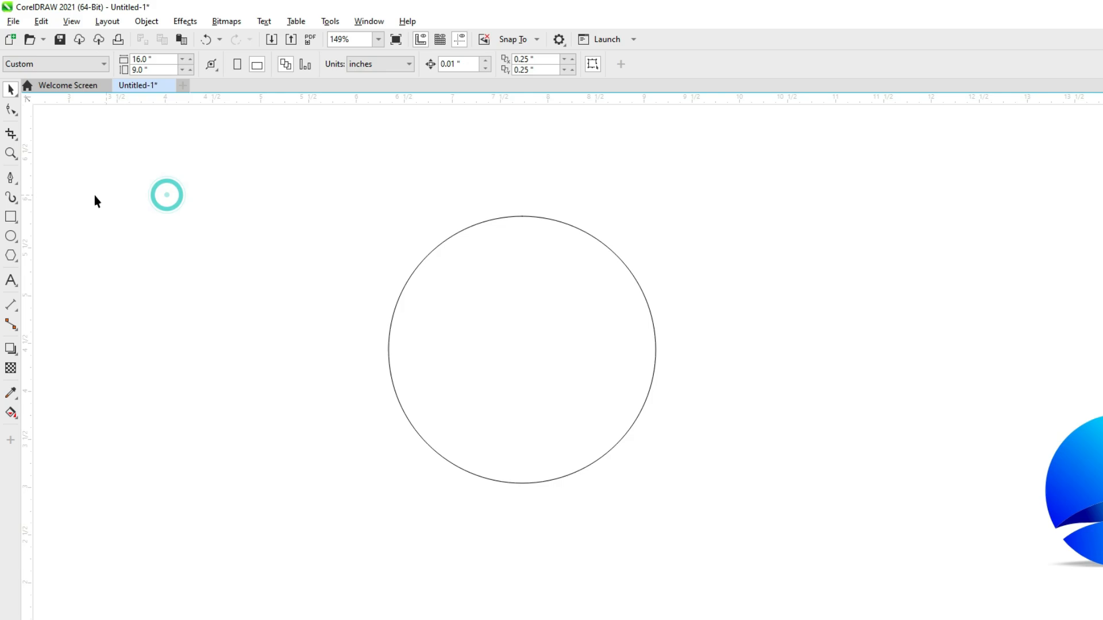
# Draw a straight diagonal Freehand line about 3.16 by 1.59 inches, rising across the circle and extending past both sides
pyautogui.click(11, 178)
pyautogui.click(16, 184)
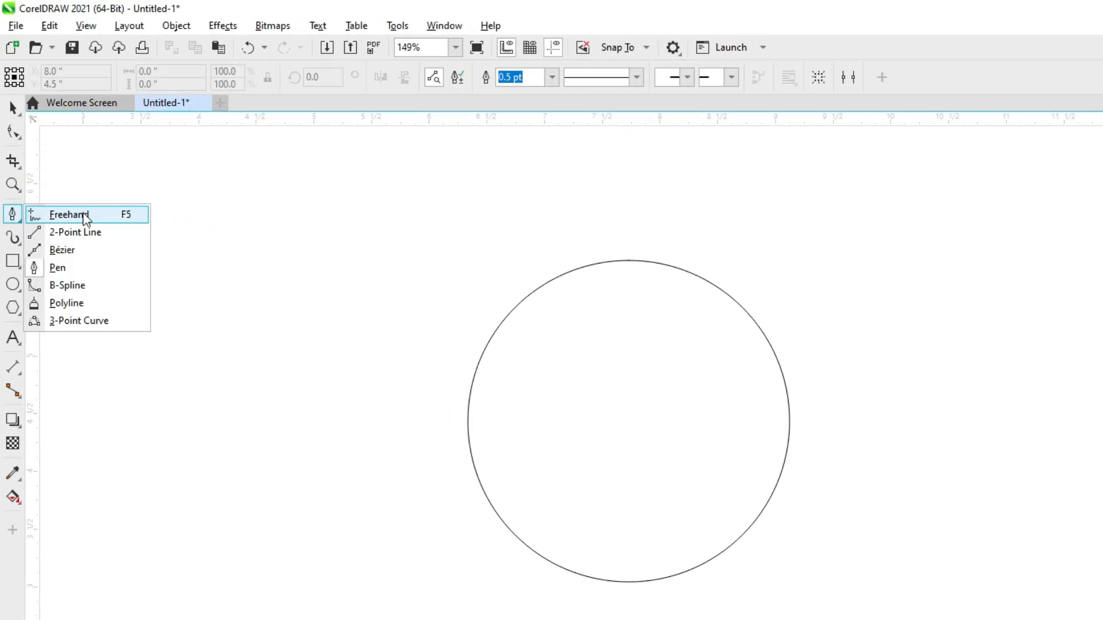
pyautogui.click(85, 216)
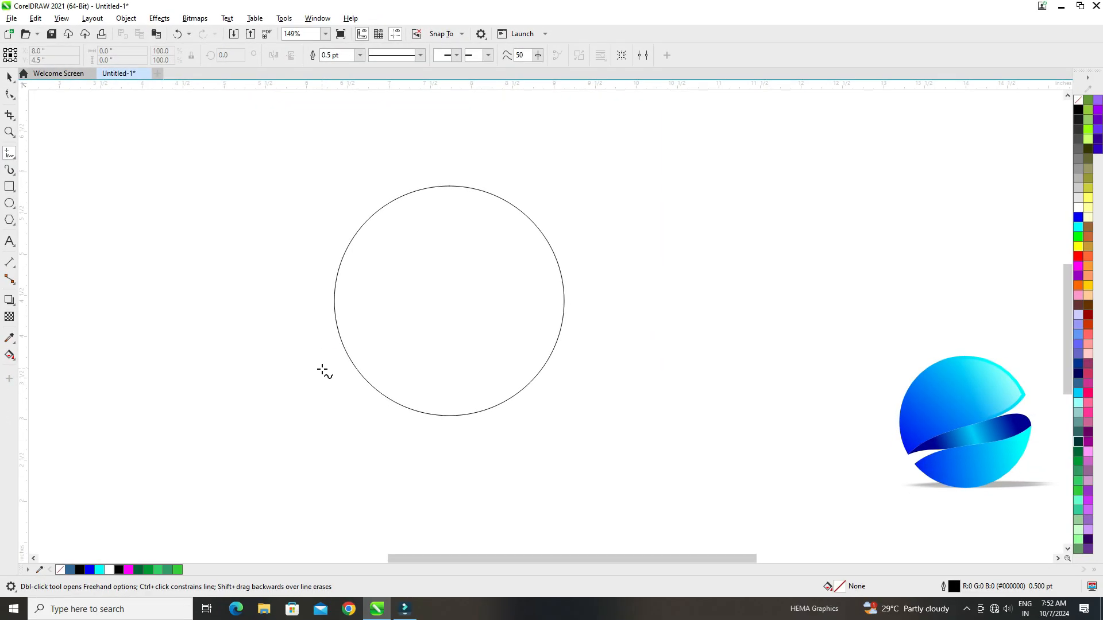
pyautogui.click(450, 517)
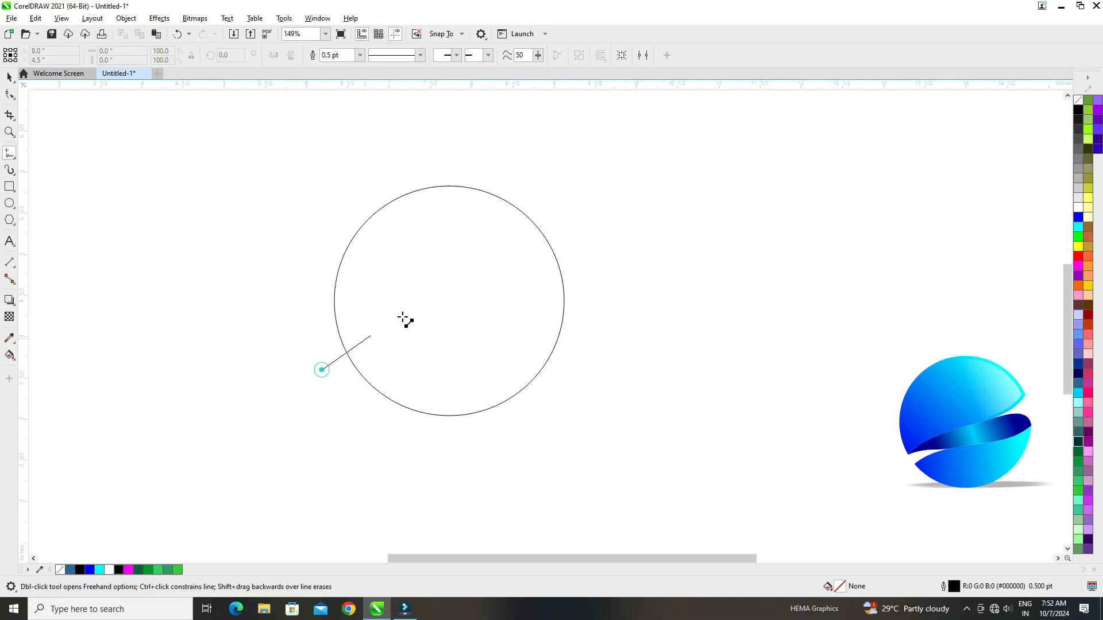
pyautogui.click(582, 240)
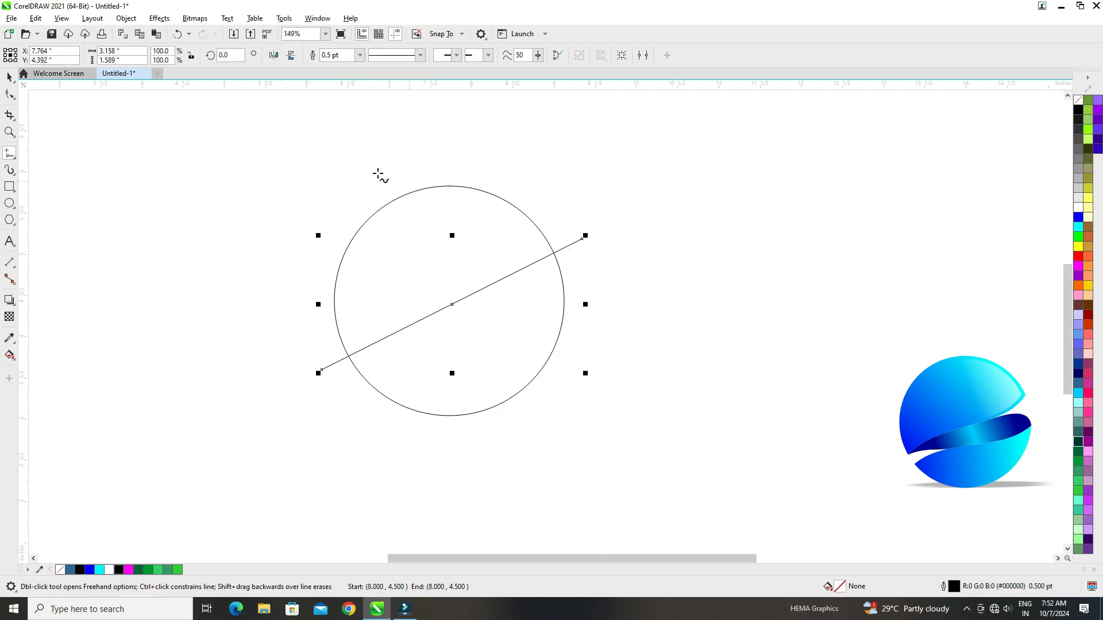
# Convert the diagonal line to an editable curve with the Shape tool
pyautogui.click(20, 140)
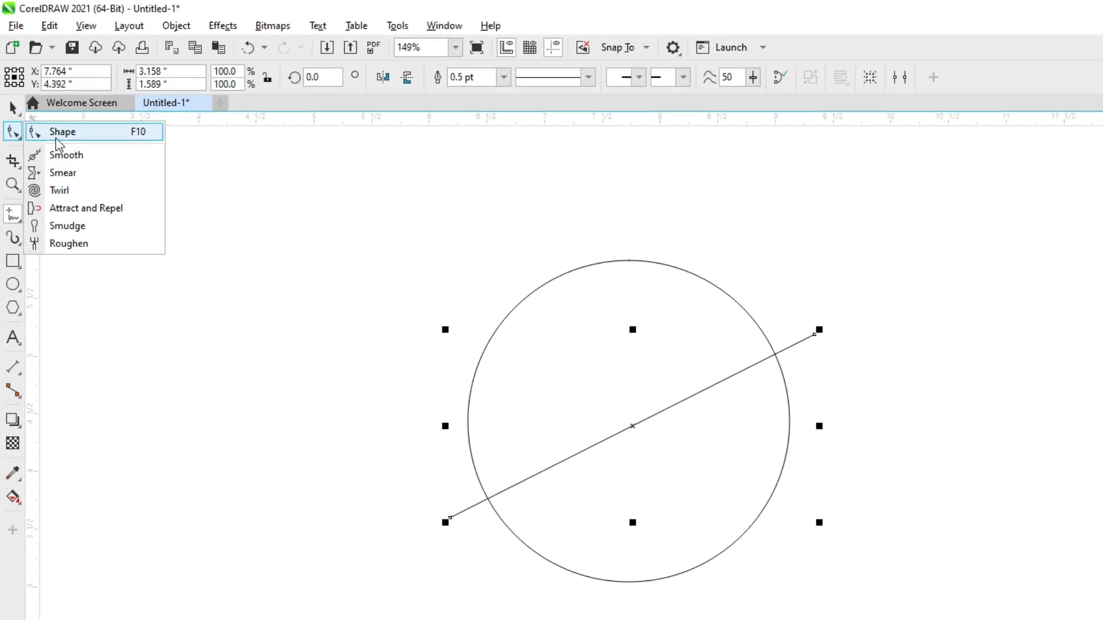
pyautogui.click(118, 136)
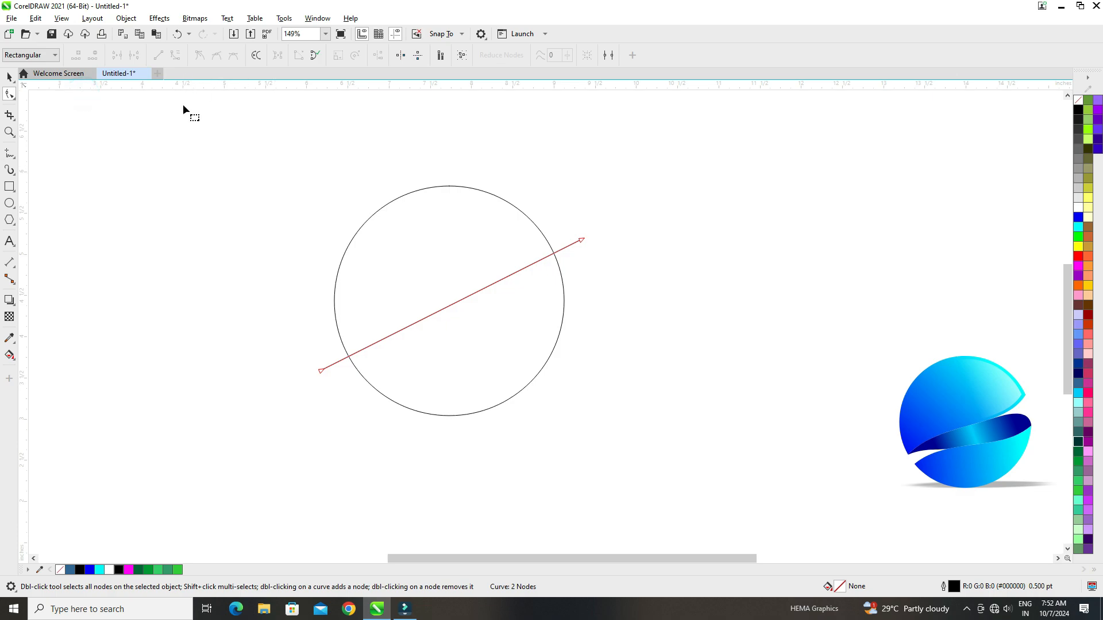
pyautogui.moveTo(388, 401); pyautogui.dragTo(388, 401)
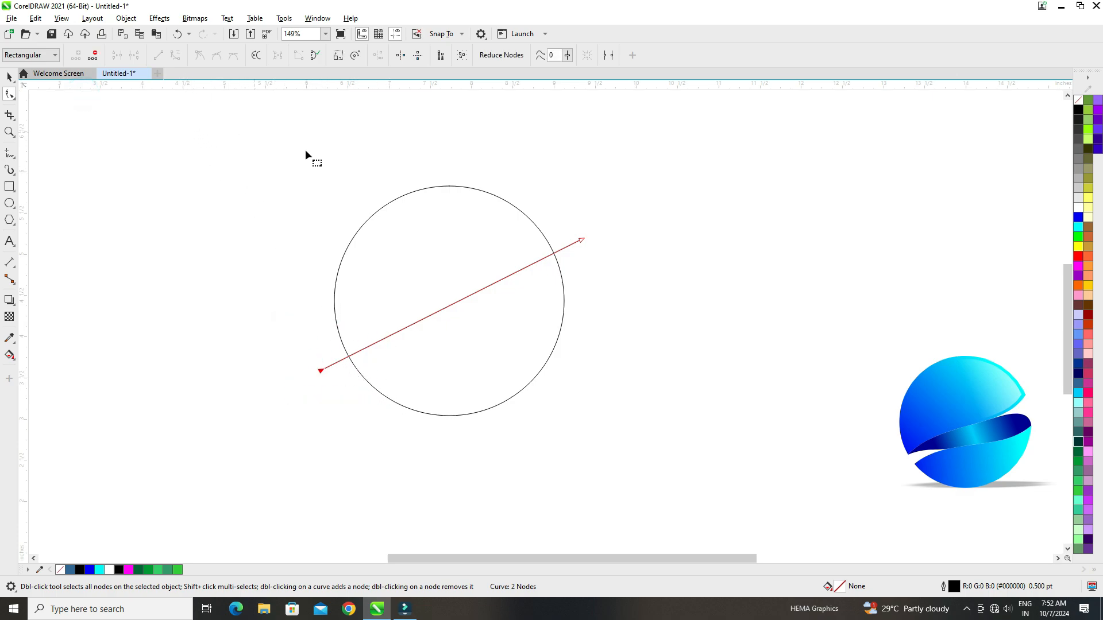
pyautogui.moveTo(526, 192); pyautogui.dragTo(595, 256)
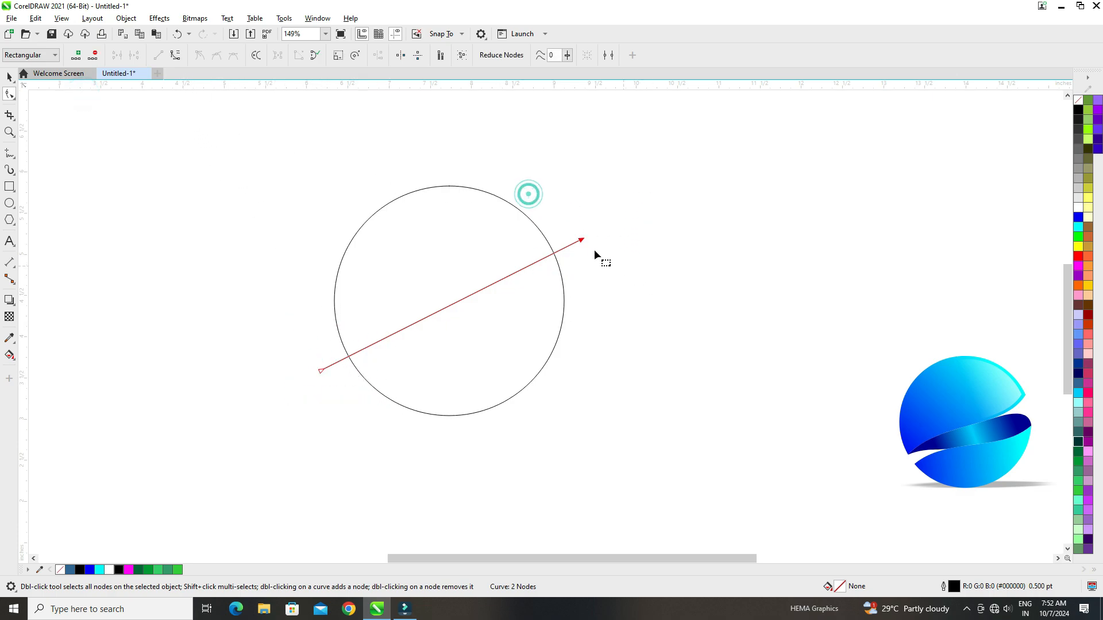
pyautogui.click(178, 57)
# Bend the curve into a shallow S and move its upper end node inward, giving it a size of about 2.83 by 1.92 inches
pyautogui.click(485, 276)
pyautogui.click(543, 207)
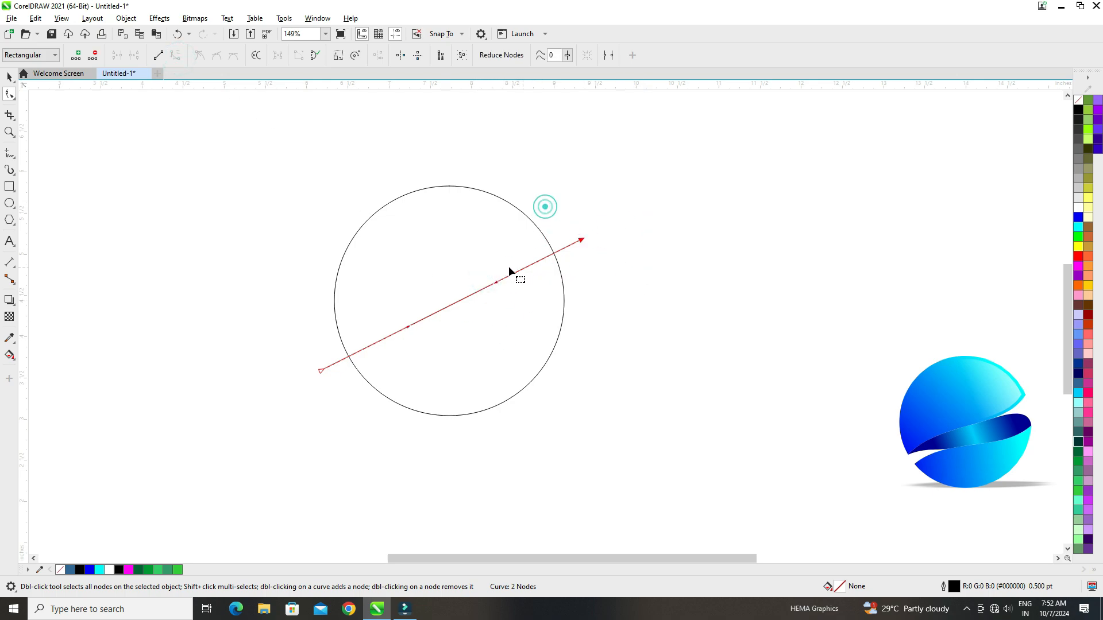
pyautogui.moveTo(496, 282); pyautogui.dragTo(533, 325)
pyautogui.moveTo(408, 326); pyautogui.dragTo(384, 287)
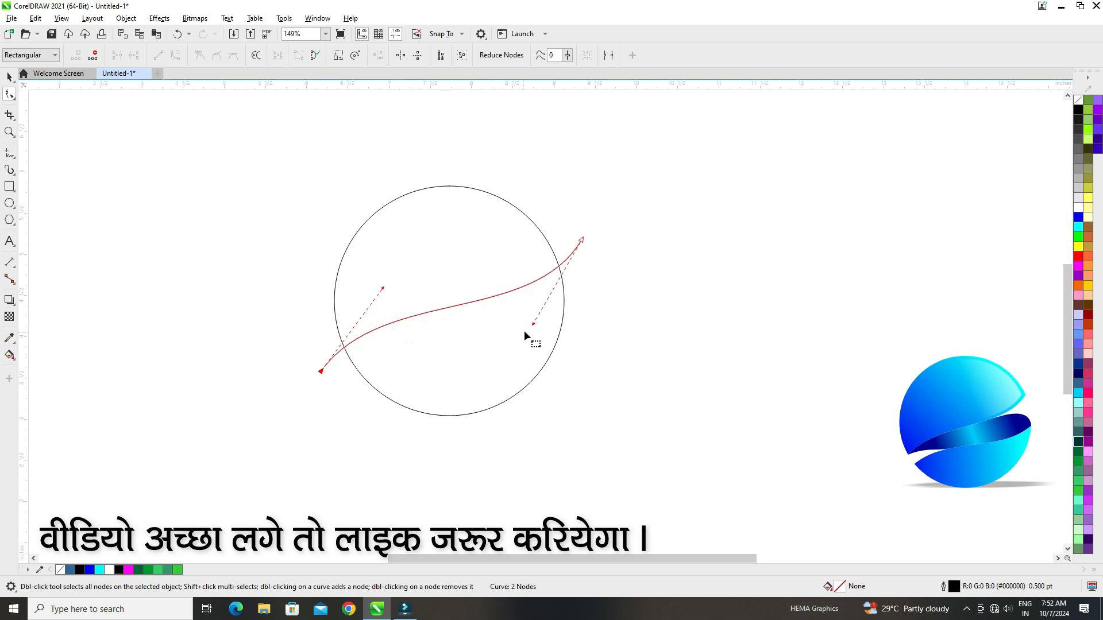
pyautogui.moveTo(533, 325); pyautogui.dragTo(536, 339)
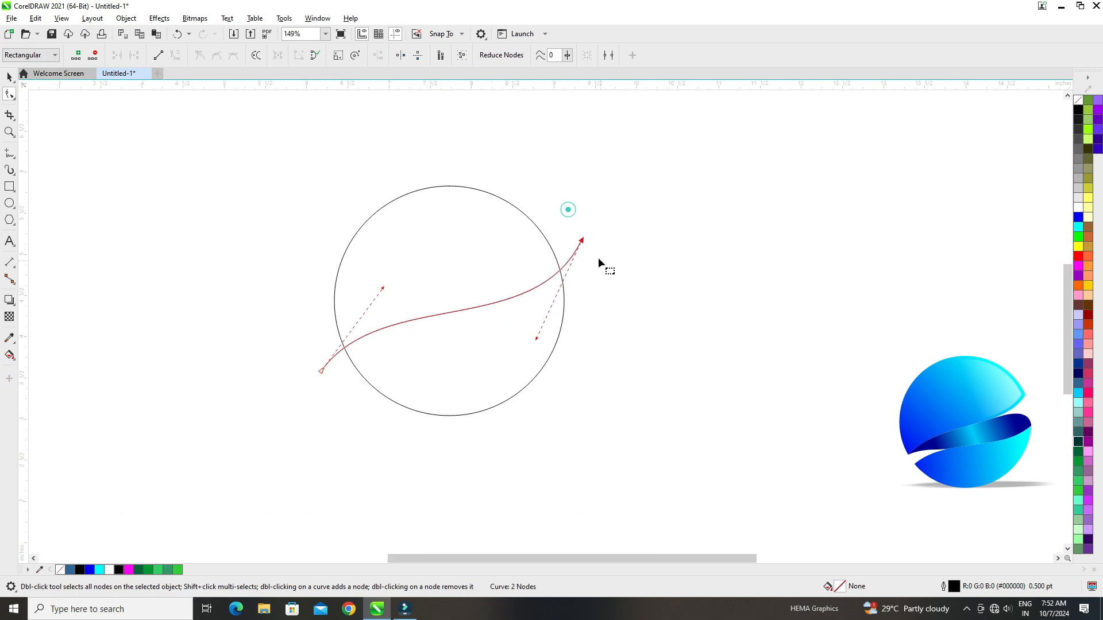
pyautogui.moveTo(582, 242); pyautogui.dragTo(558, 215)
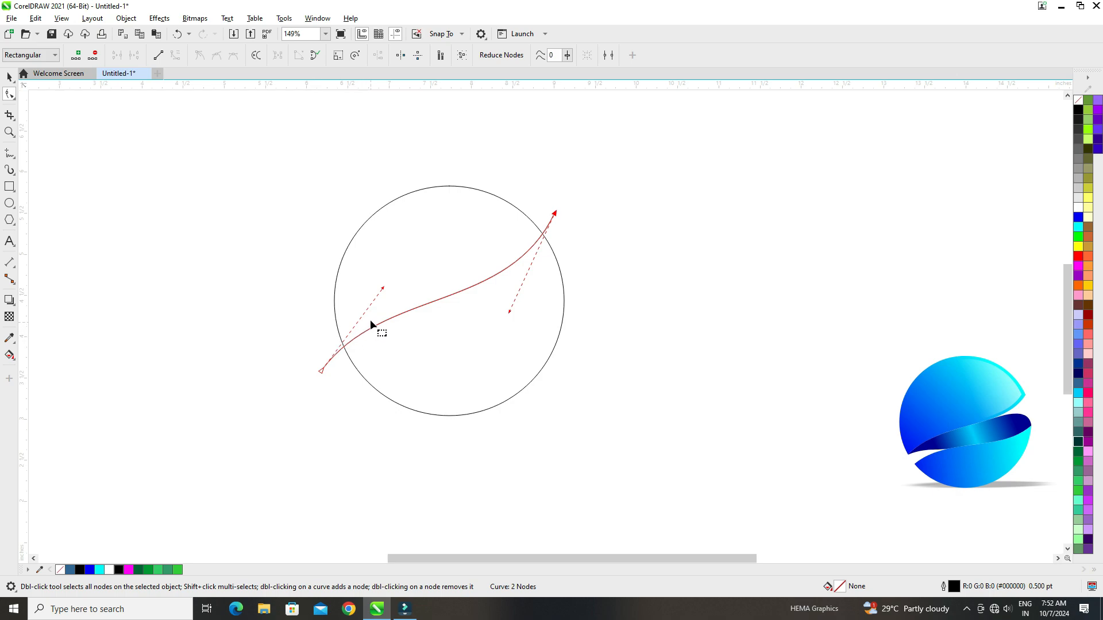
pyautogui.moveTo(383, 288); pyautogui.dragTo(382, 283)
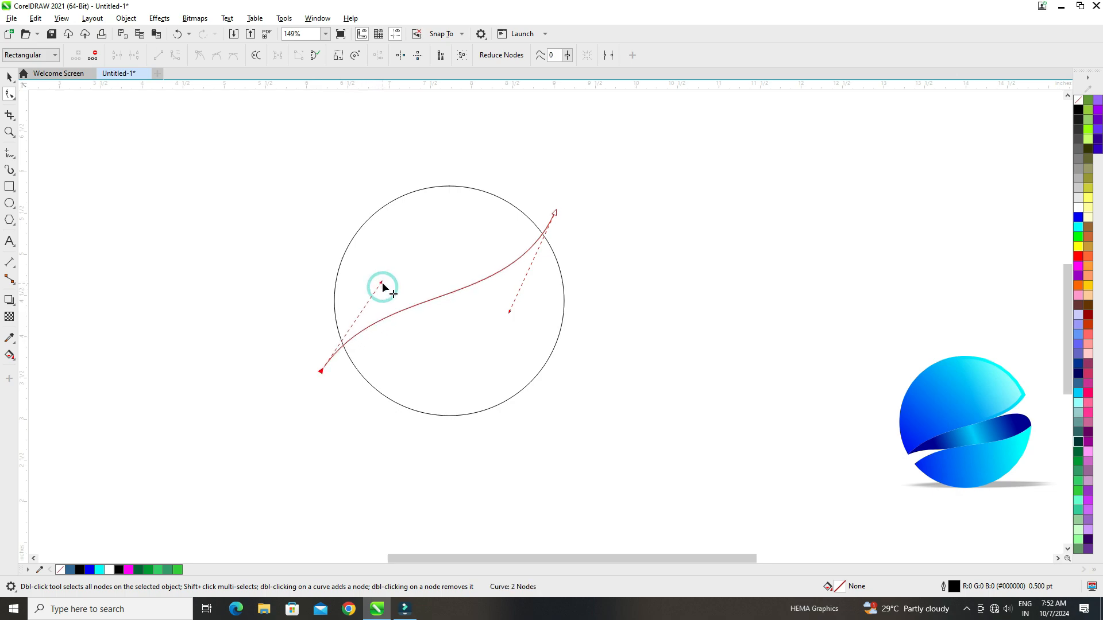
pyautogui.click(8, 78)
pyautogui.moveTo(440, 292); pyautogui.dragTo(431, 261)
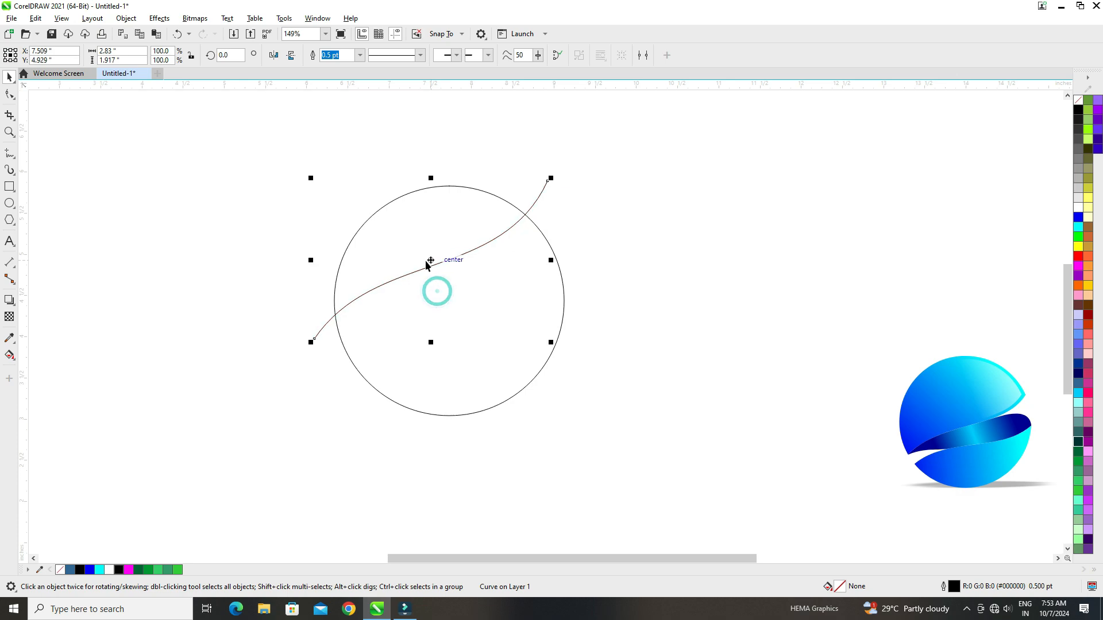
pyautogui.hotkey('ctrl', 'z')
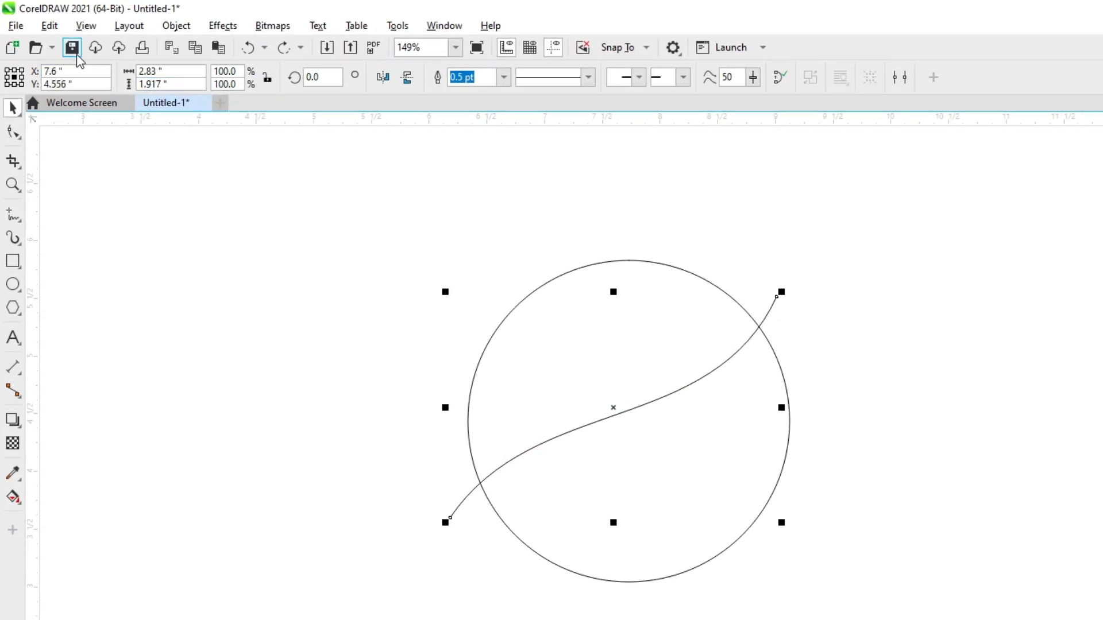
# Duplicate the S-curve and place the copy about 0.27 inches right of and below the original
pyautogui.click(49, 25)
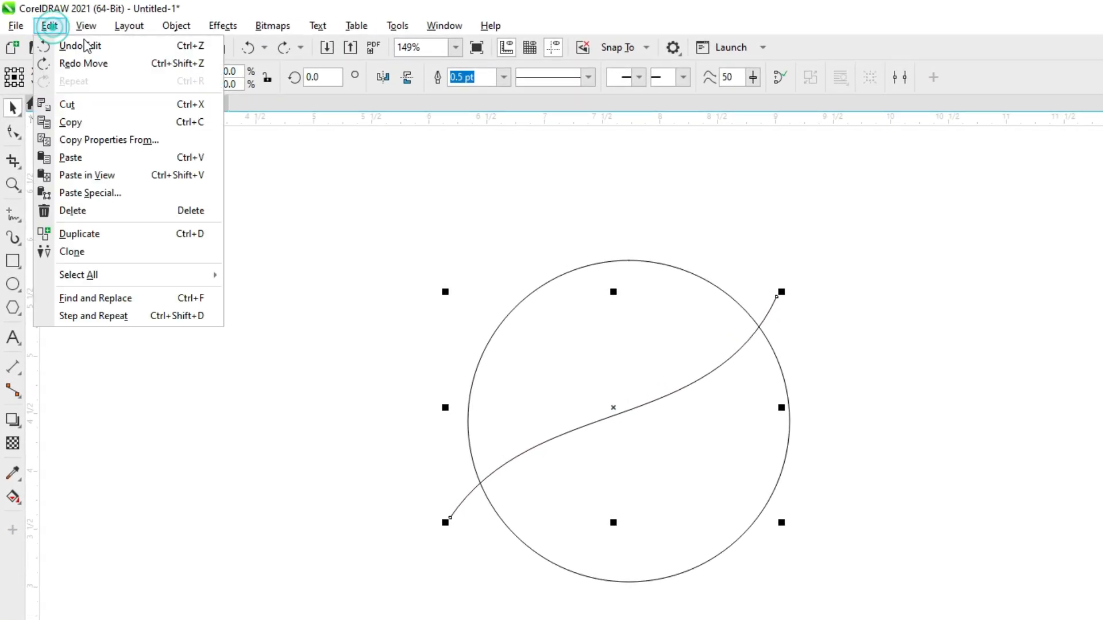
pyautogui.click(70, 122)
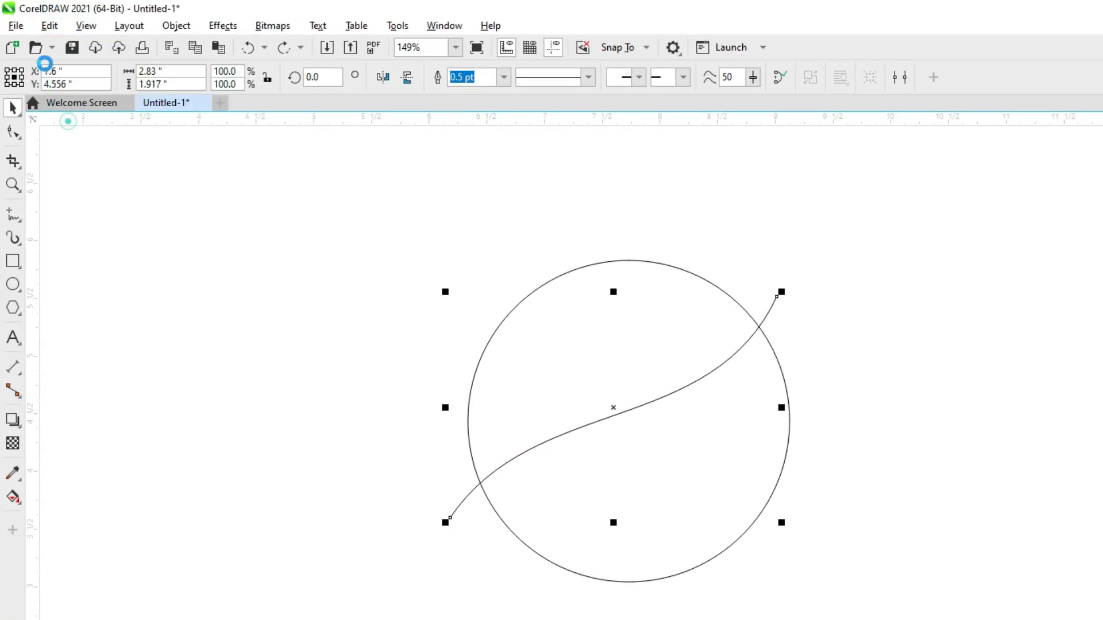
pyautogui.click(49, 25)
pyautogui.click(86, 175)
pyautogui.moveTo(436, 293); pyautogui.dragTo(459, 315)
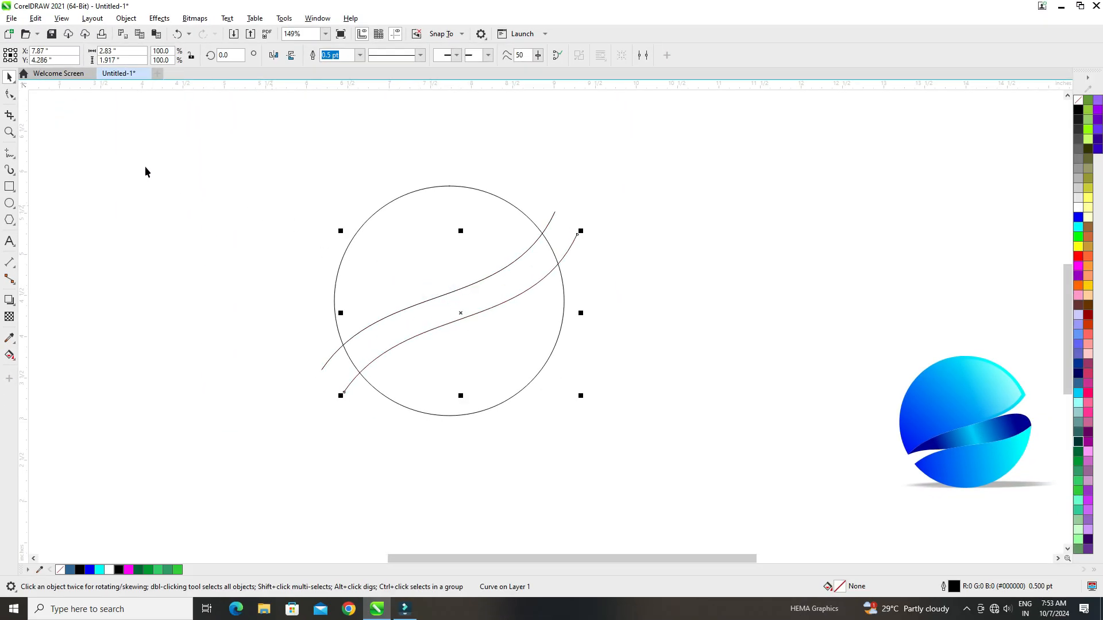
# Reshape the lower S-curve by repositioning both end nodes and flattening its right end, widening the band toward the circle's right edge
pyautogui.click(10, 96)
pyautogui.moveTo(307, 376); pyautogui.dragTo(287, 403)
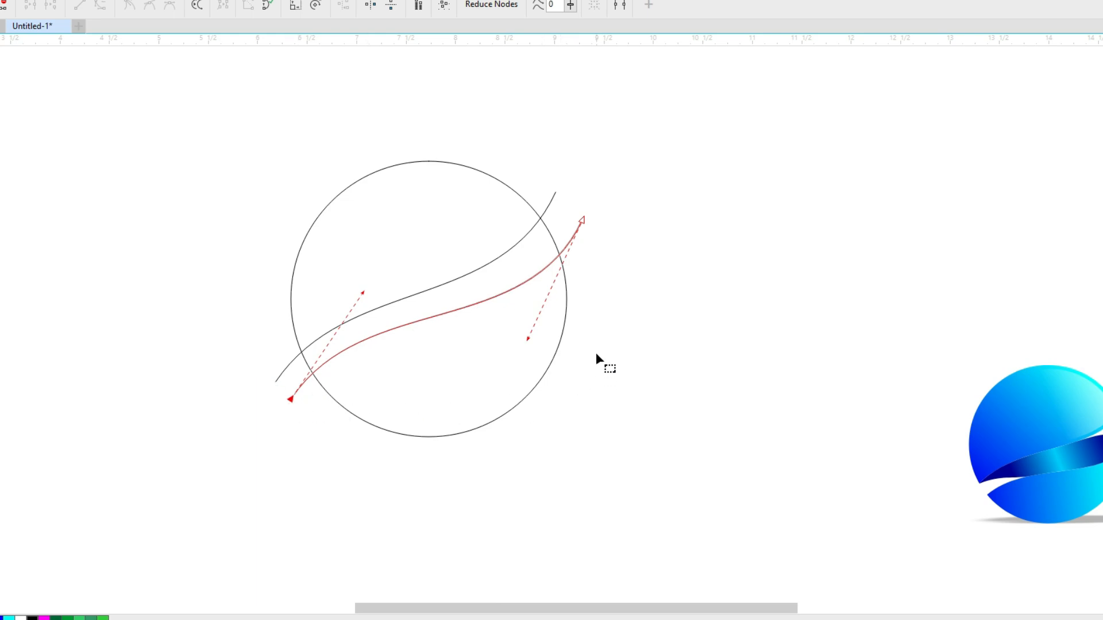
pyautogui.moveTo(583, 221); pyautogui.dragTo(593, 244)
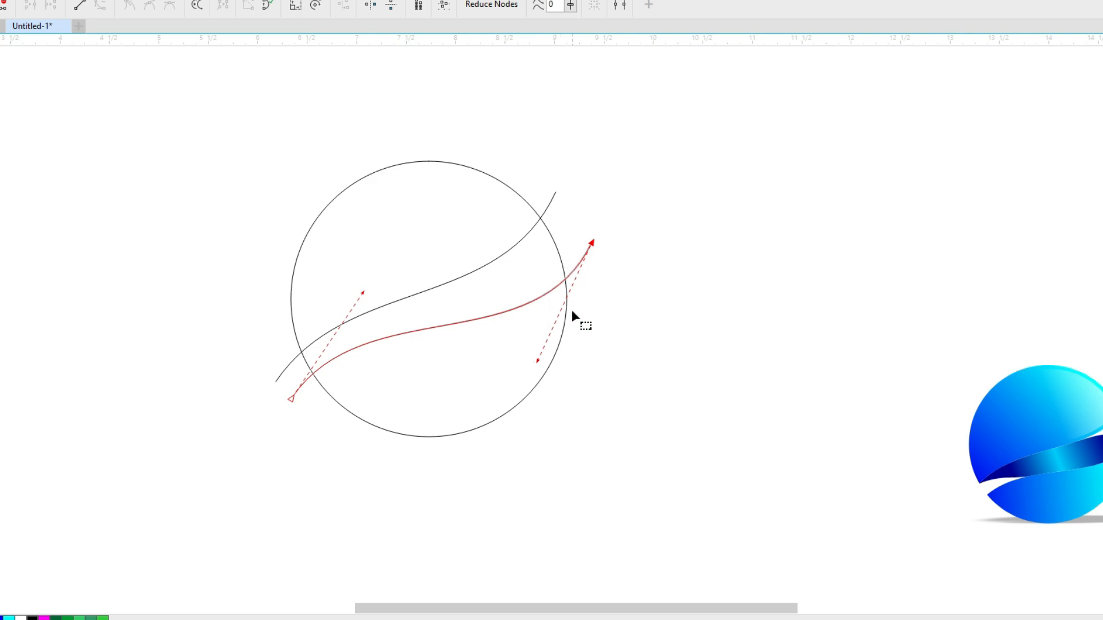
pyautogui.moveTo(538, 361); pyautogui.dragTo(524, 368)
# Refine the upper S-curve by pulling its right control handle slightly downward, and clear the selection
pyautogui.click(463, 277)
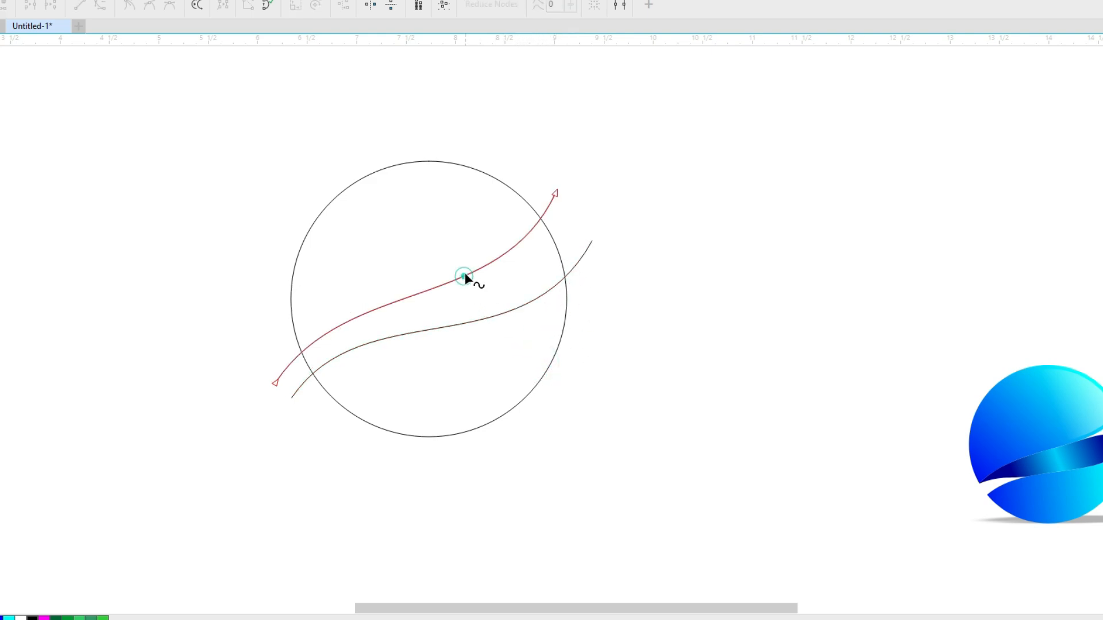
pyautogui.click(530, 154)
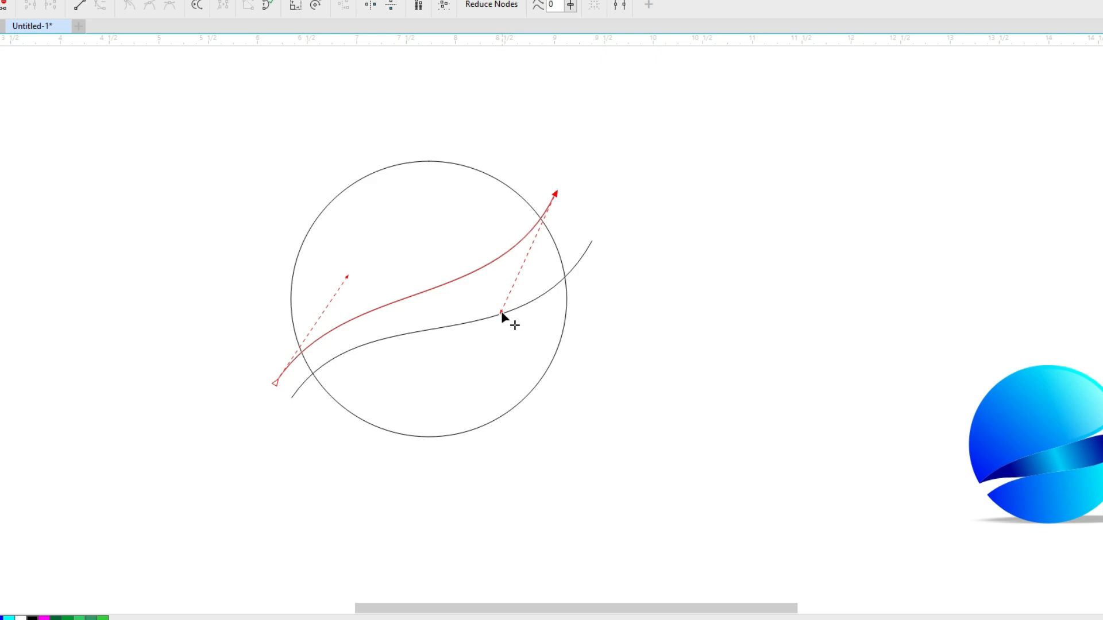
pyautogui.moveTo(501, 314); pyautogui.dragTo(498, 326)
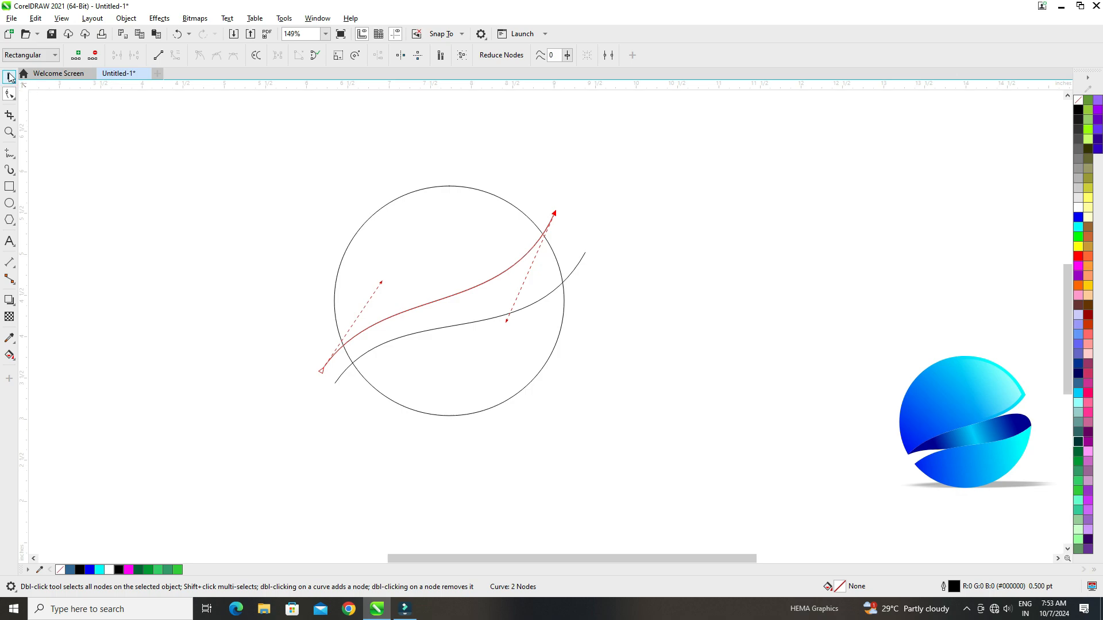
pyautogui.click(9, 77)
pyautogui.click(140, 190)
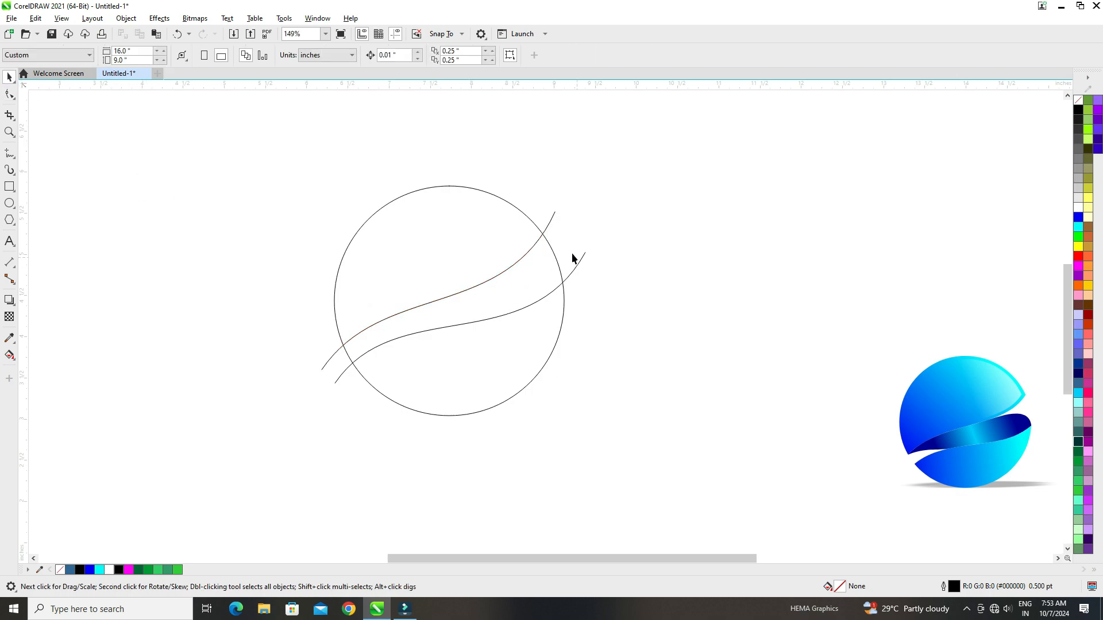
pyautogui.click(181, 225)
# Fill the band between the two S-curves inside the circle with the blue Smart Fill colour
pyautogui.click(14, 360)
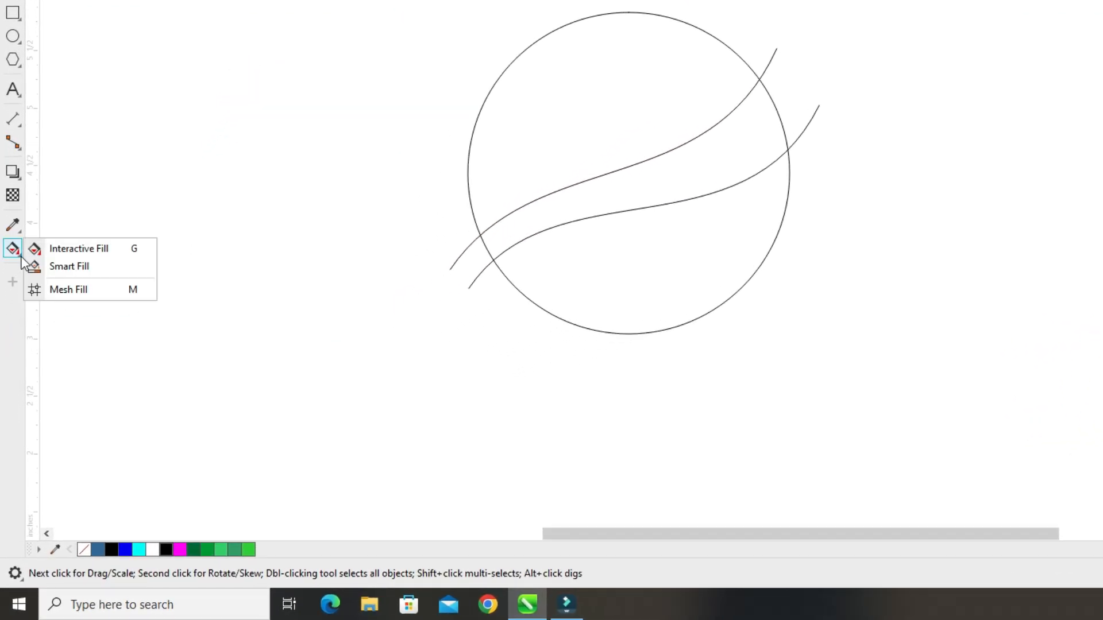
pyautogui.click(122, 267)
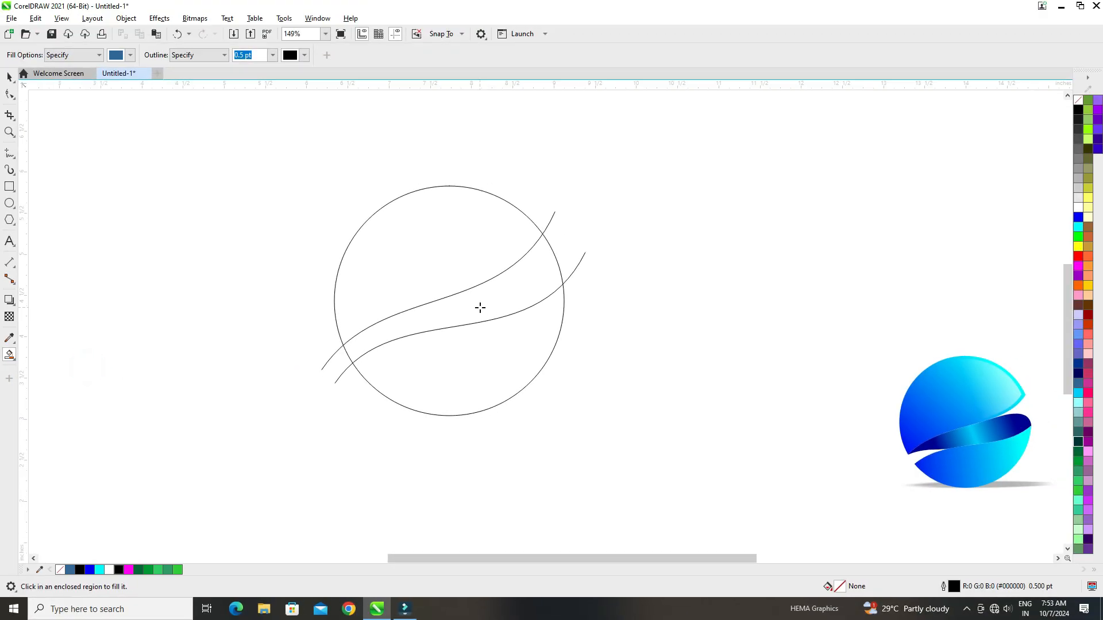
pyautogui.click(480, 308)
pyautogui.click(10, 78)
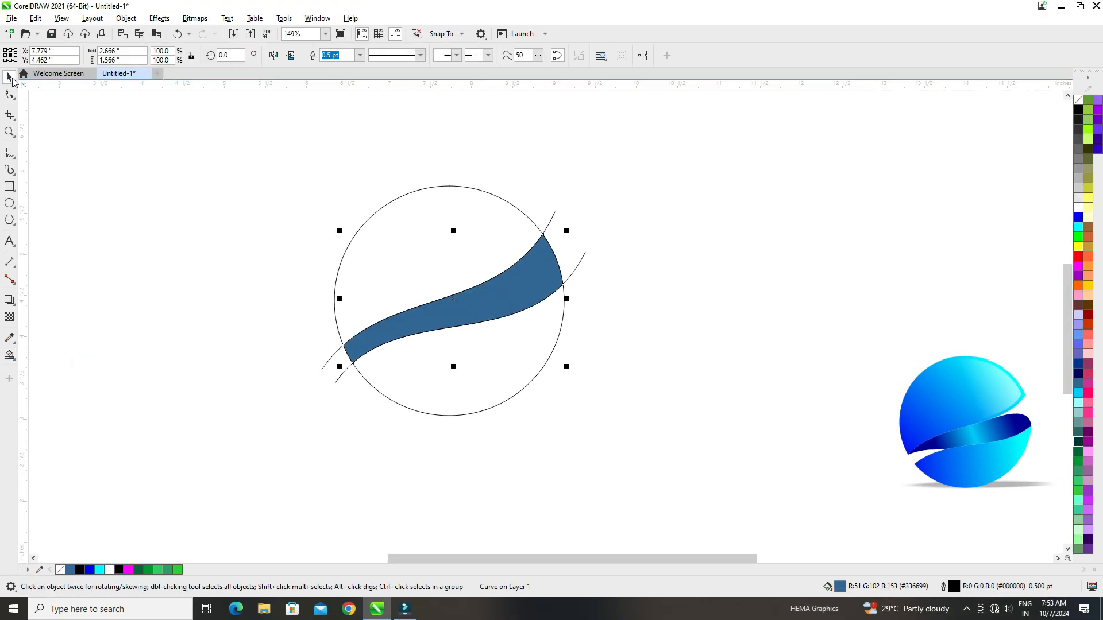
pyautogui.click(234, 223)
# Delete the two original S-curve lines, keeping the blue band and the circle
pyautogui.moveTo(552, 220); pyautogui.dragTo(764, 238)
pyautogui.press('Delete')
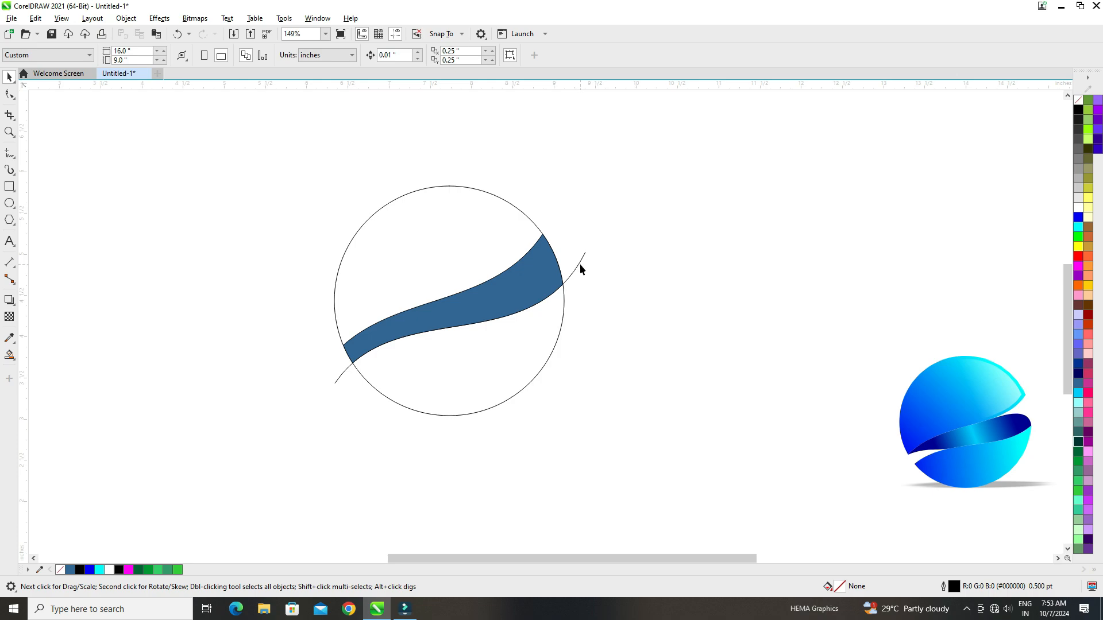
pyautogui.moveTo(580, 263); pyautogui.dragTo(736, 277)
pyautogui.press('Delete')
# Trim the circle with the blue band
pyautogui.moveTo(517, 285); pyautogui.dragTo(487, 229)
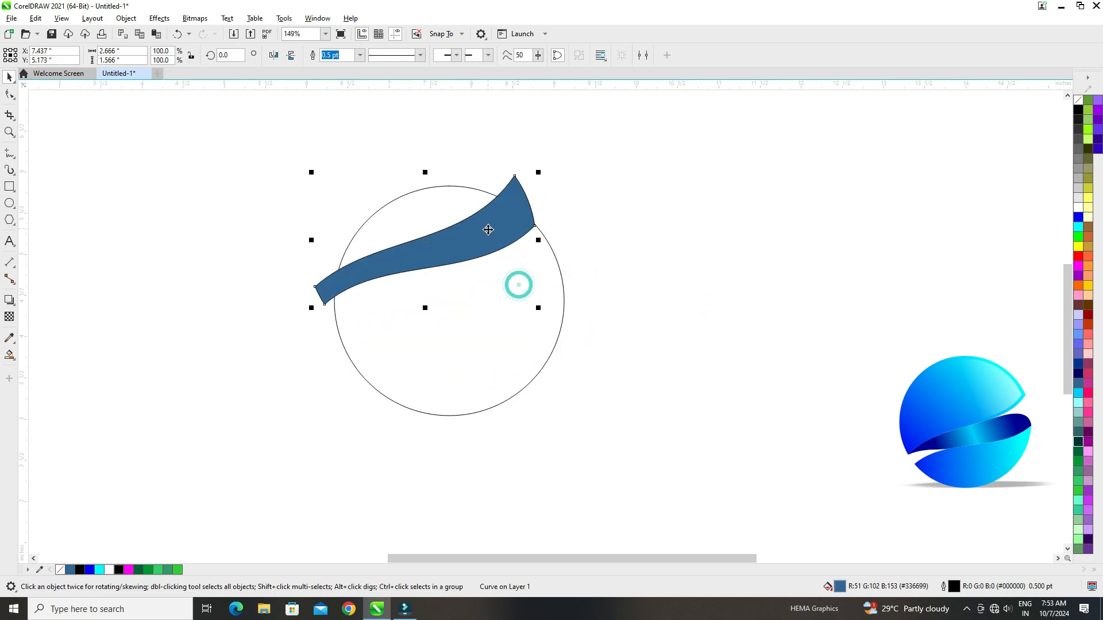
pyautogui.hotkey('ctrl', 'z')
pyautogui.moveTo(273, 151); pyautogui.dragTo(675, 441)
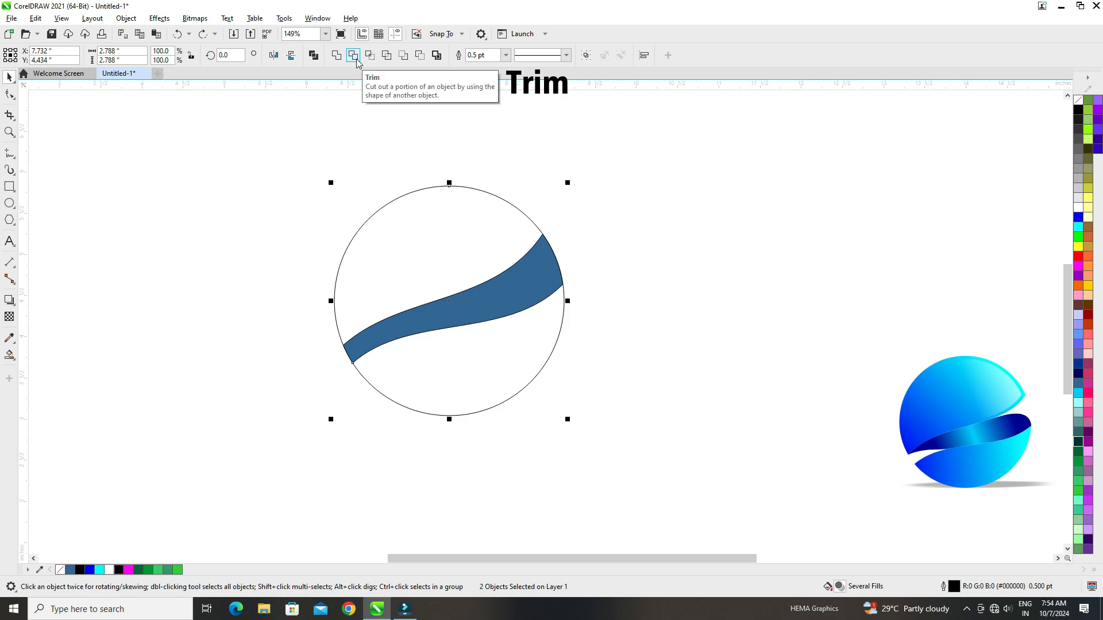
pyautogui.click(353, 55)
pyautogui.click(281, 229)
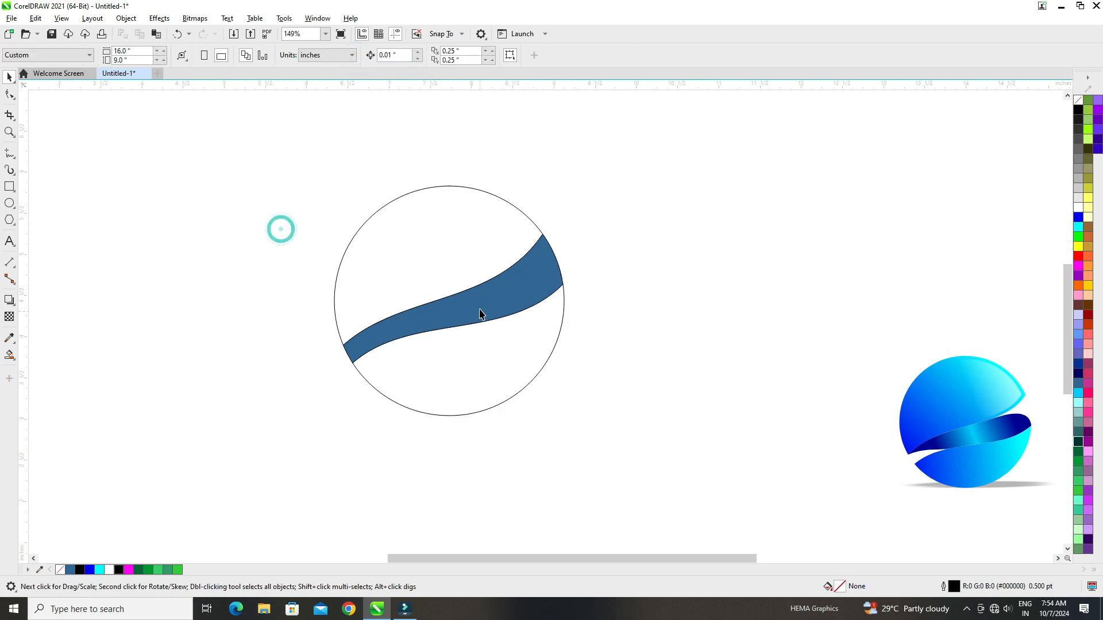
# Pull the blue band out of the trimmed circle and delete it
pyautogui.moveTo(482, 299); pyautogui.dragTo(652, 412)
pyautogui.rightClick(659, 409)
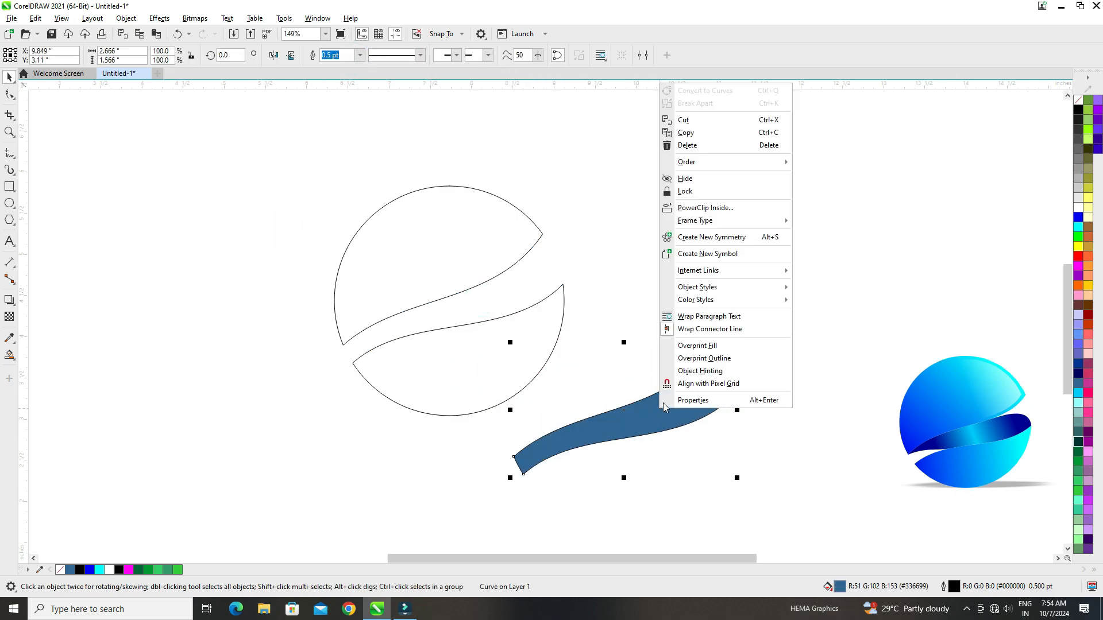
pyautogui.click(682, 146)
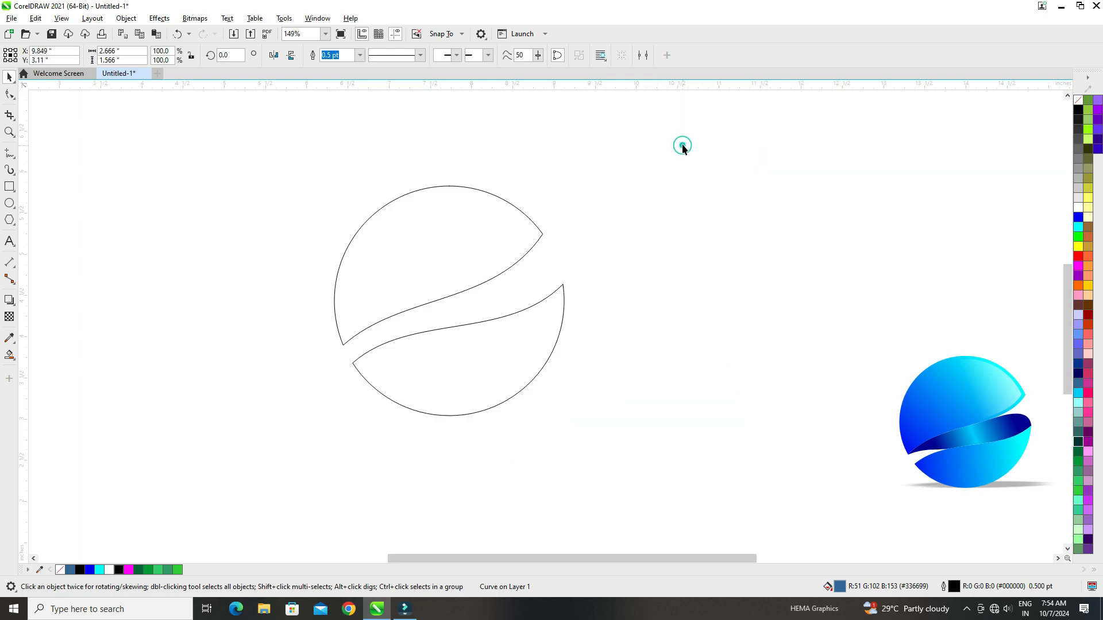
# Move the trimmed circle up and left to about X 6.83, Y 4.78 inches
pyautogui.moveTo(497, 356)
pyautogui.mouseDown()
pyautogui.moveTo(514, 402)
pyautogui.moveTo(484, 352)
pyautogui.mouseUp()
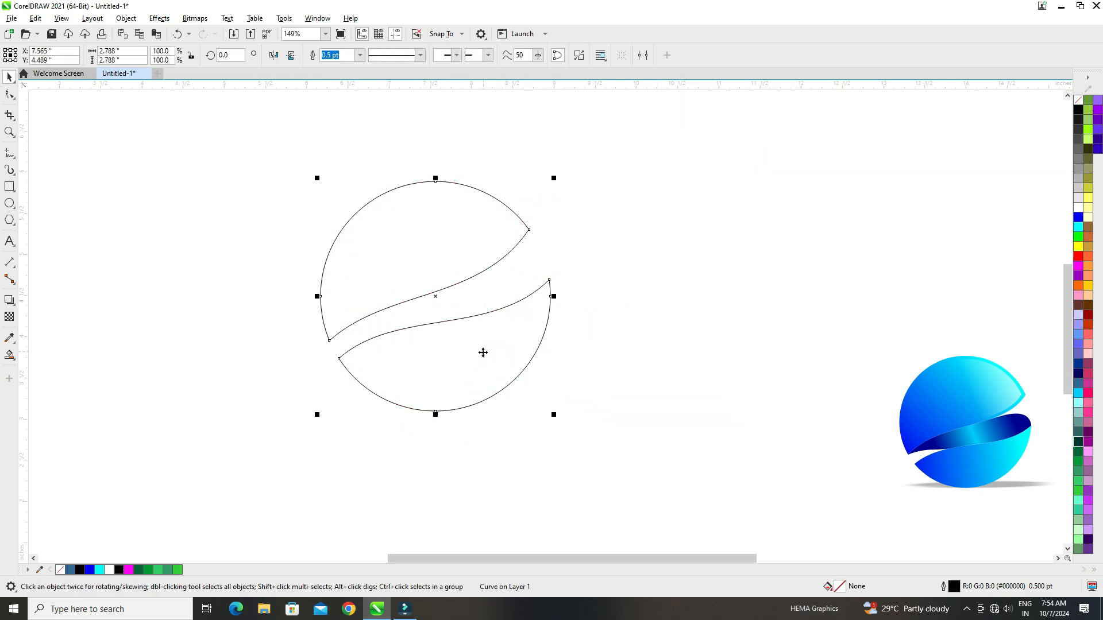
pyautogui.click(247, 249)
pyautogui.moveTo(420, 251); pyautogui.dragTo(359, 229)
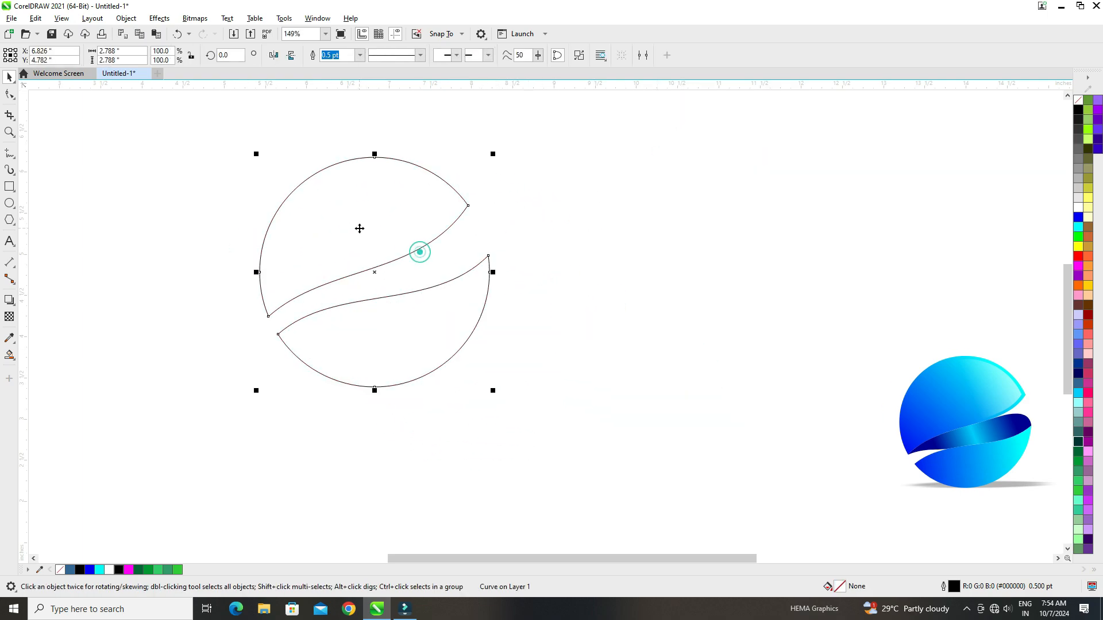
# Undo the last move of the trimmed circle
pyautogui.hotkey('ctrl', 'z')
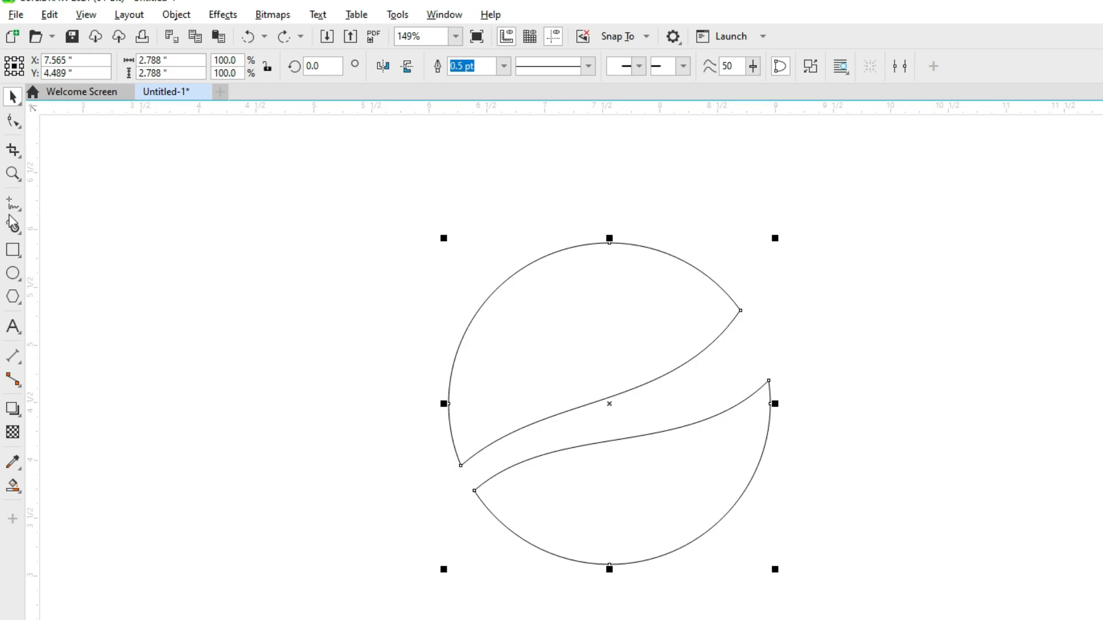
# Draw a Pen line from the lower piece's upper-right tip to the upper piece's S-curve, ending in a short stub inside that piece
pyautogui.click(14, 205)
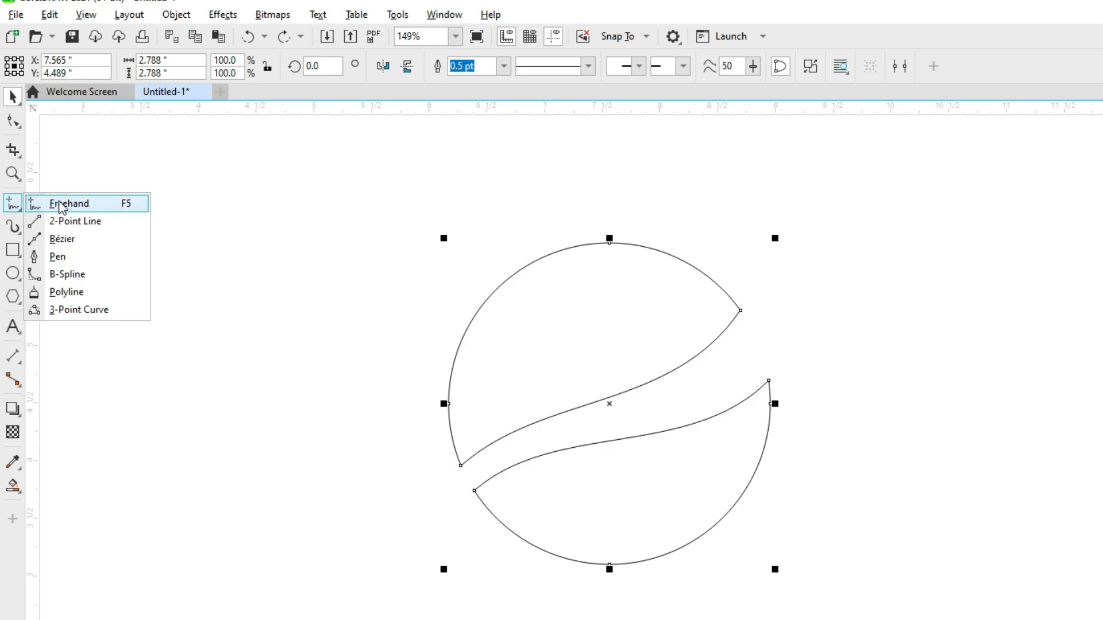
pyautogui.click(82, 261)
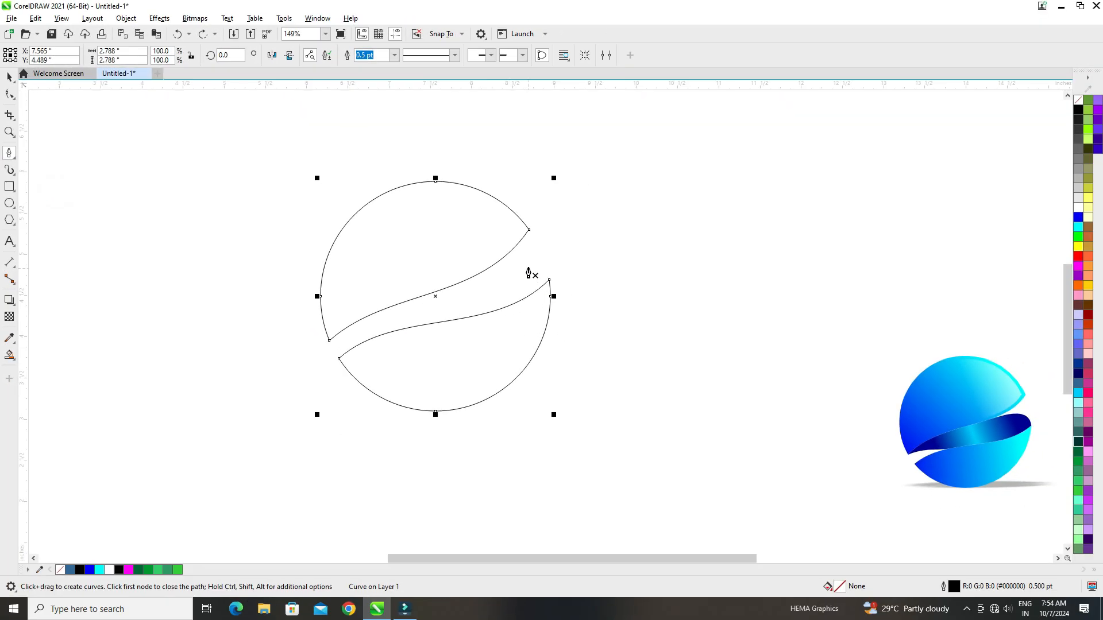
pyautogui.scroll(3, 528, 273)
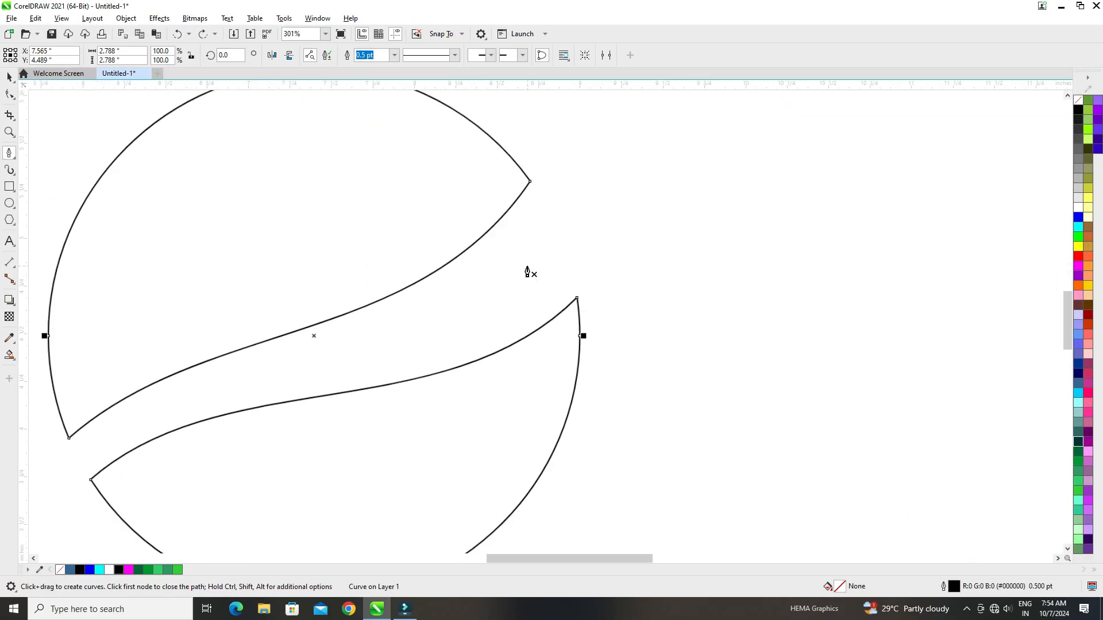
pyautogui.click(585, 303)
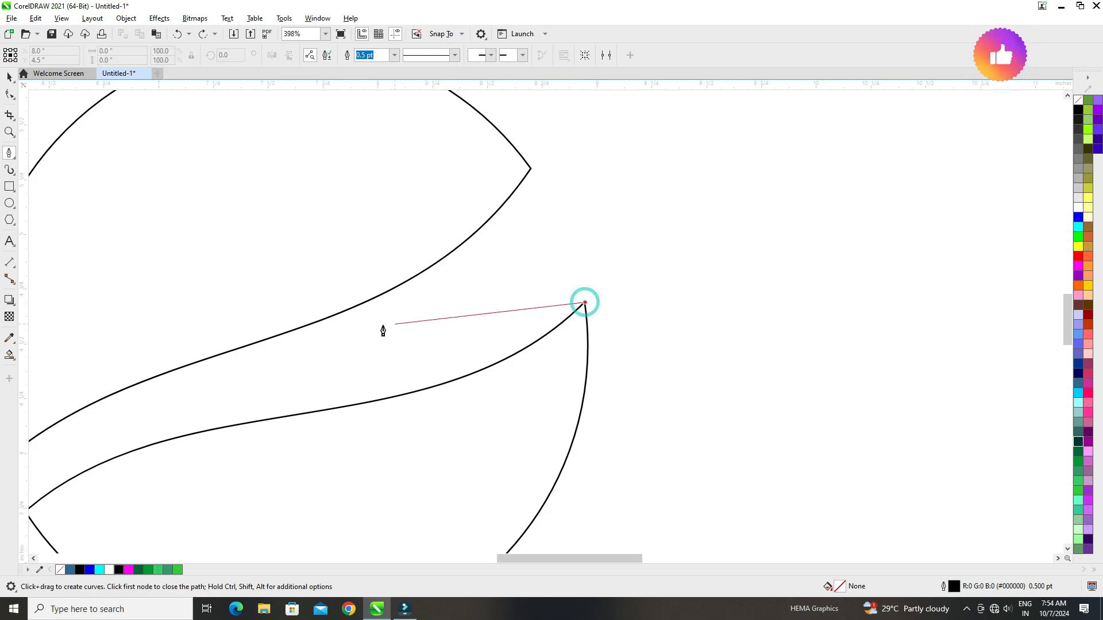
pyautogui.doubleClick(282, 335)
pyautogui.doubleClick(265, 301)
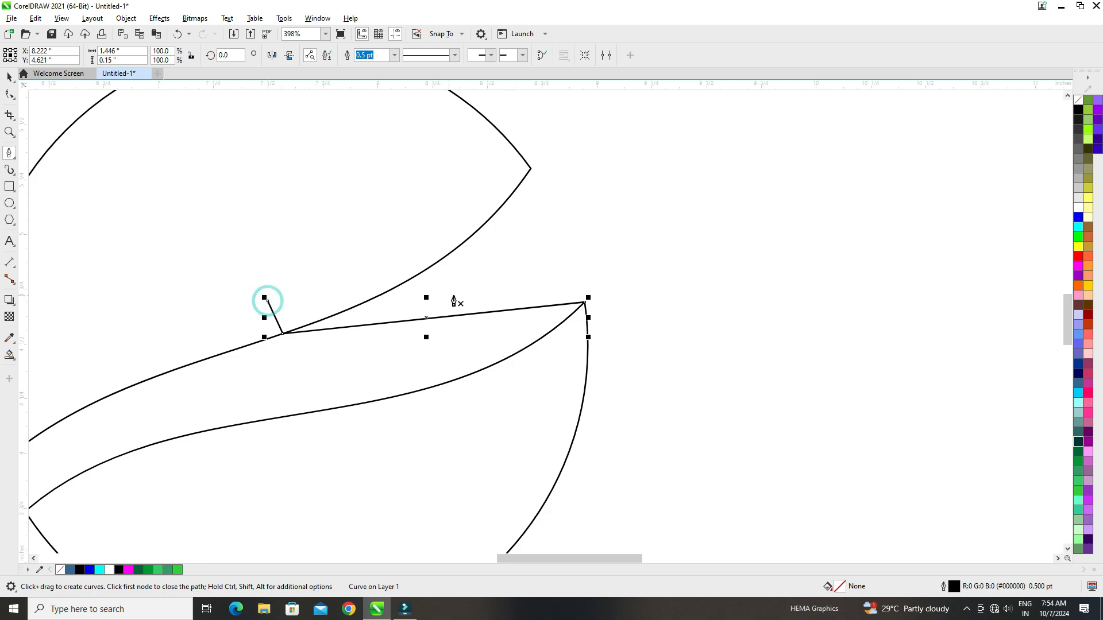
# Draw a second Pen line from the upper piece's lower-left tip to the lower piece's curved edge, with a short stub, and deselect it
pyautogui.scroll(-2, 456, 303)
pyautogui.scroll(2, 293, 364)
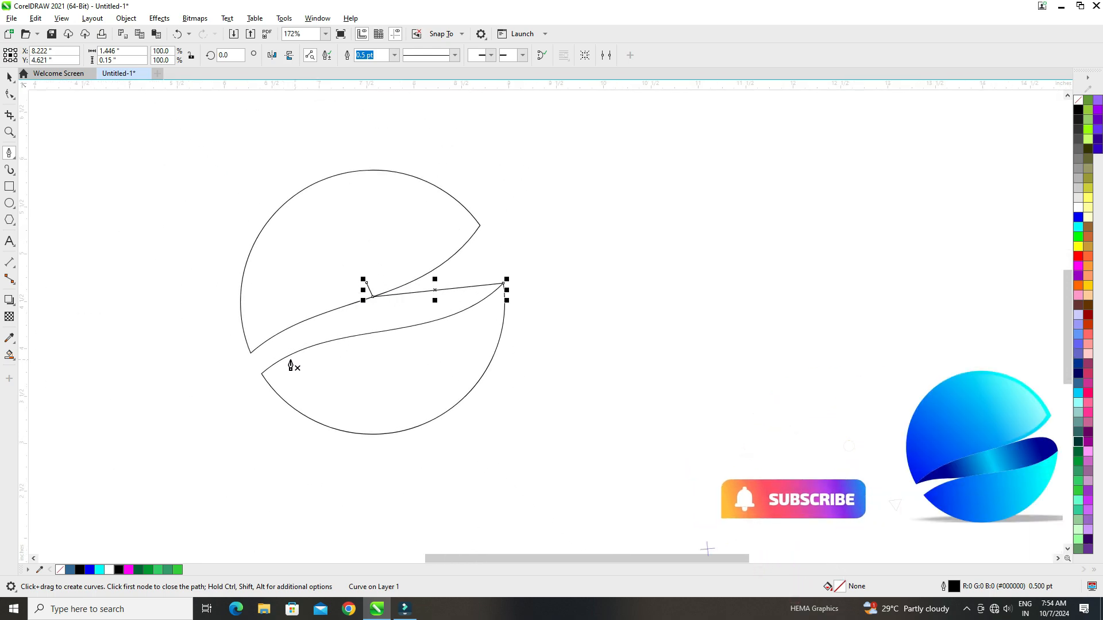
pyautogui.scroll(1, 250, 362)
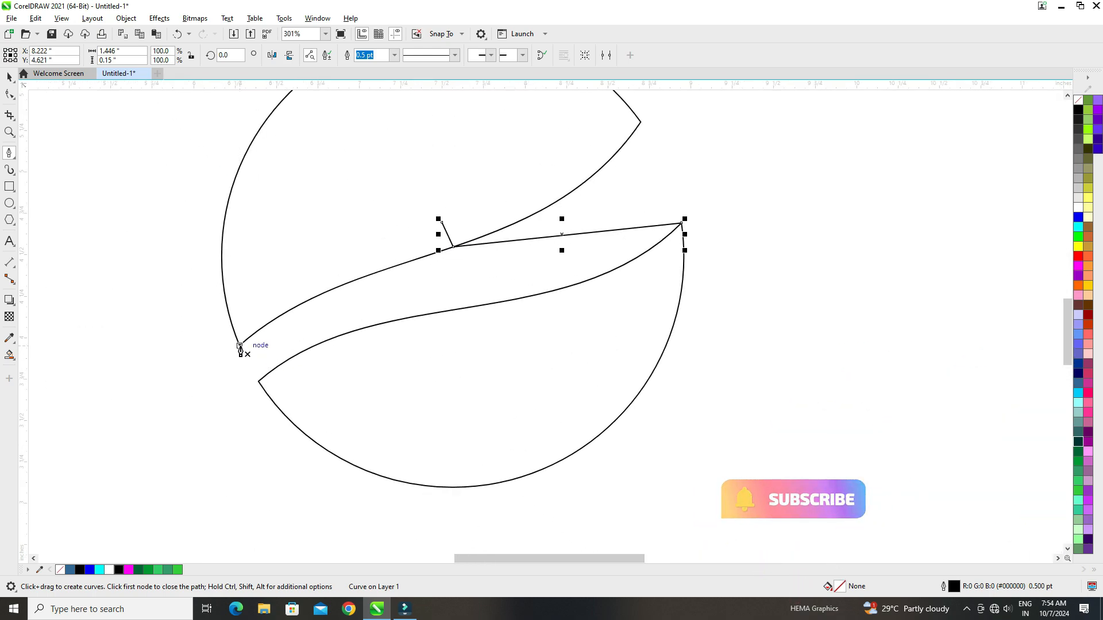
pyautogui.click(239, 345)
pyautogui.scroll(3, 268, 350)
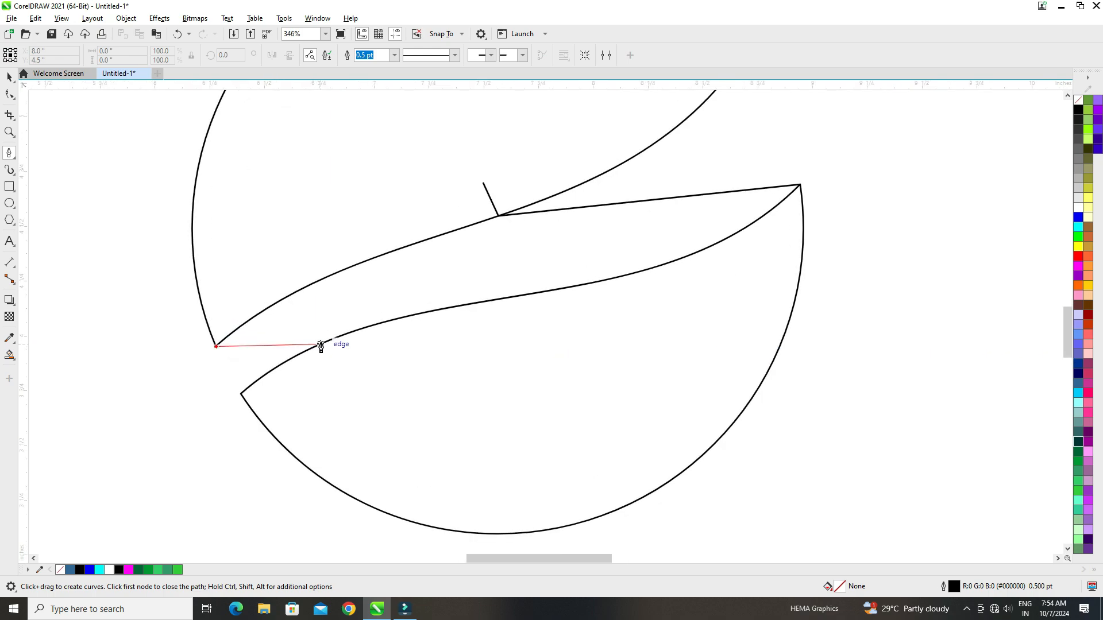
pyautogui.click(391, 320)
pyautogui.scroll(-5, 372, 330)
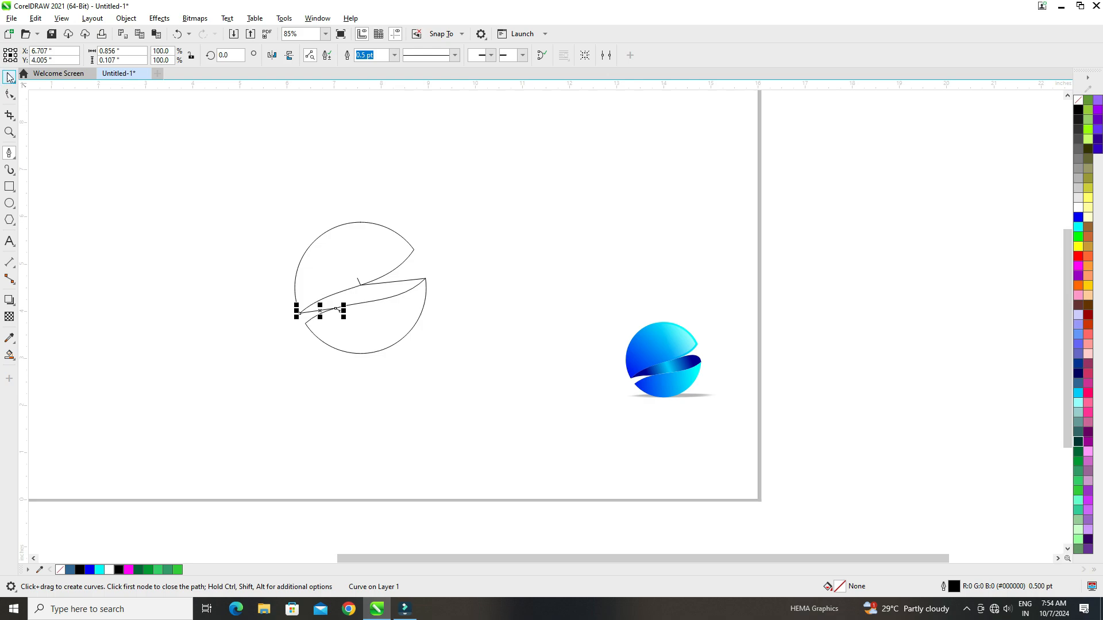
pyautogui.click(10, 76)
pyautogui.click(117, 164)
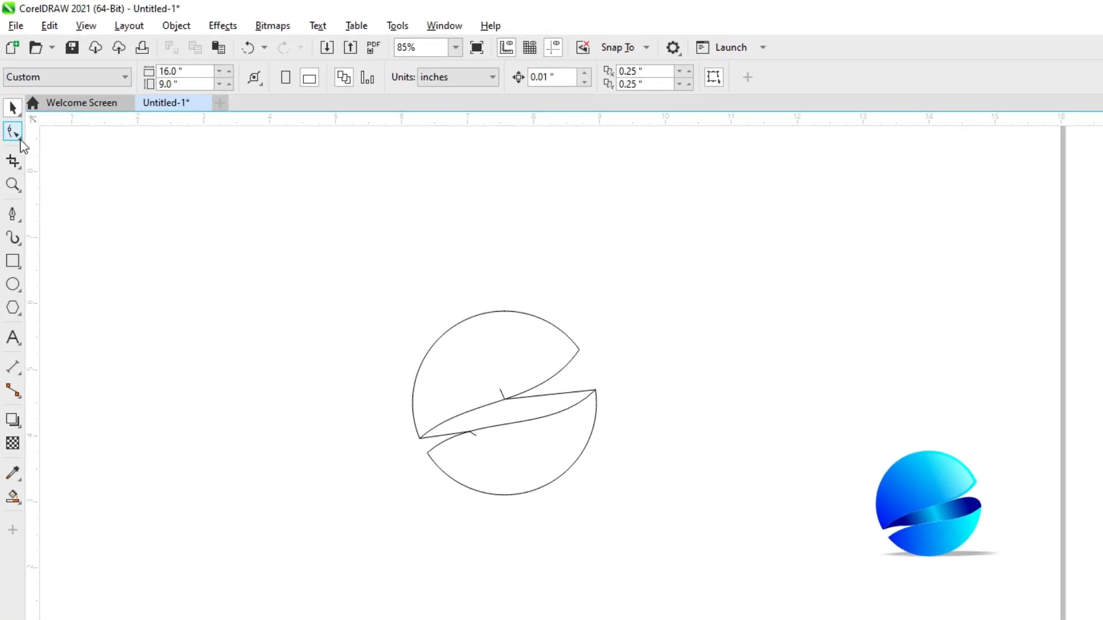
# Select all nodes of the longer pen line at the band's right end with the Shape tool and convert its segments to curves
pyautogui.click(20, 137)
pyautogui.click(118, 132)
pyautogui.scroll(4, 428, 345)
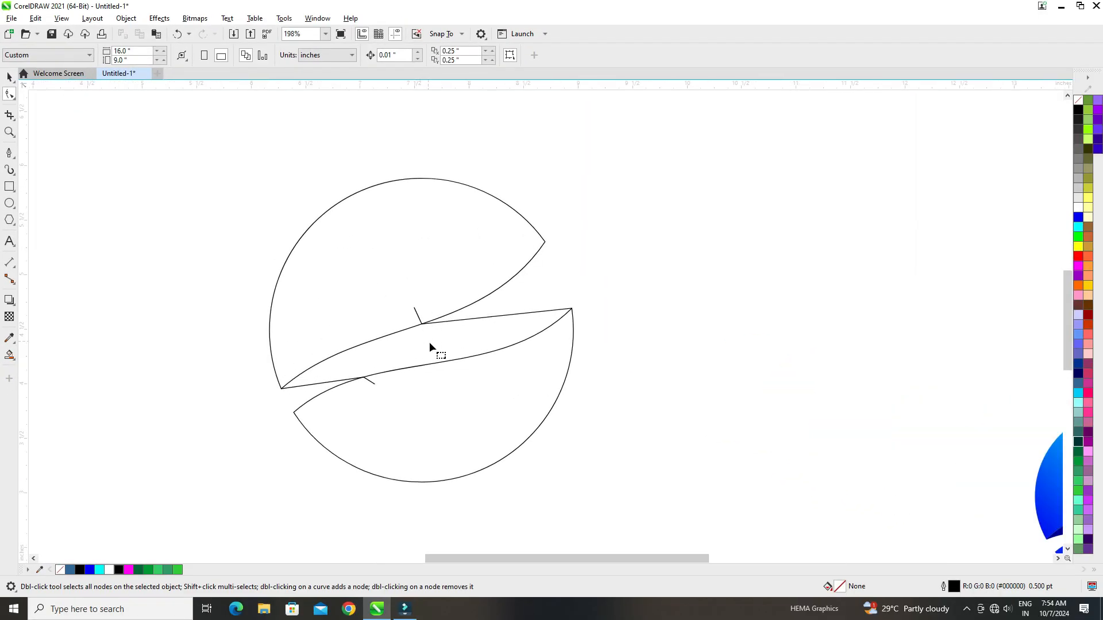
pyautogui.scroll(3, 491, 329)
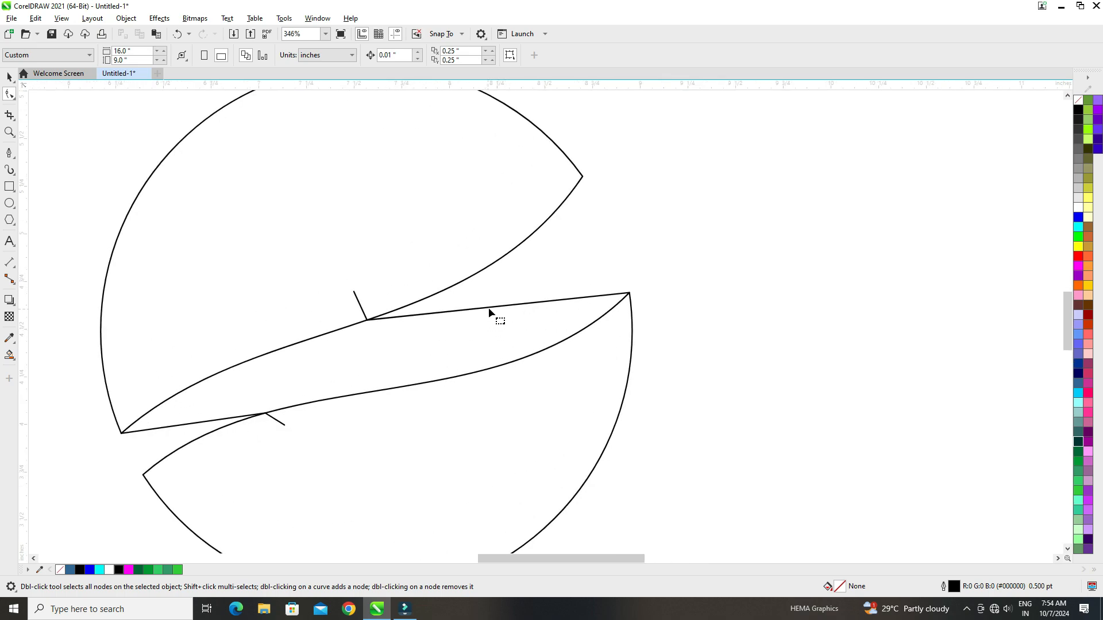
pyautogui.click(501, 311)
pyautogui.scroll(-3, 476, 310)
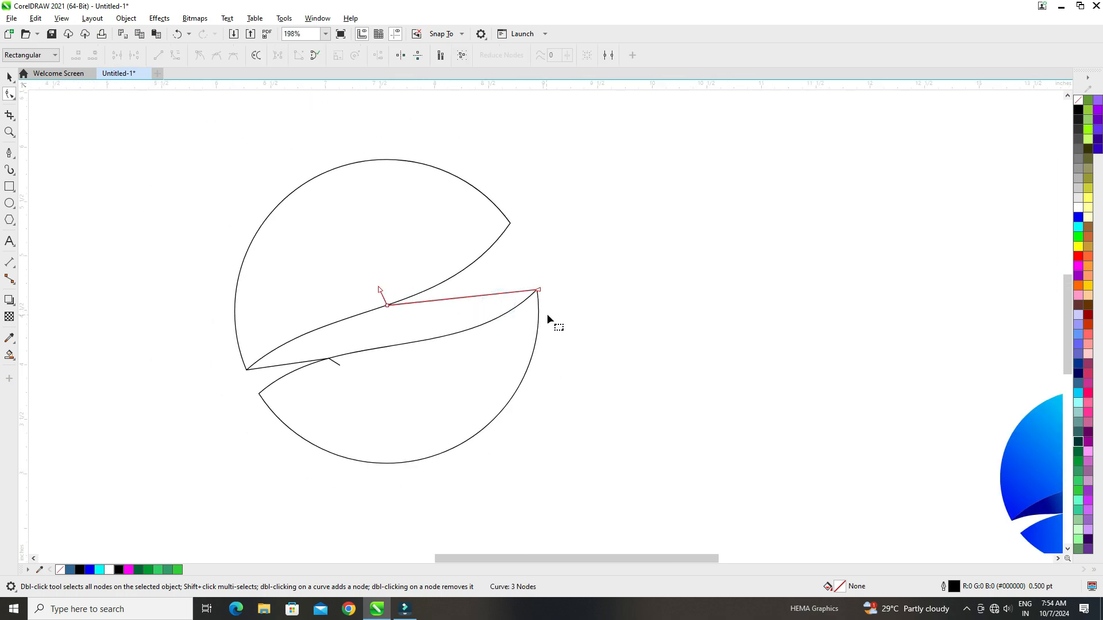
pyautogui.scroll(5, 428, 298)
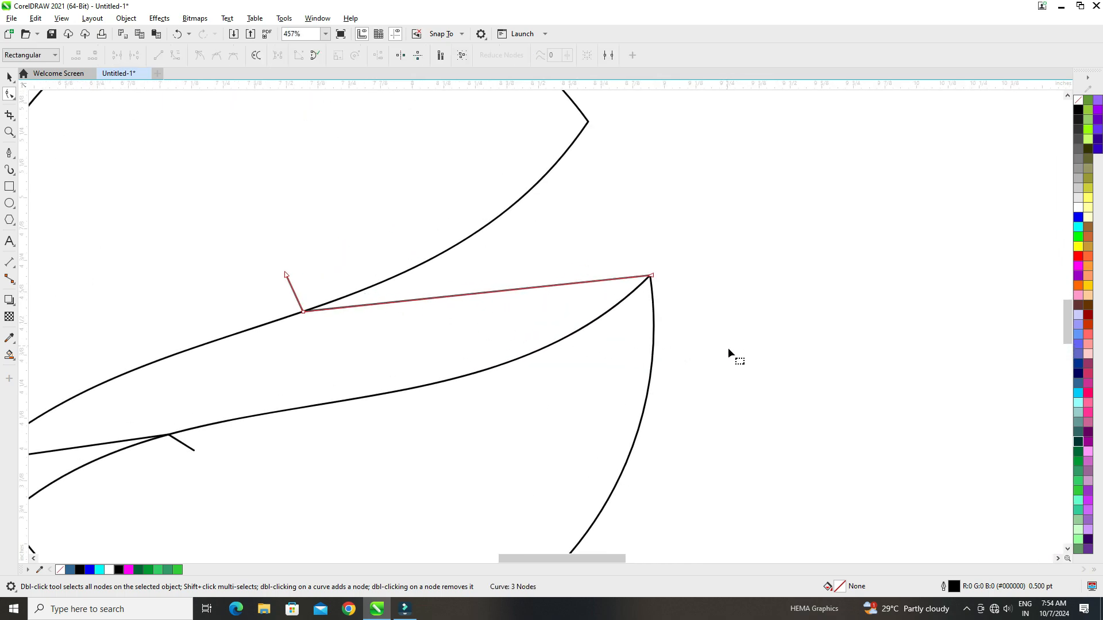
pyautogui.moveTo(498, 278); pyautogui.dragTo(252, 208)
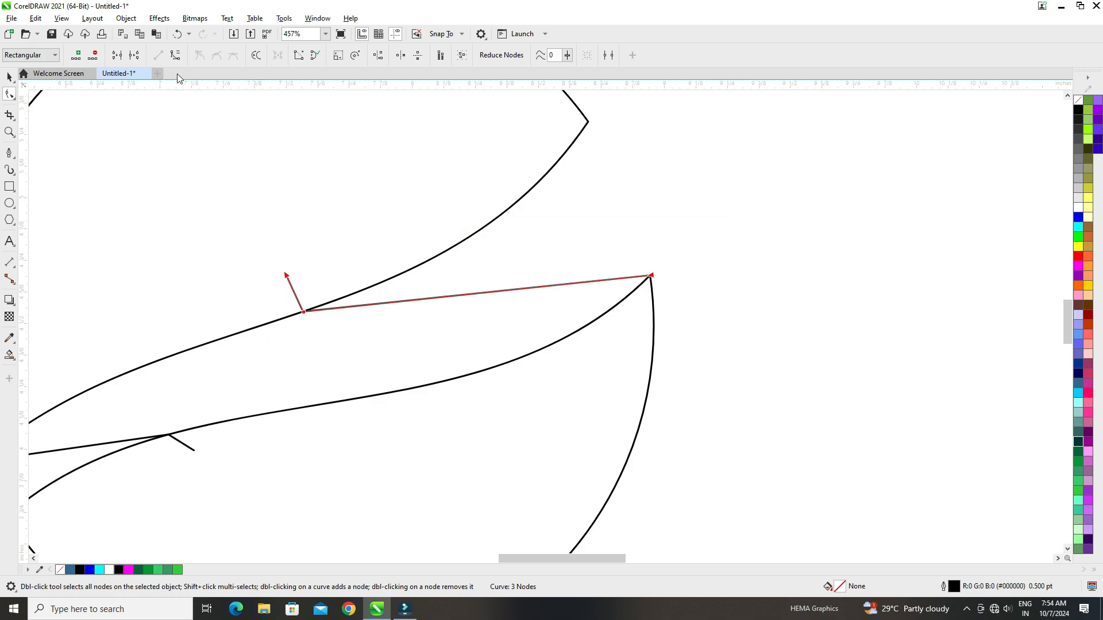
pyautogui.click(179, 59)
# Arch the long segment upward by pulling out the control handle of its right-end node
pyautogui.moveTo(346, 335); pyautogui.dragTo(368, 332)
pyautogui.scroll(3, 537, 305)
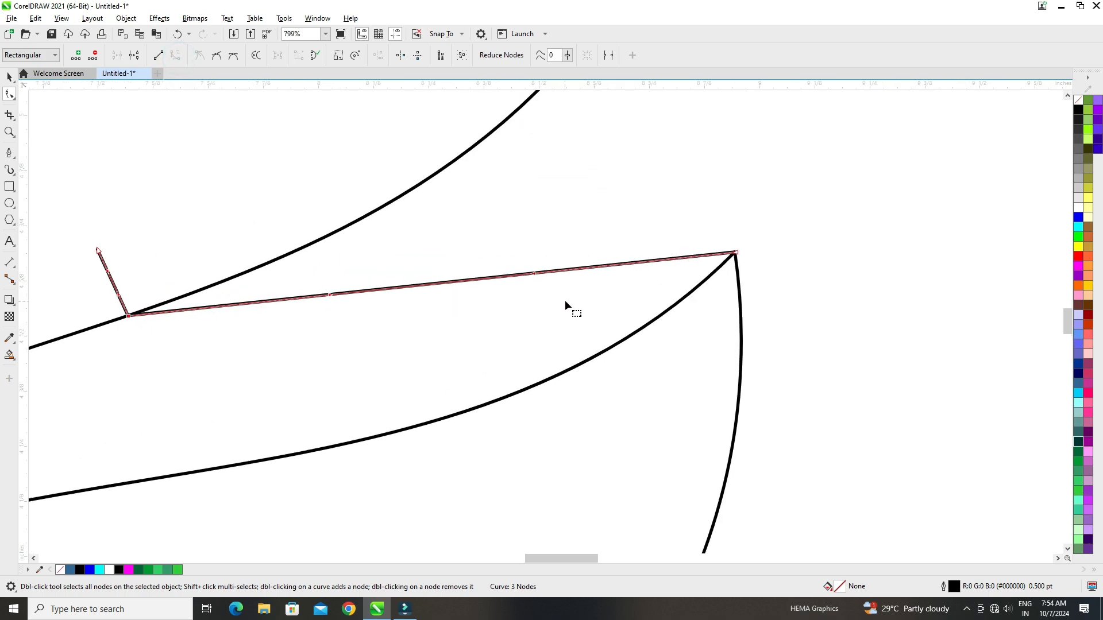
pyautogui.moveTo(530, 277); pyautogui.dragTo(664, 123)
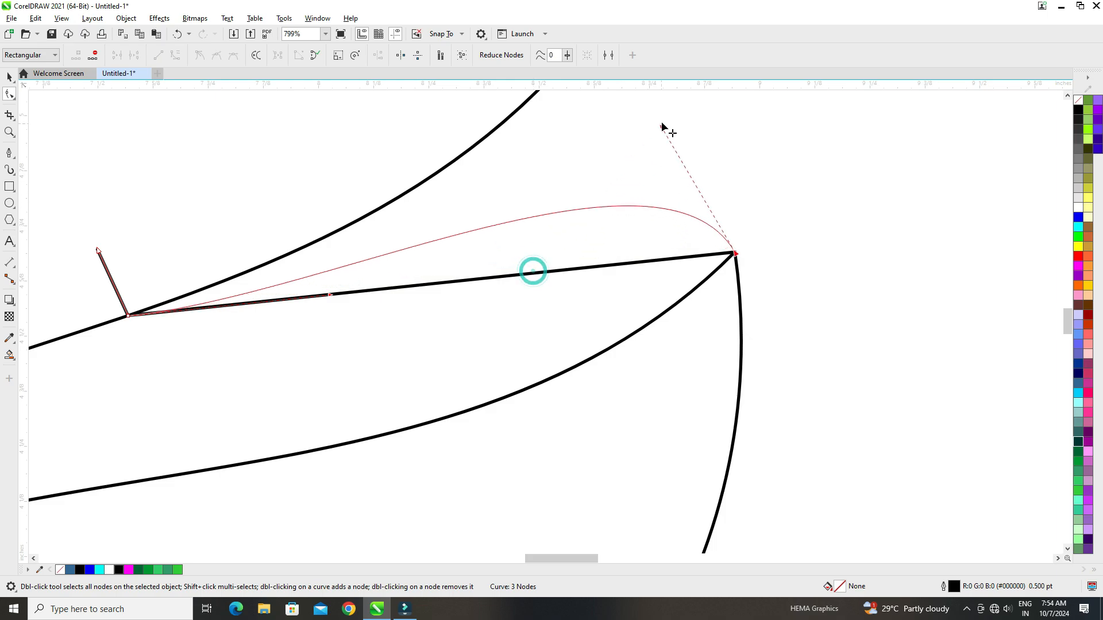
# Adjust both control handles of the arched segment so it follows the upper S-curve and rounds off higher at its right end
pyautogui.scroll(-3, 697, 248)
pyautogui.scroll(4, 629, 123)
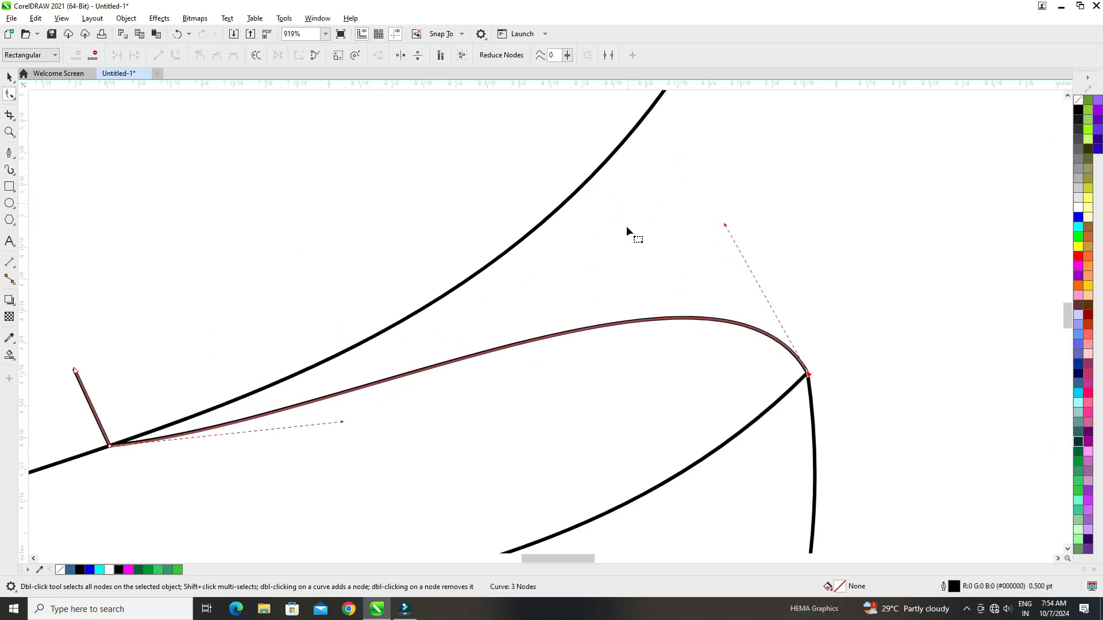
pyautogui.scroll(-3, 620, 218)
pyautogui.scroll(1, 609, 183)
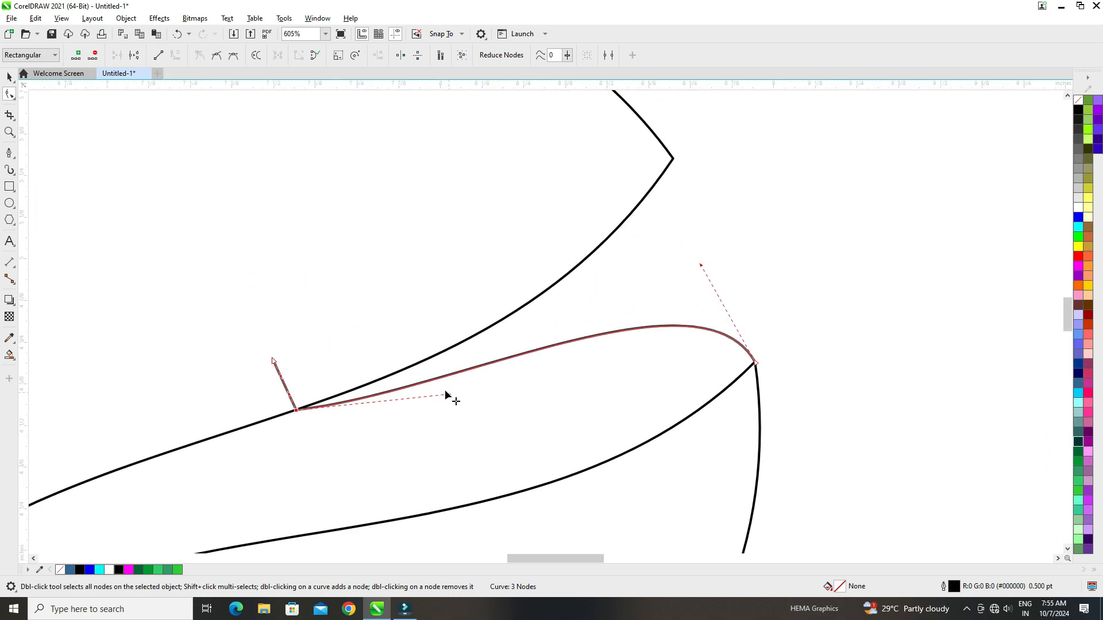
pyautogui.moveTo(449, 394); pyautogui.dragTo(410, 379)
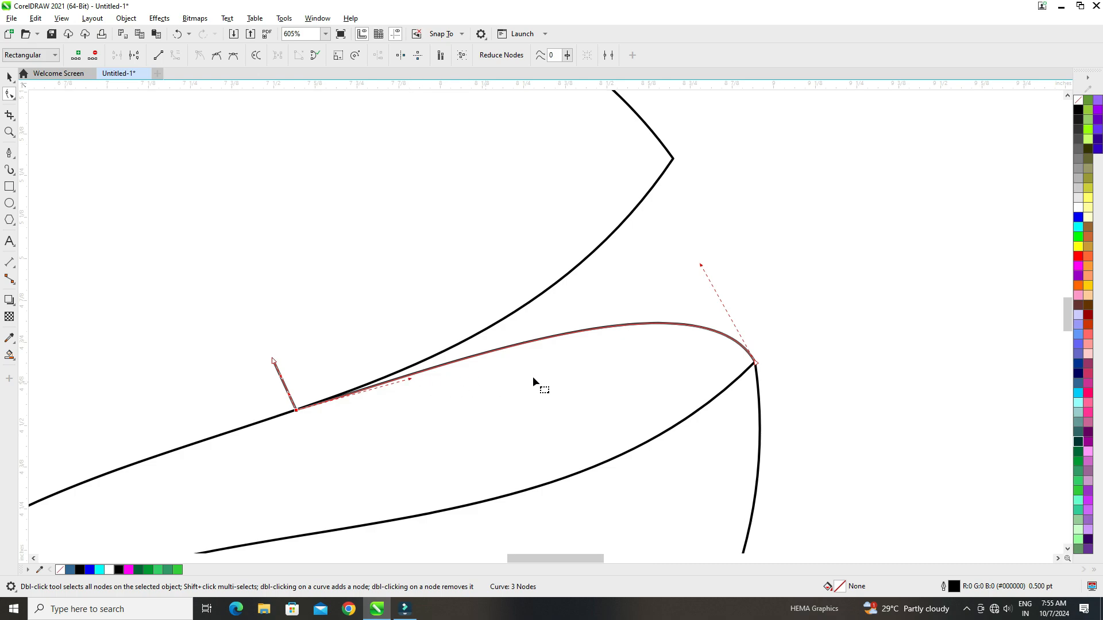
pyautogui.moveTo(702, 267); pyautogui.dragTo(723, 202)
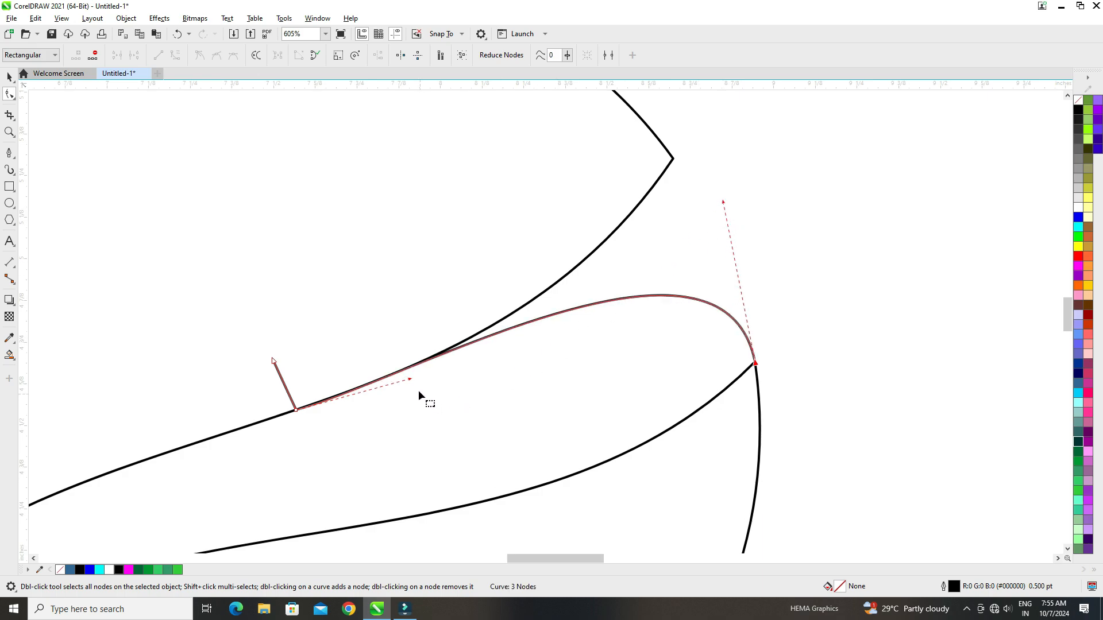
pyautogui.moveTo(412, 380); pyautogui.dragTo(412, 386)
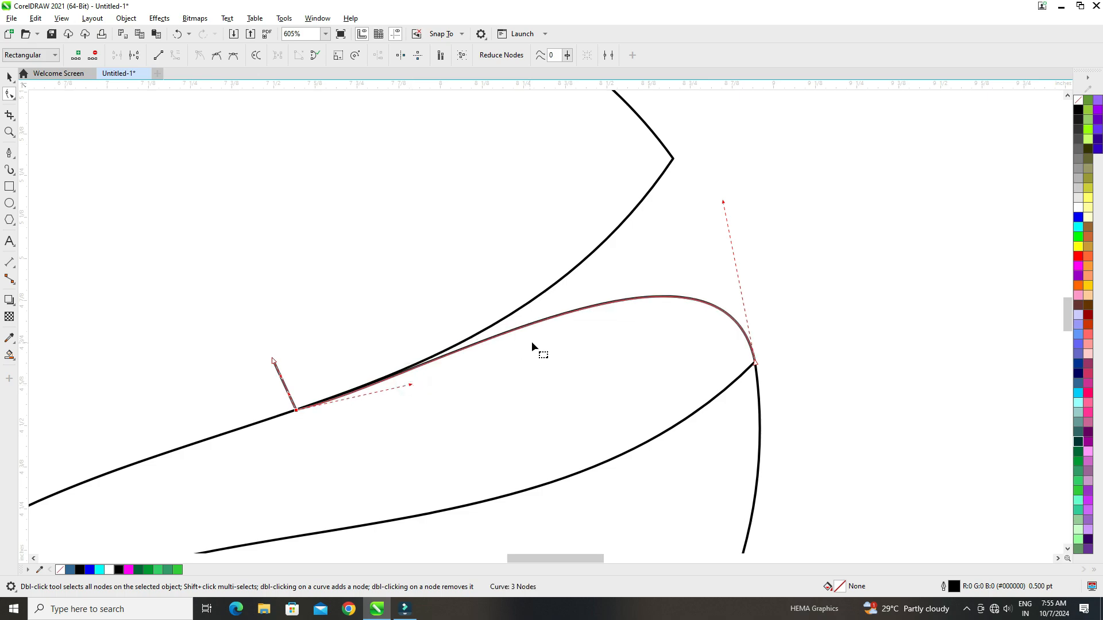
# Select the nodes of the pen line at the band's left end and convert its segments to curves
pyautogui.scroll(-4, 532, 341)
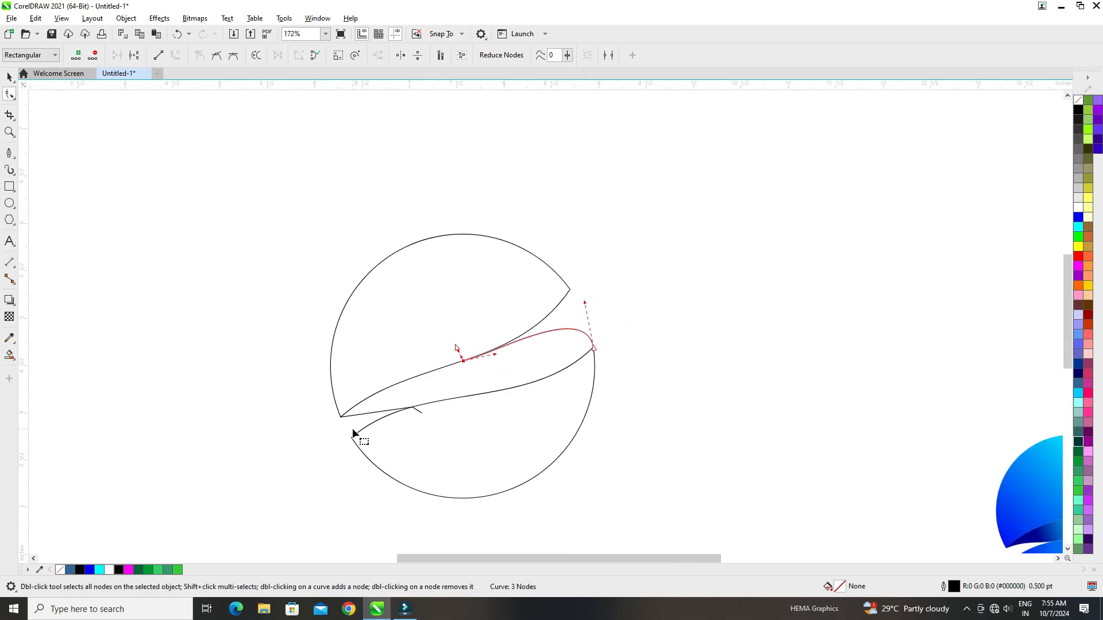
pyautogui.scroll(4, 356, 436)
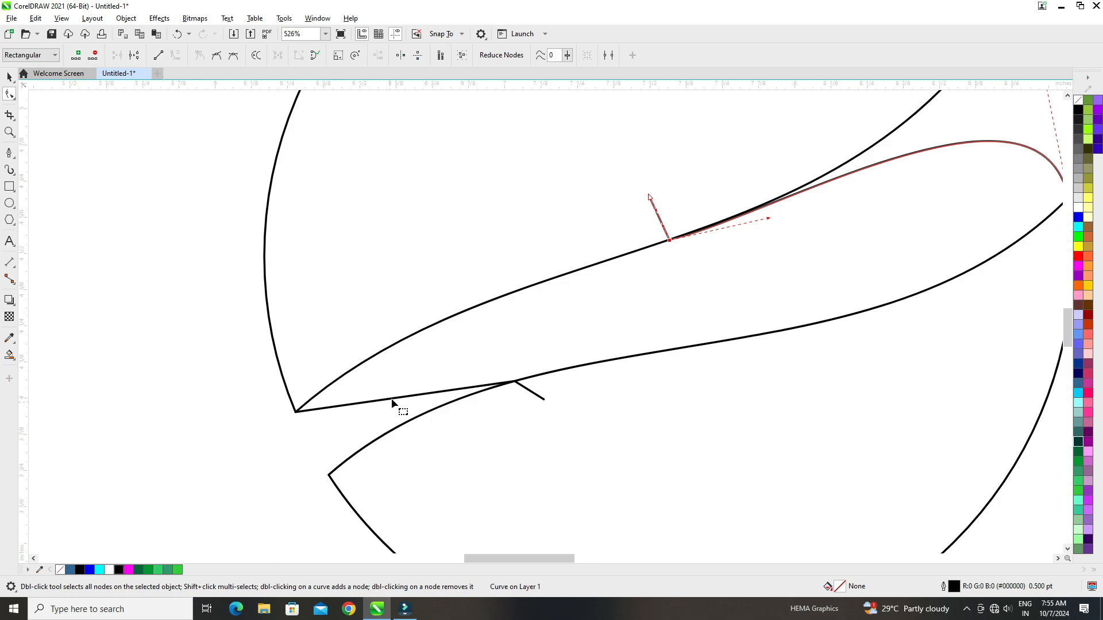
pyautogui.click(394, 403)
pyautogui.click(266, 387)
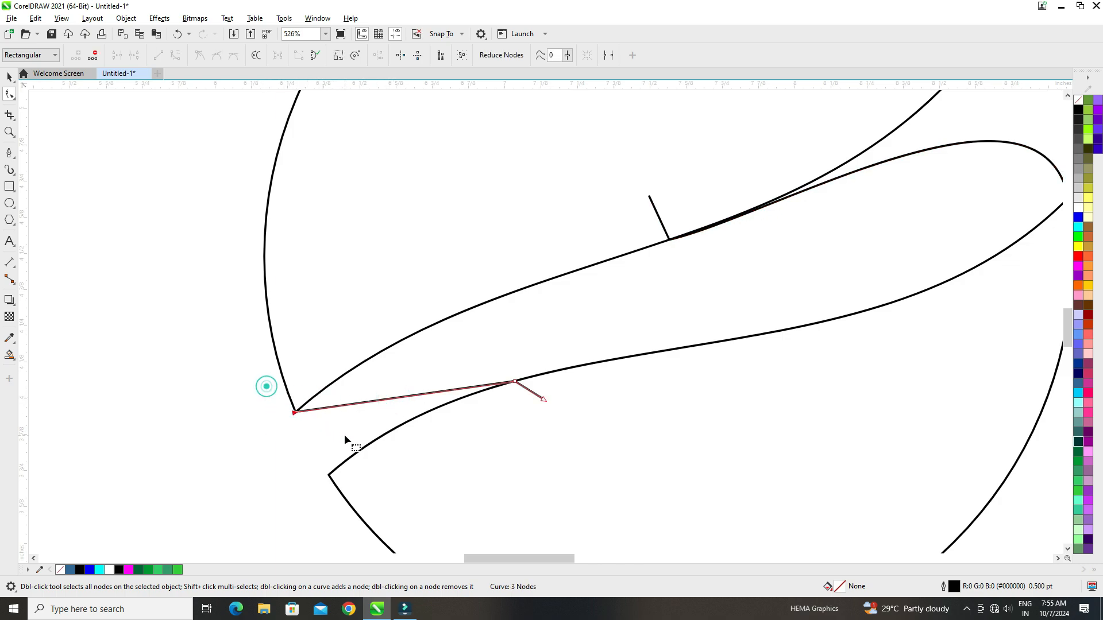
pyautogui.moveTo(547, 394); pyautogui.dragTo(546, 394)
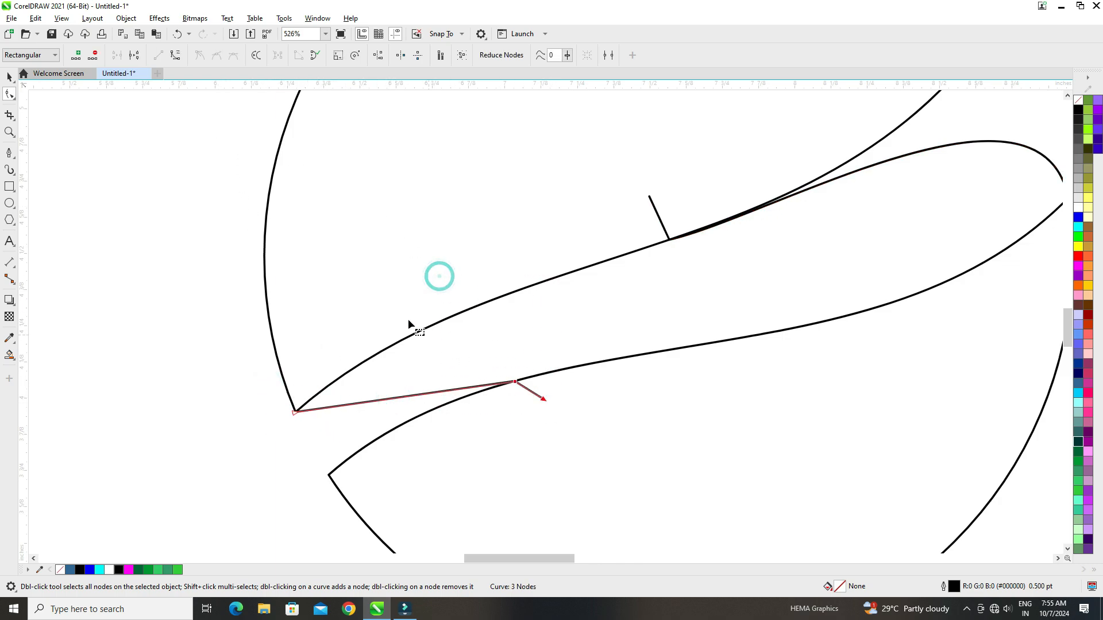
pyautogui.click(175, 55)
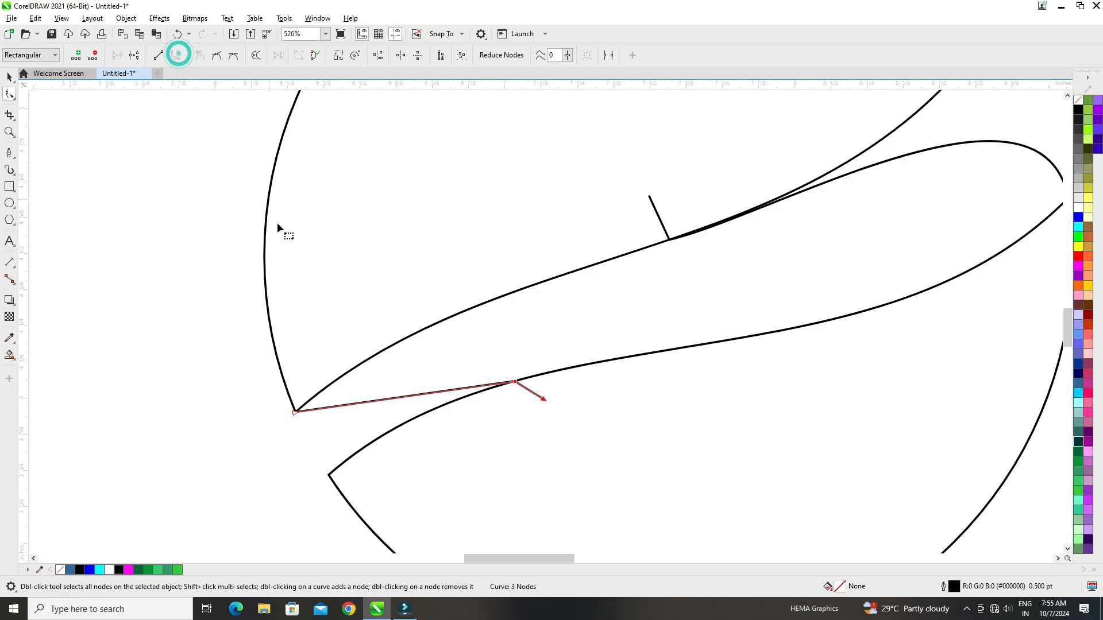
# Bend the left line's long segment by moving both of its handles, aligning its inner end with the lower piece's edge
pyautogui.moveTo(258, 376); pyautogui.dragTo(343, 445)
pyautogui.scroll(2, 347, 440)
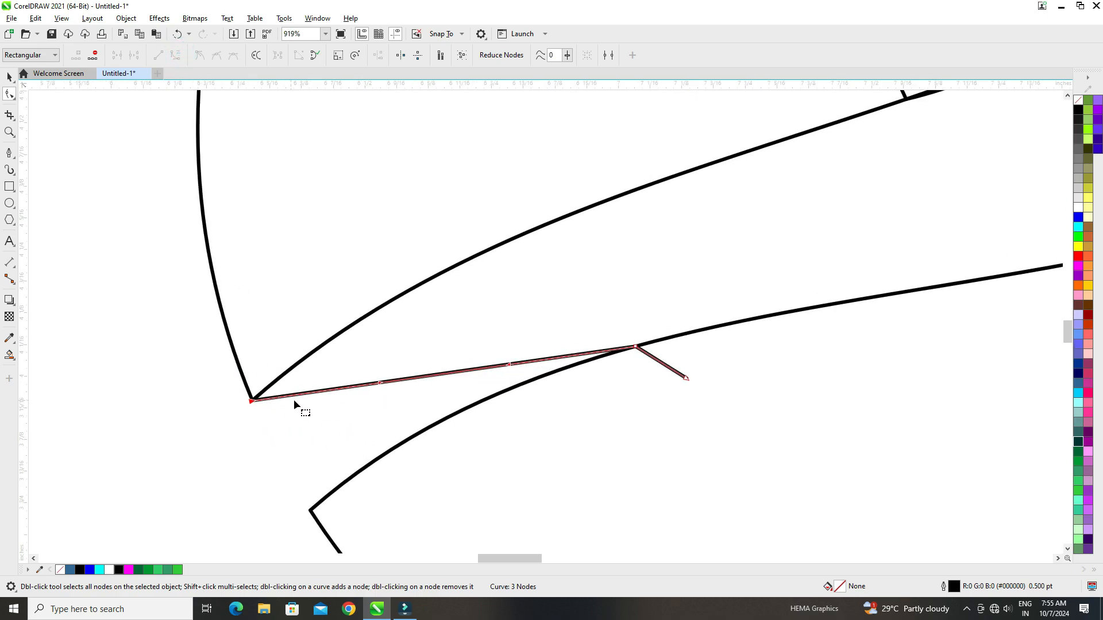
pyautogui.scroll(1, 364, 402)
pyautogui.moveTo(555, 352); pyautogui.dragTo(556, 368)
pyautogui.moveTo(386, 379); pyautogui.dragTo(415, 347)
# Add a node on the bent left line close to the upper piece's lower-left tip
pyautogui.scroll(1, 287, 362)
pyautogui.scroll(1, 285, 353)
pyautogui.scroll(2, 148, 467)
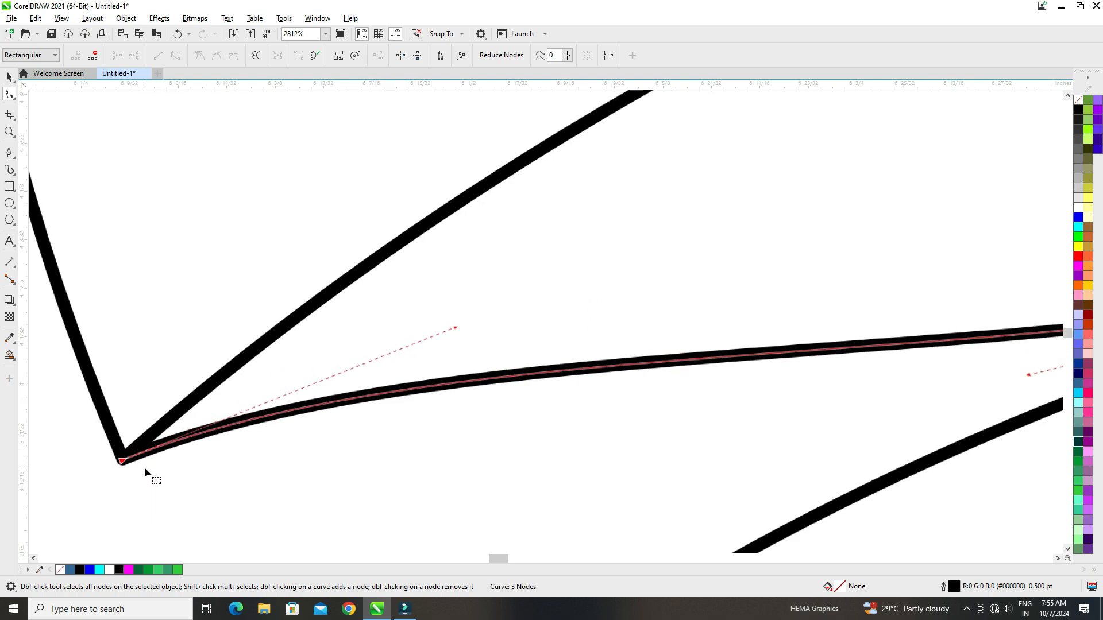
pyautogui.click(181, 435)
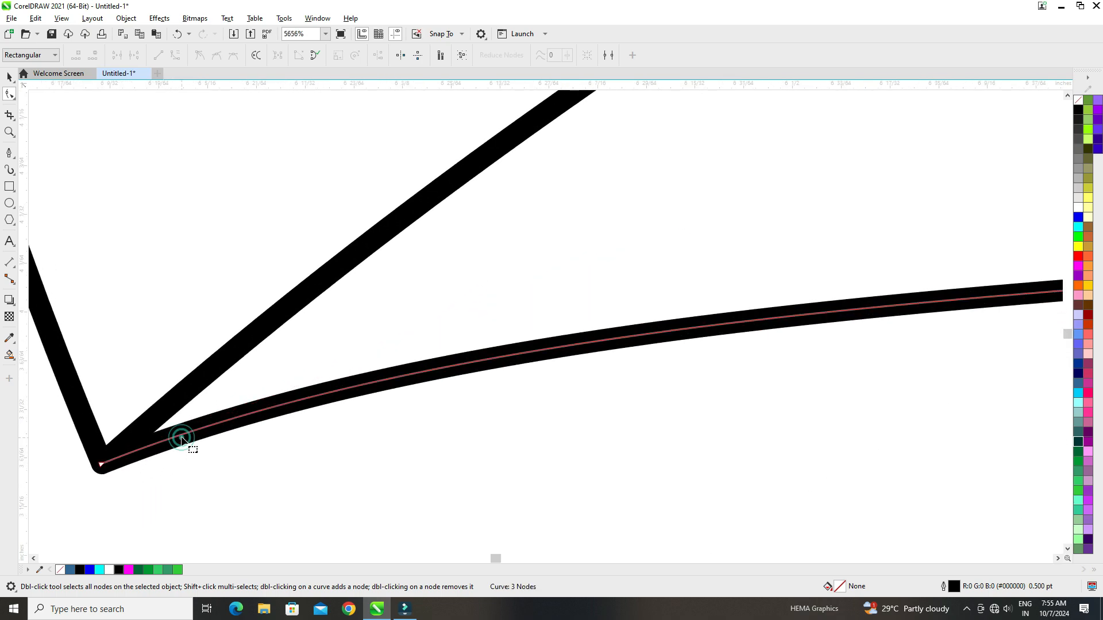
pyautogui.click(182, 435)
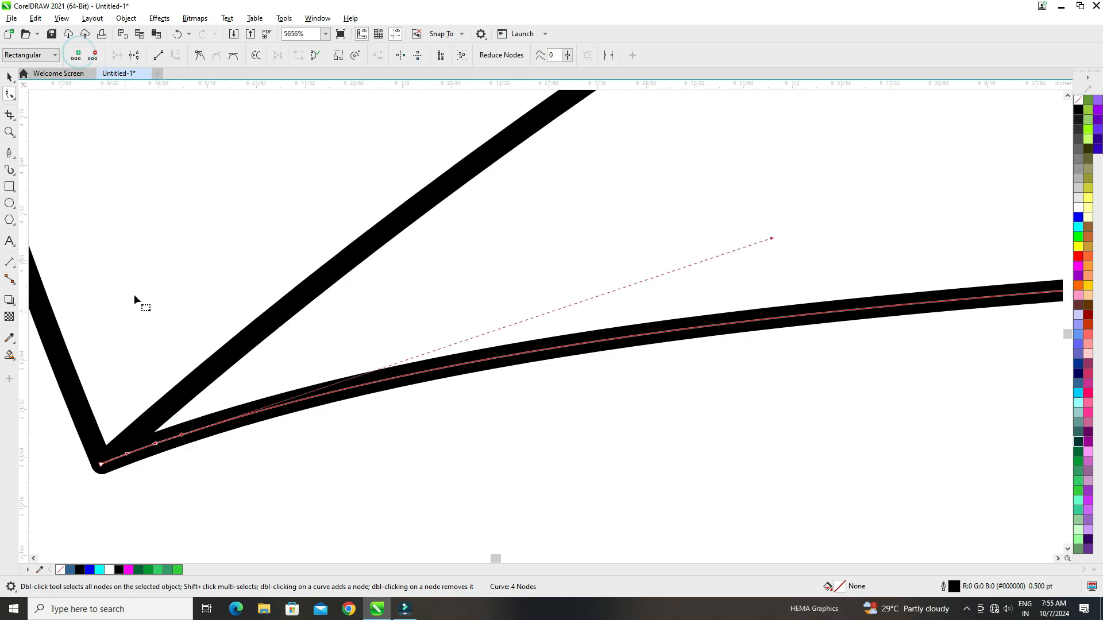
# Make the added node a cusp and pull the tip segment's handles downward to form a small rounded hook at the band's left tip
pyautogui.moveTo(155, 445); pyautogui.dragTo(157, 480)
pyautogui.hotkey('ctrl', 'z')
pyautogui.moveTo(149, 396); pyautogui.dragTo(240, 485)
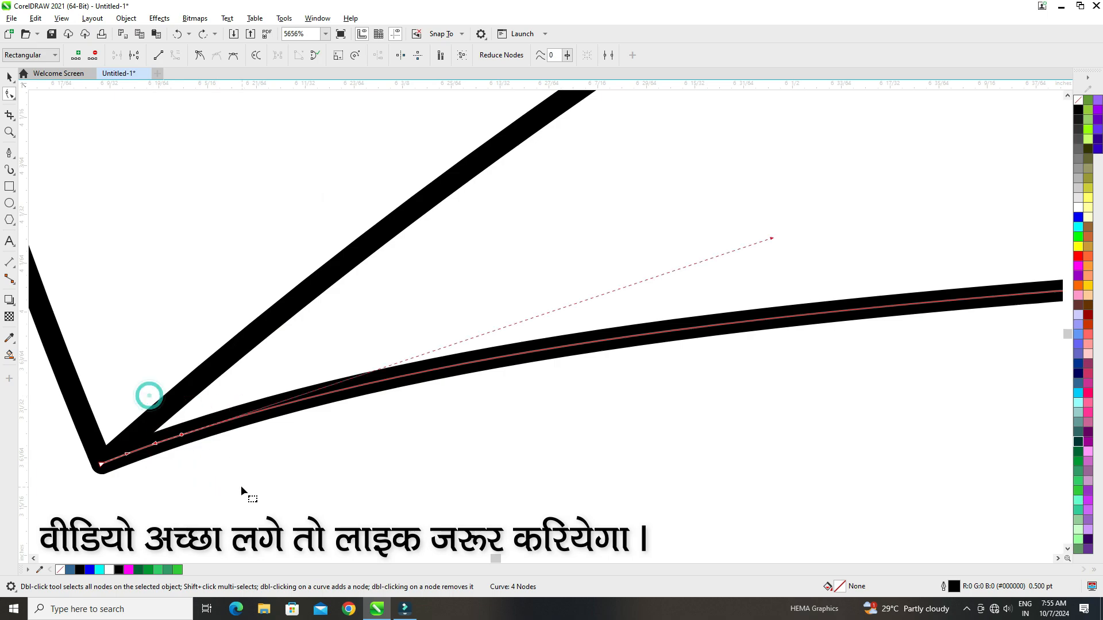
pyautogui.click(201, 58)
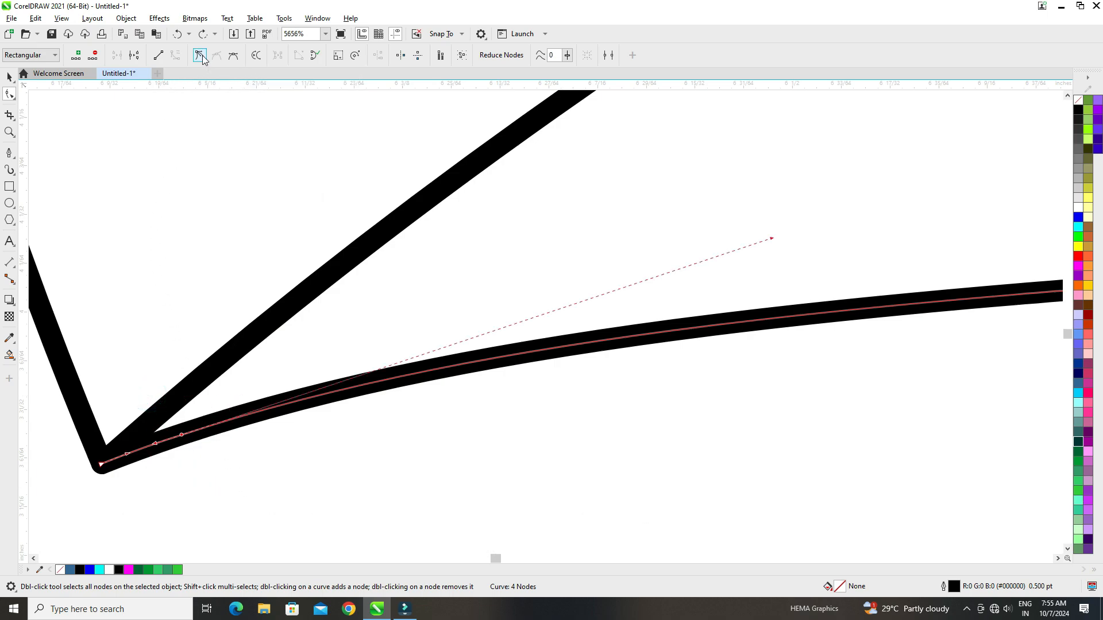
pyautogui.moveTo(155, 444); pyautogui.dragTo(117, 476)
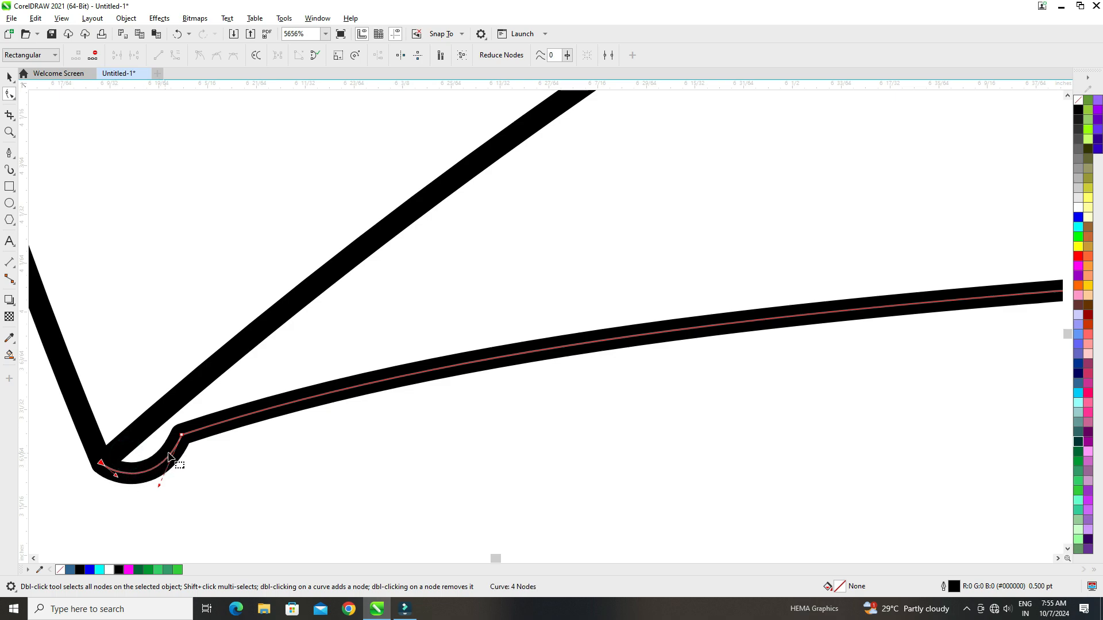
# Reposition the added node and its handle at the band's left tip to make a shallower hook that blends smoothly into the line
pyautogui.moveTo(181, 436); pyautogui.dragTo(194, 448)
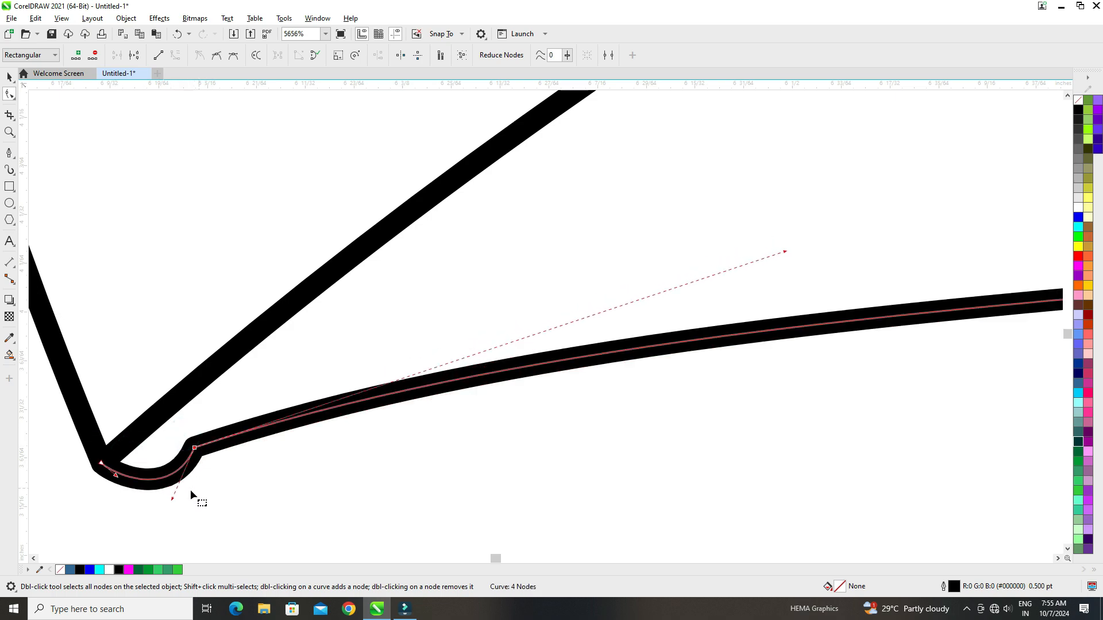
pyautogui.moveTo(172, 498); pyautogui.dragTo(153, 481)
pyautogui.scroll(-2, 160, 480)
pyautogui.scroll(1, 219, 458)
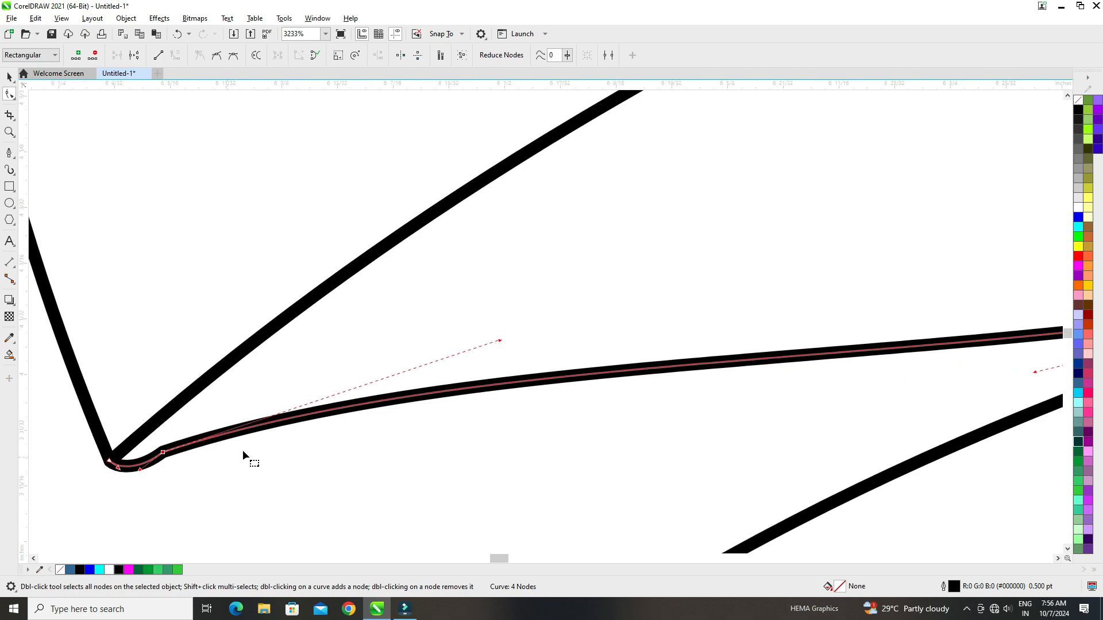
pyautogui.moveTo(163, 453); pyautogui.dragTo(136, 470)
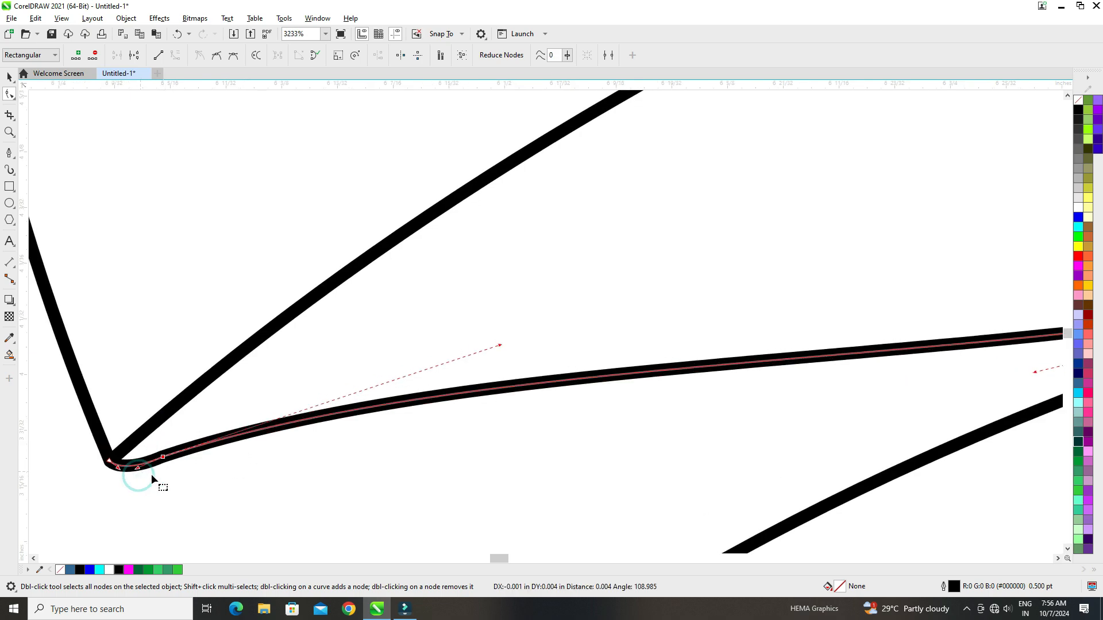
pyautogui.scroll(-2, 230, 409)
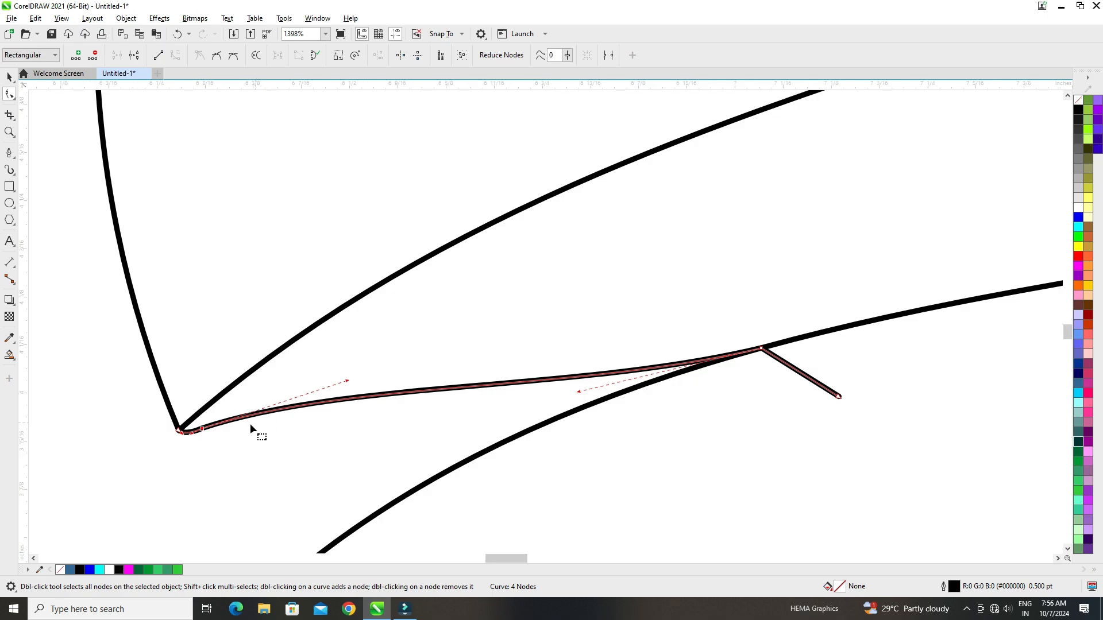
pyautogui.scroll(4, 189, 437)
pyautogui.moveTo(164, 421); pyautogui.dragTo(158, 424)
pyautogui.scroll(-5, 176, 428)
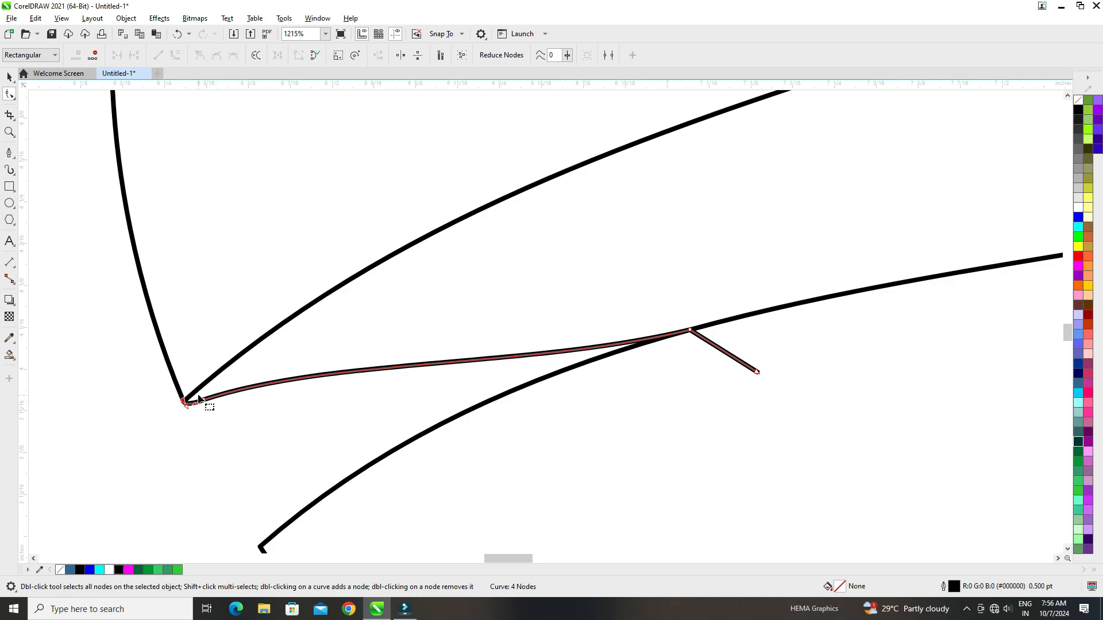
# Lengthen the long segment's handle beside the hook, arching the left line upward toward the upper piece
pyautogui.moveTo(223, 406); pyautogui.dragTo(223, 406)
pyautogui.scroll(1, 289, 387)
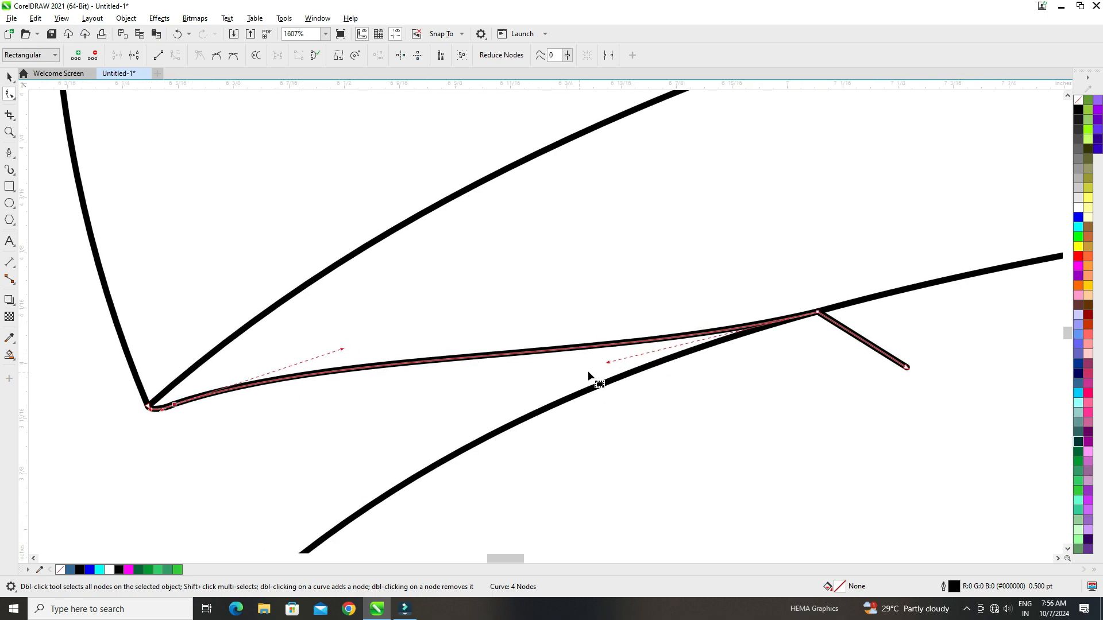
pyautogui.moveTo(341, 348); pyautogui.dragTo(426, 309)
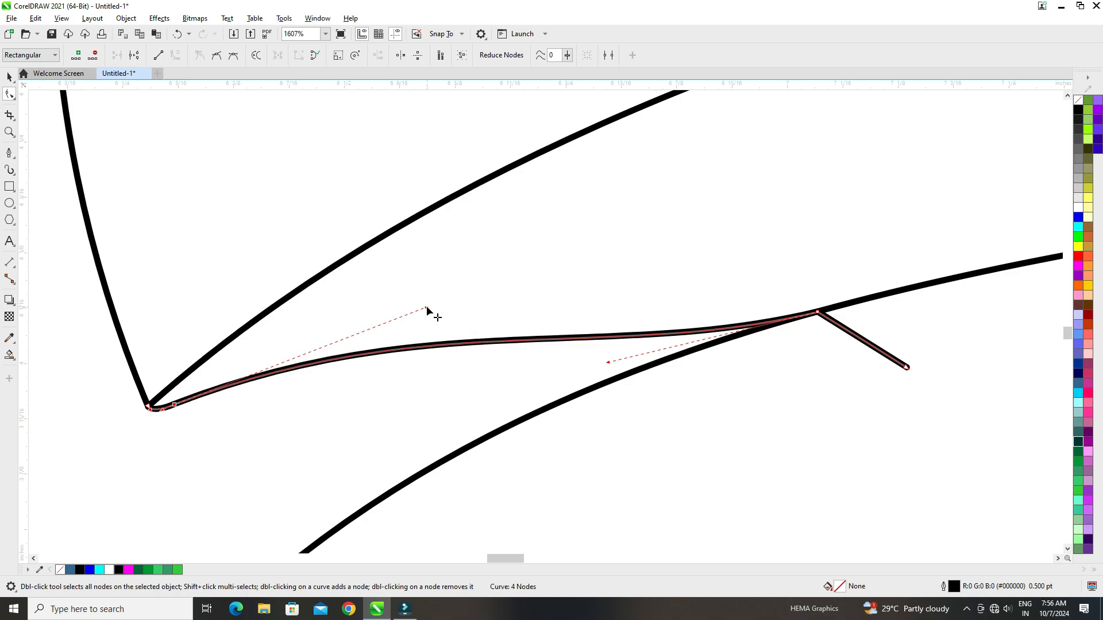
pyautogui.scroll(-3, 398, 316)
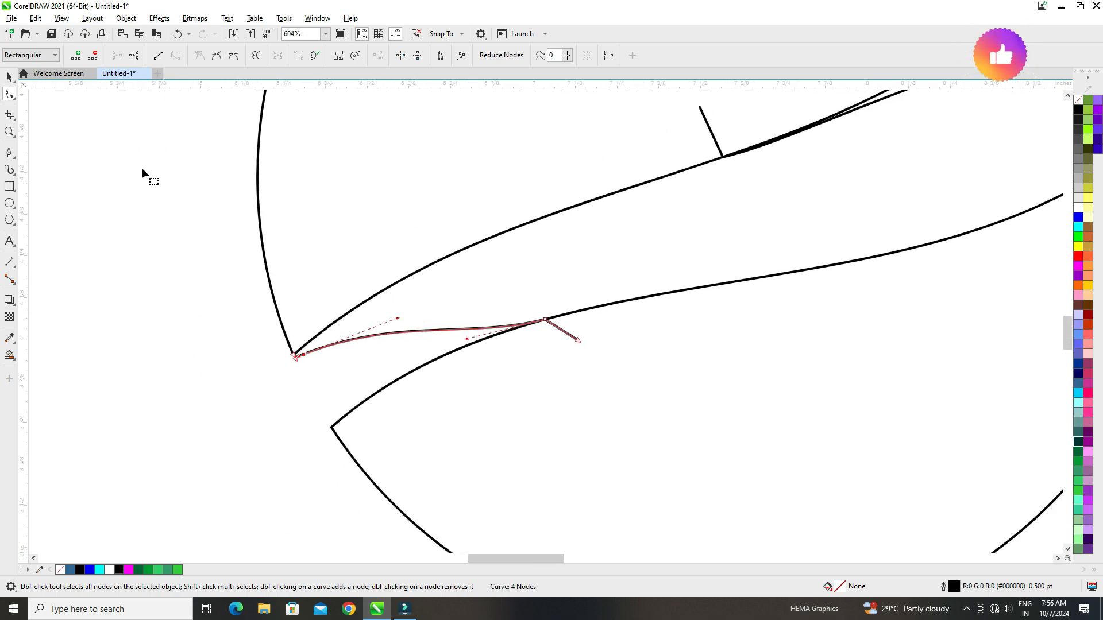
pyautogui.click(12, 77)
pyautogui.click(143, 247)
pyautogui.scroll(-3, 143, 247)
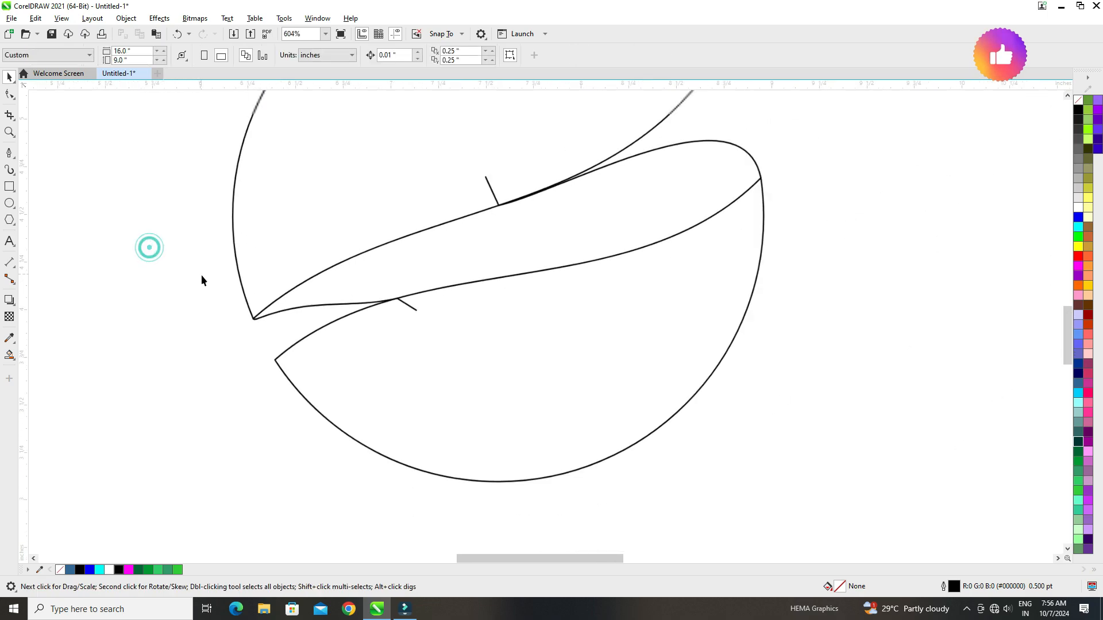
pyautogui.scroll(-2, 316, 199)
pyautogui.scroll(1, 241, 313)
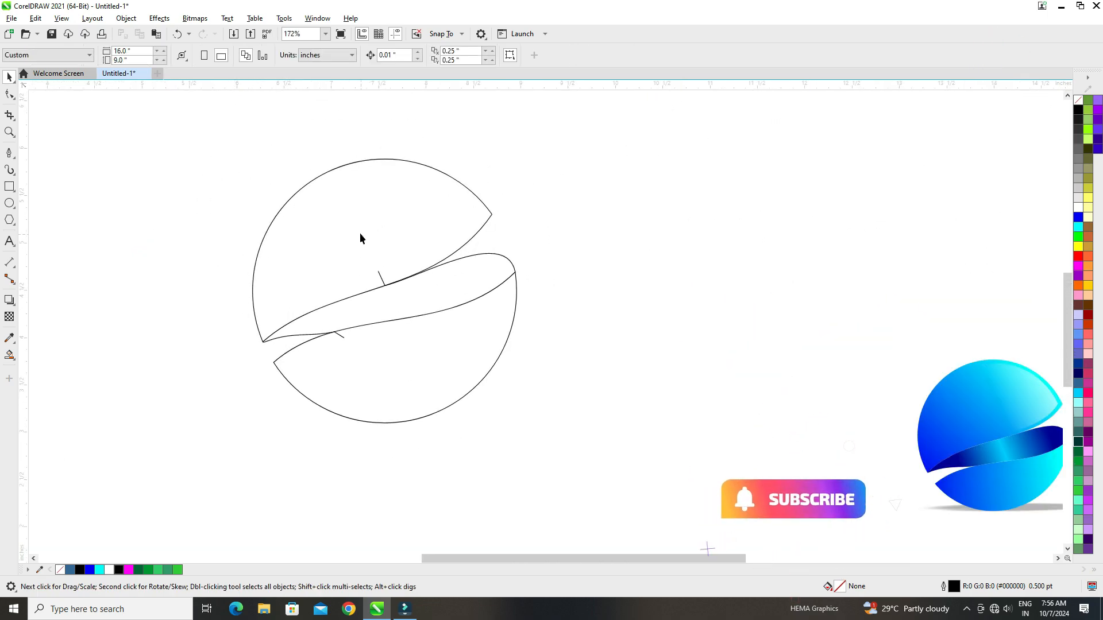
pyautogui.moveTo(360, 226); pyautogui.dragTo(335, 168)
pyautogui.hotkey('ctrl', 'z')
pyautogui.click(185, 192)
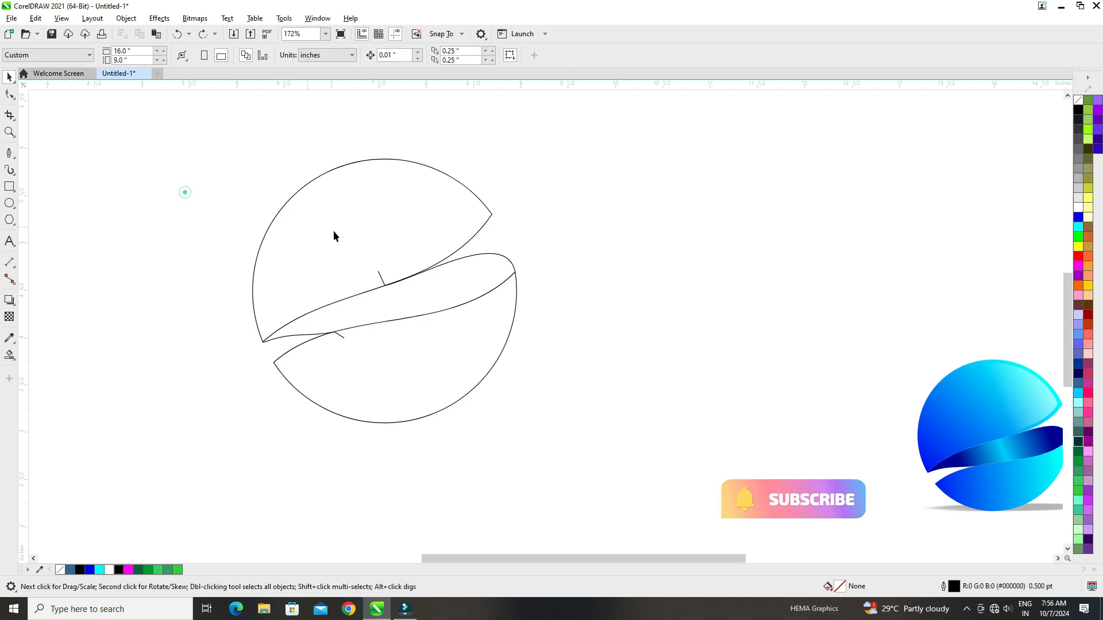
# Move the left line's end node exactly onto the upper piece's lower-left tip to close the gap
pyautogui.click(14, 99)
pyautogui.click(71, 95)
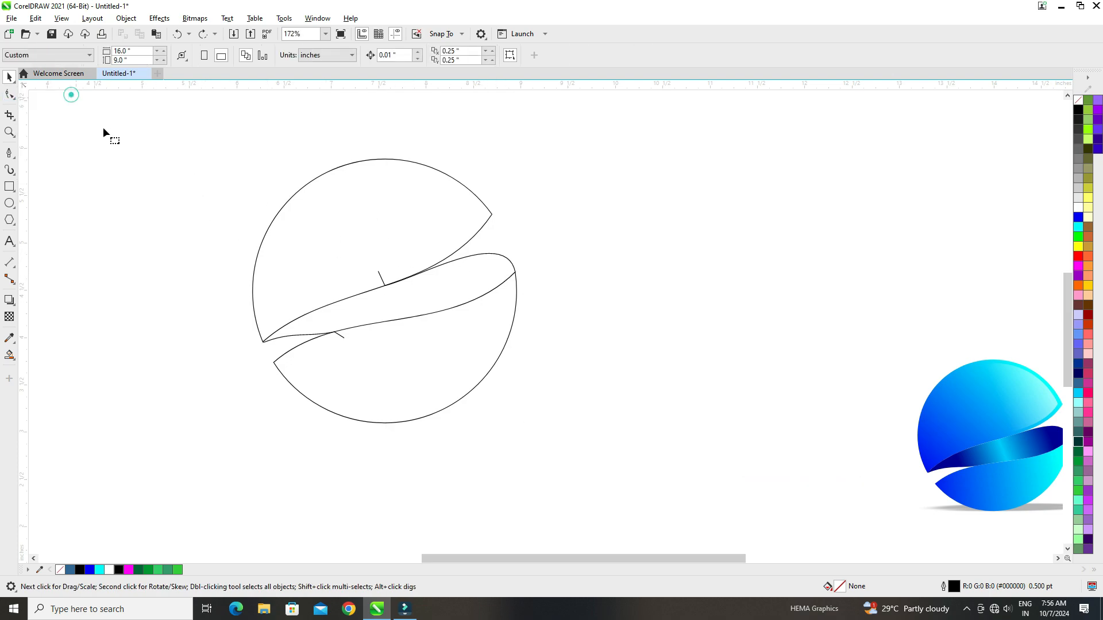
pyautogui.scroll(5, 277, 376)
pyautogui.scroll(3, 233, 294)
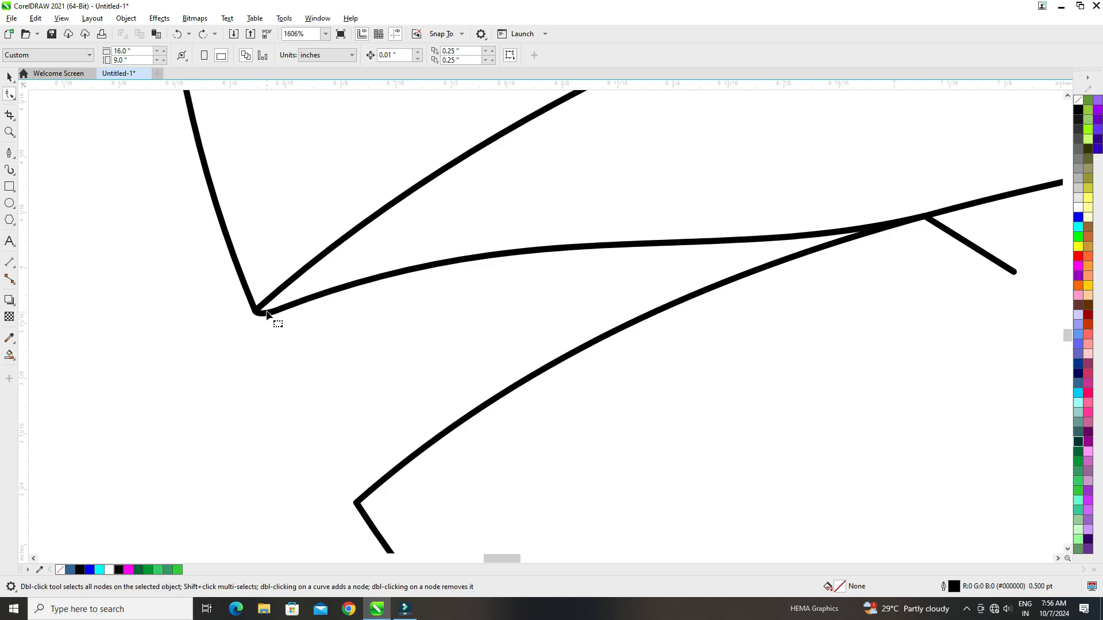
pyautogui.click(266, 315)
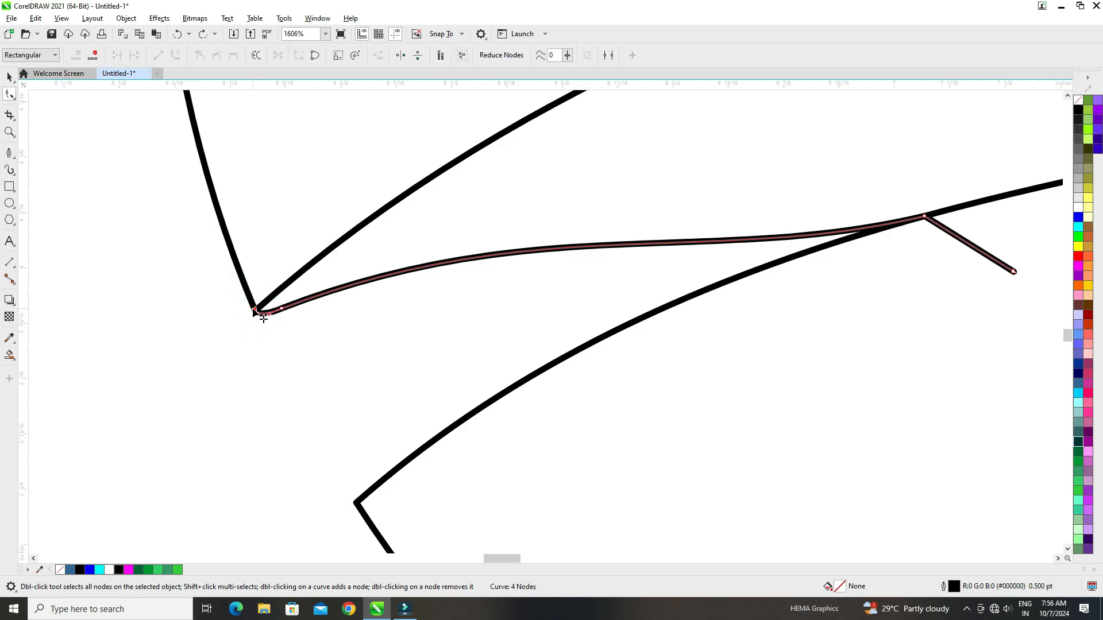
pyautogui.moveTo(254, 312); pyautogui.dragTo(256, 311)
pyautogui.scroll(-4, 189, 313)
pyautogui.scroll(-1, 345, 291)
pyautogui.scroll(-3, 270, 303)
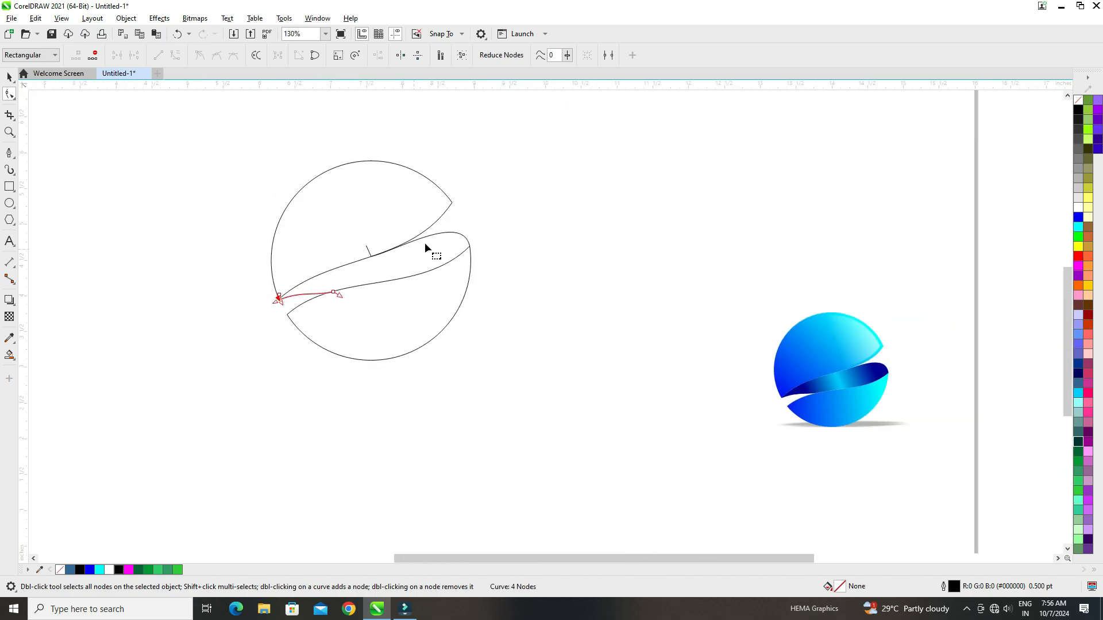
# Move the rounded right curve's end node onto the lower piece's upper-right corner so the band outline closes
pyautogui.scroll(4, 459, 247)
pyautogui.click(510, 267)
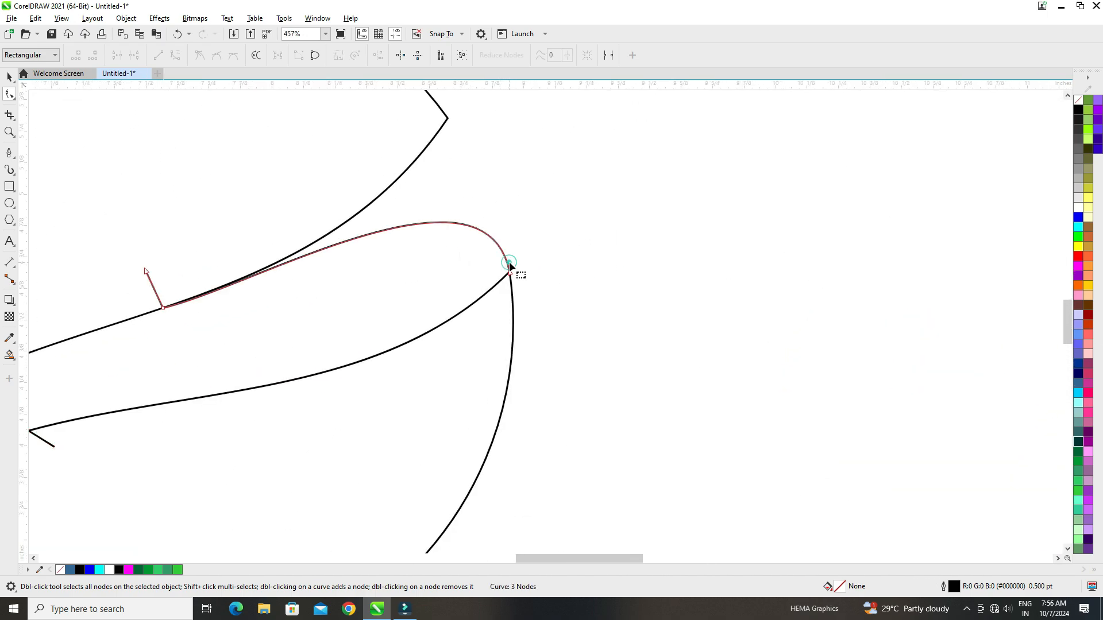
pyautogui.scroll(6, 511, 273)
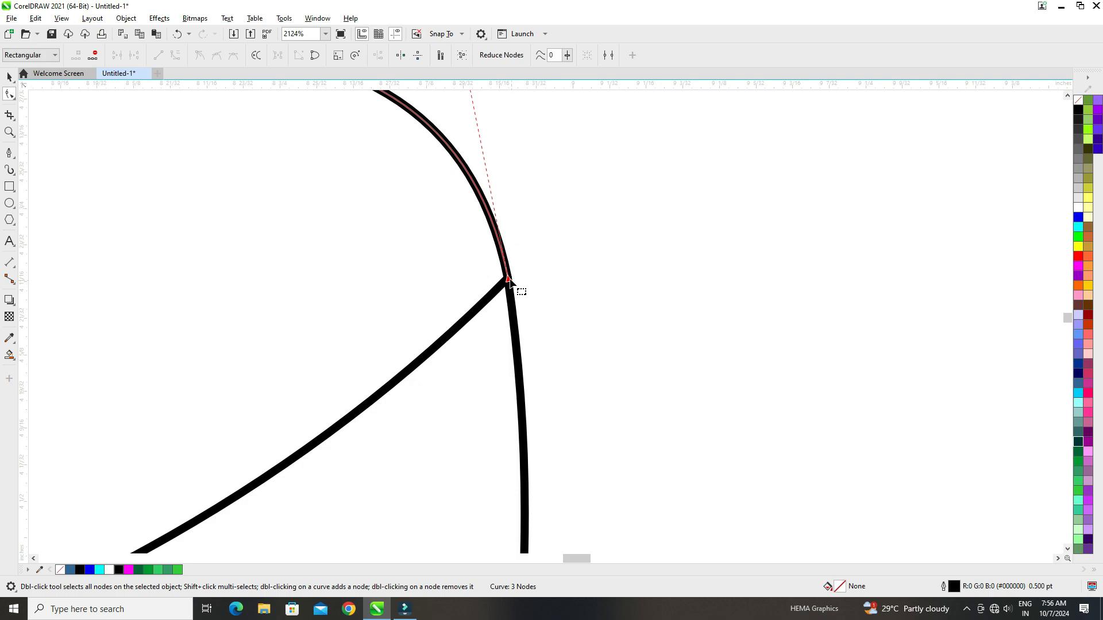
pyautogui.moveTo(517, 286)
pyautogui.mouseDown()
pyautogui.moveTo(517, 240)
pyautogui.moveTo(513, 279)
pyautogui.moveTo(524, 260)
pyautogui.moveTo(508, 279)
pyautogui.mouseUp()
pyautogui.scroll(-8, 474, 254)
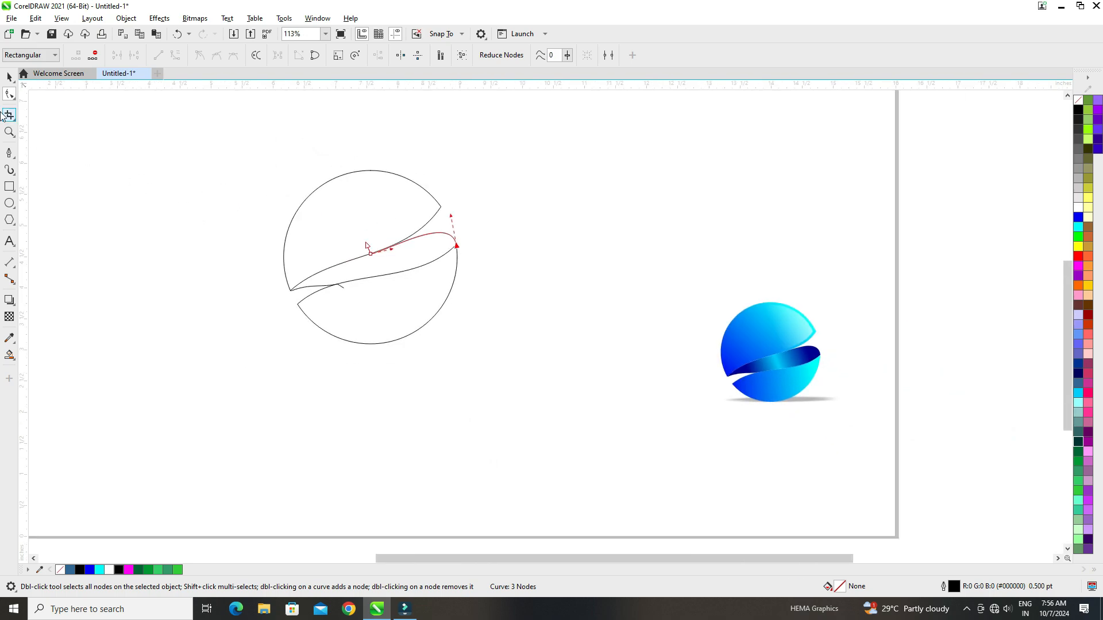
# Use Smart Fill on the enclosed region between the two circle parts to create the band as a solid blue shape
pyautogui.click(9, 78)
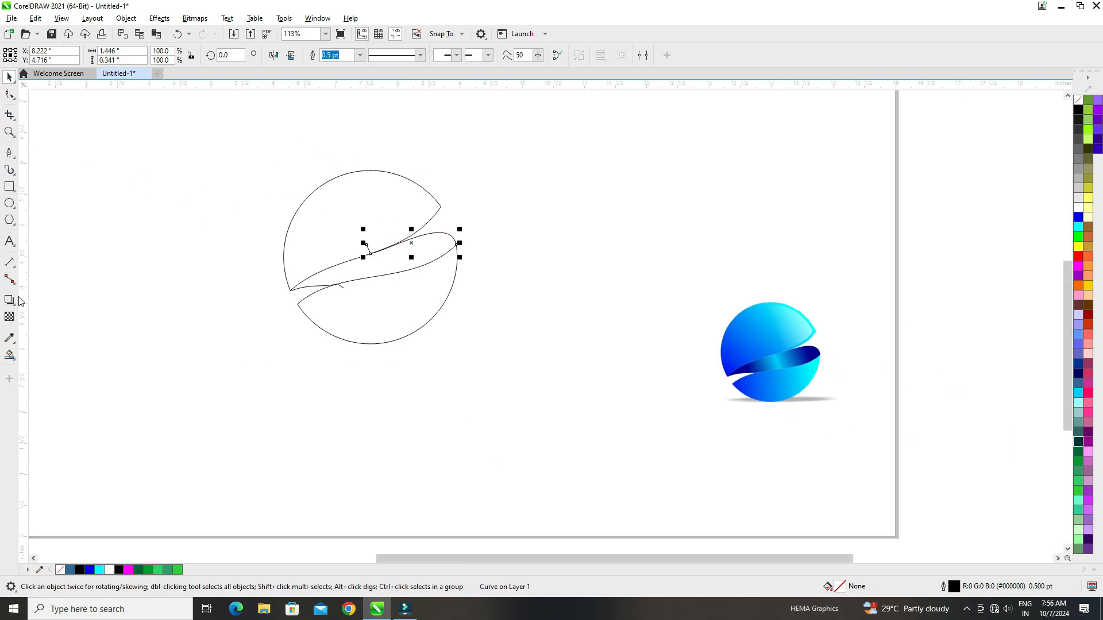
pyautogui.click(13, 359)
pyautogui.click(41, 368)
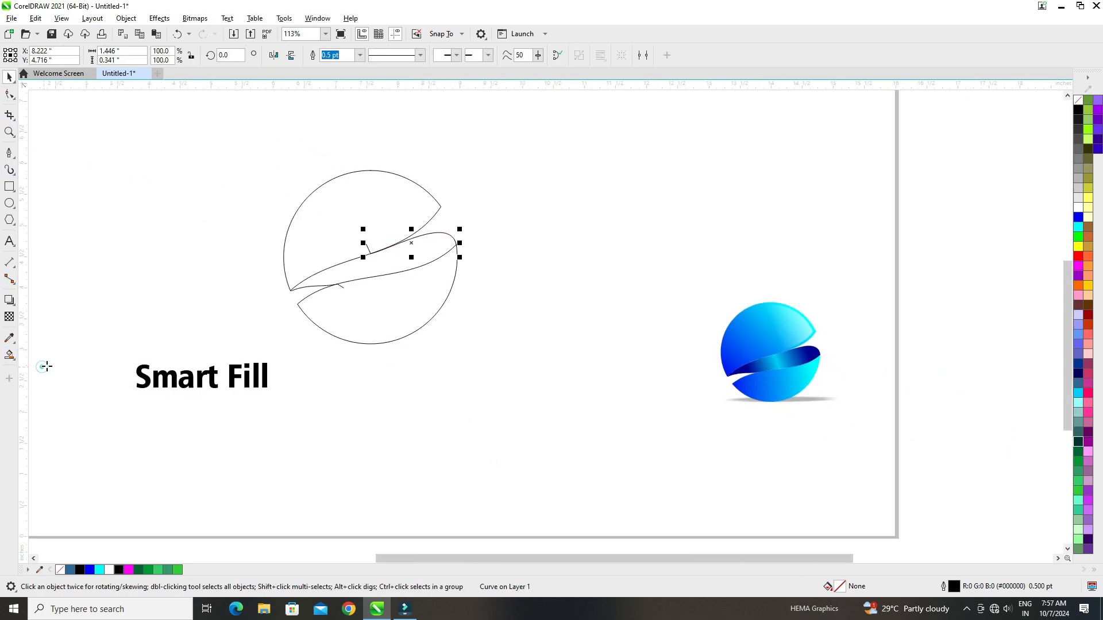
pyautogui.scroll(2, 369, 263)
pyautogui.click(372, 264)
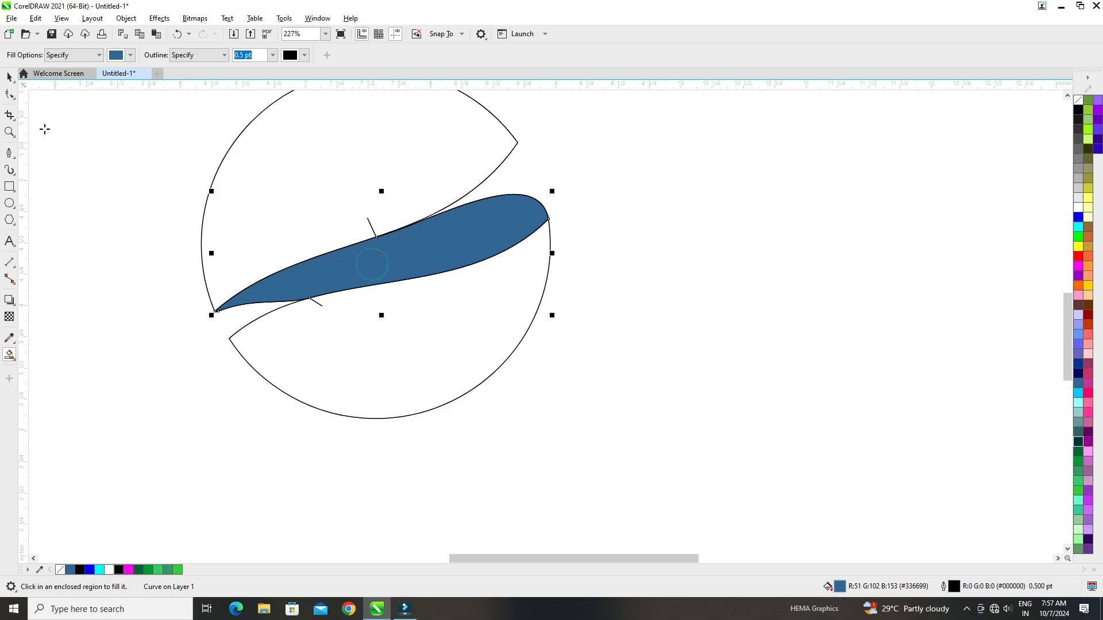
pyautogui.click(9, 77)
pyautogui.click(100, 277)
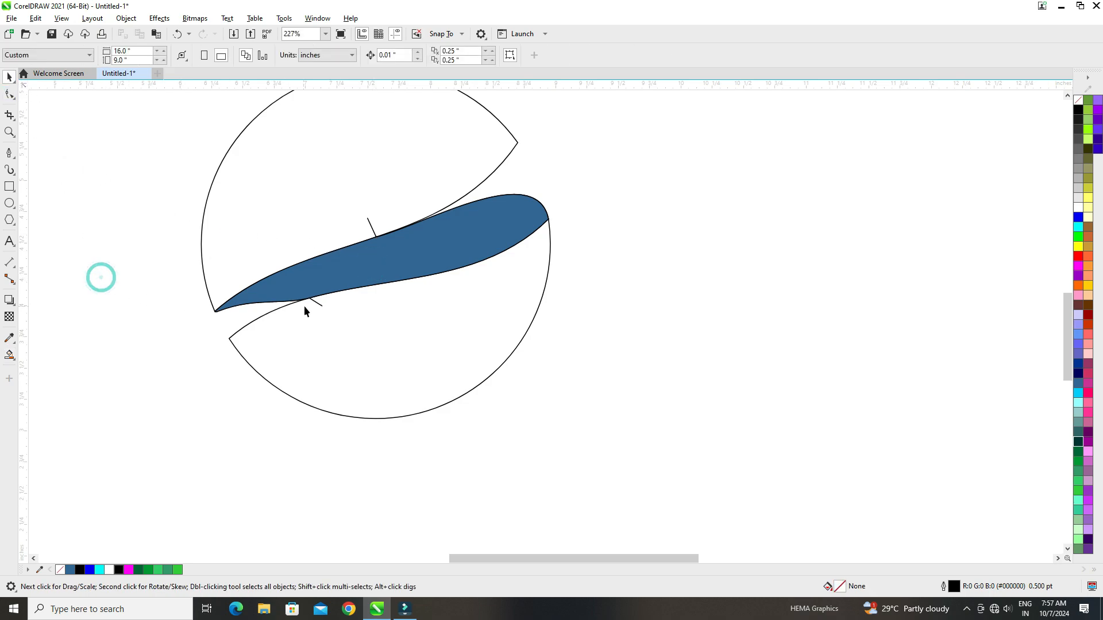
# Delete the two leftover construction lines around the filled band, first the left one and then the right one
pyautogui.moveTo(317, 307); pyautogui.dragTo(274, 351)
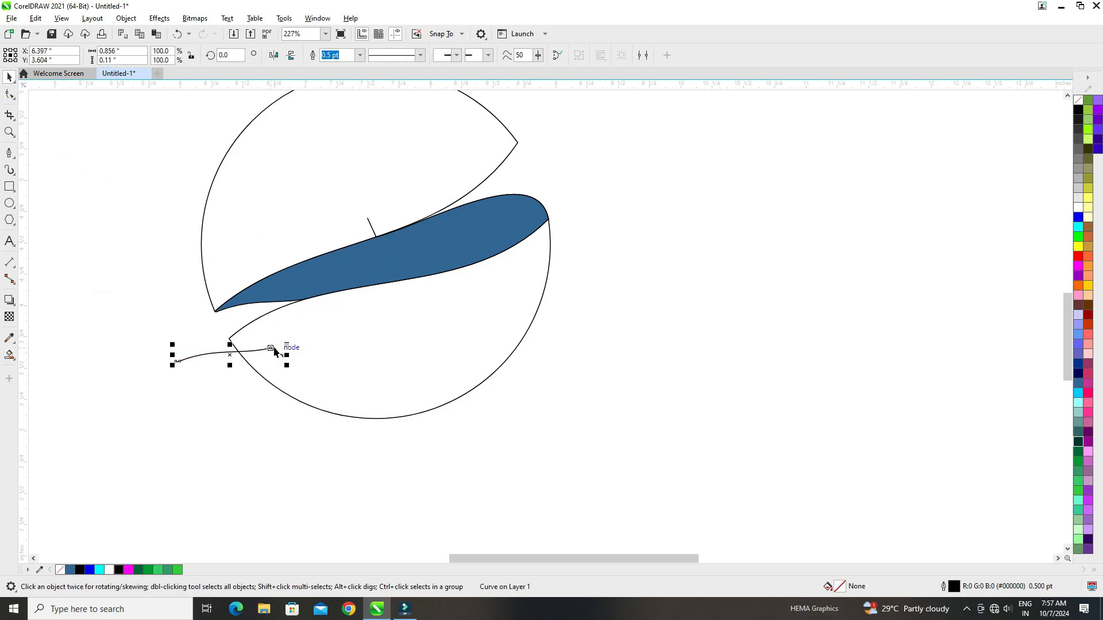
pyautogui.press('Delete')
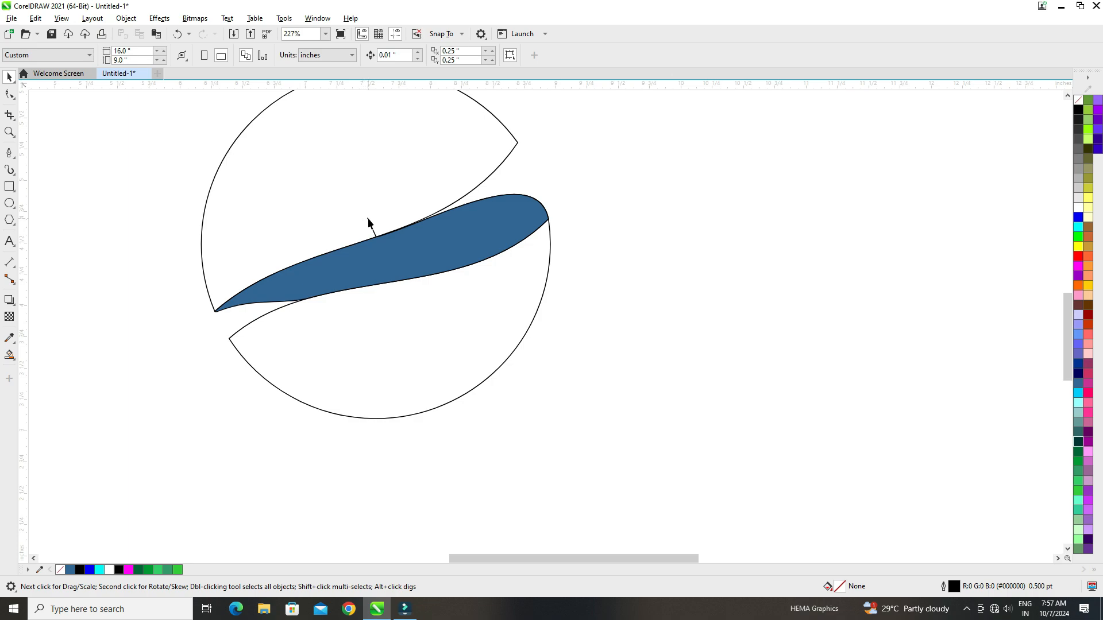
pyautogui.click(368, 218)
pyautogui.press('Delete')
pyautogui.scroll(-2, 308, 295)
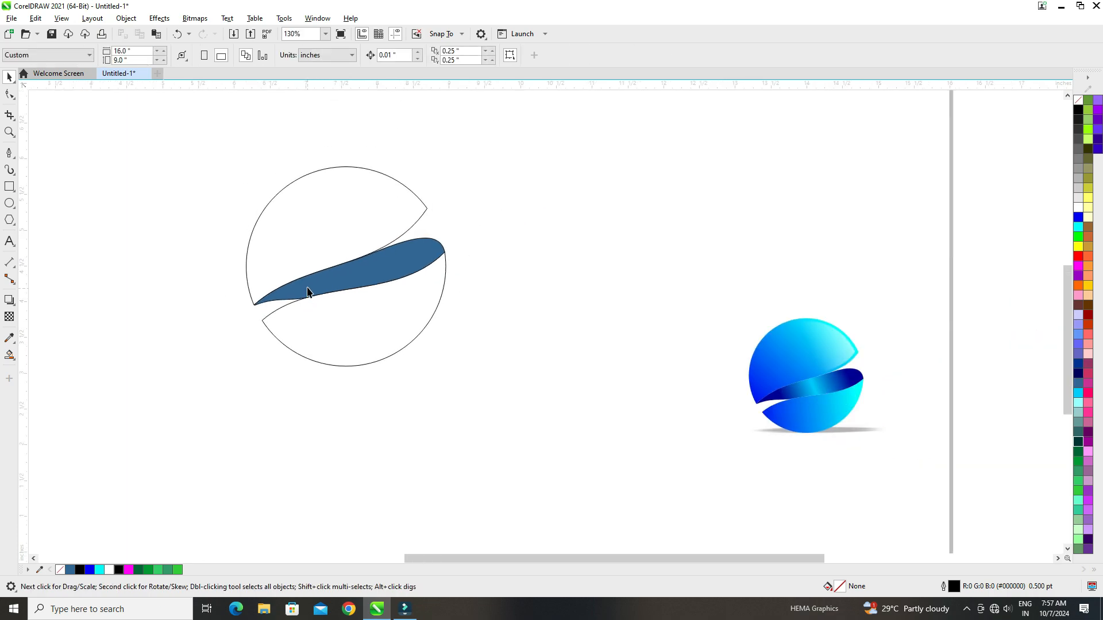
# Break the split circle's curve apart into separate upper and lower pieces
pyautogui.scroll(1, 330, 280)
pyautogui.scroll(1, 313, 212)
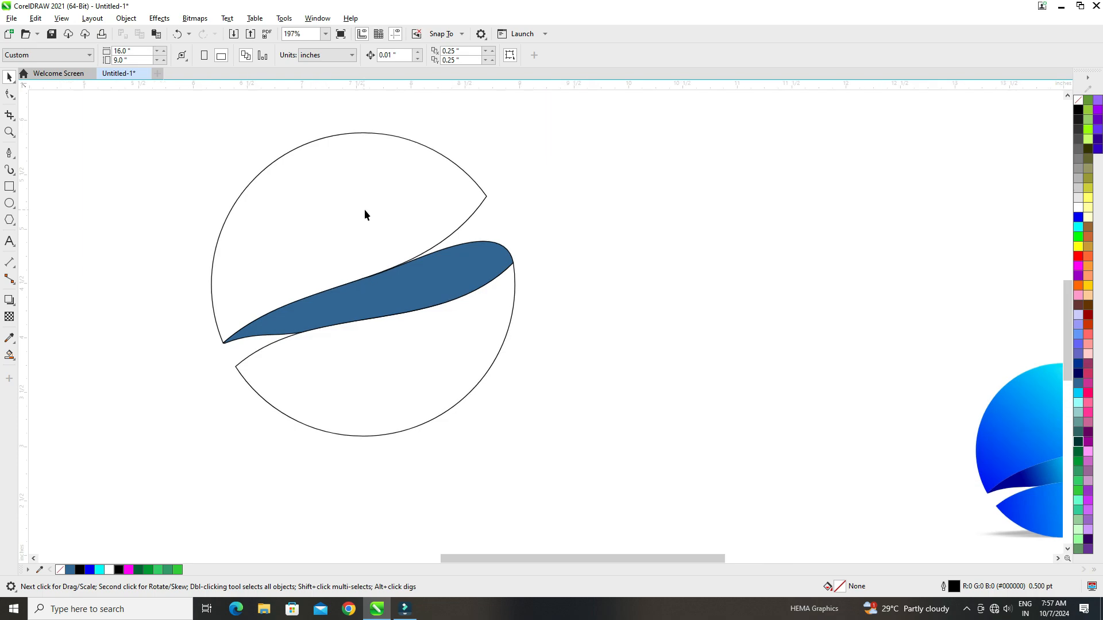
pyautogui.scroll(1, 359, 206)
pyautogui.scroll(-2, 349, 224)
pyautogui.moveTo(350, 225); pyautogui.dragTo(352, 182)
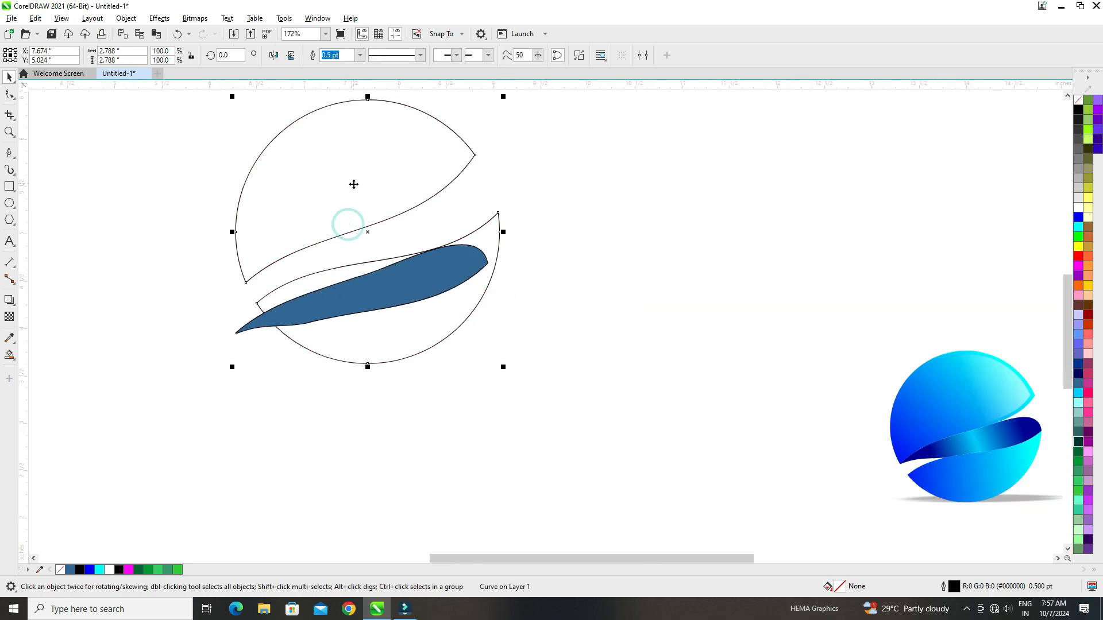
pyautogui.hotkey('ctrl', 'z')
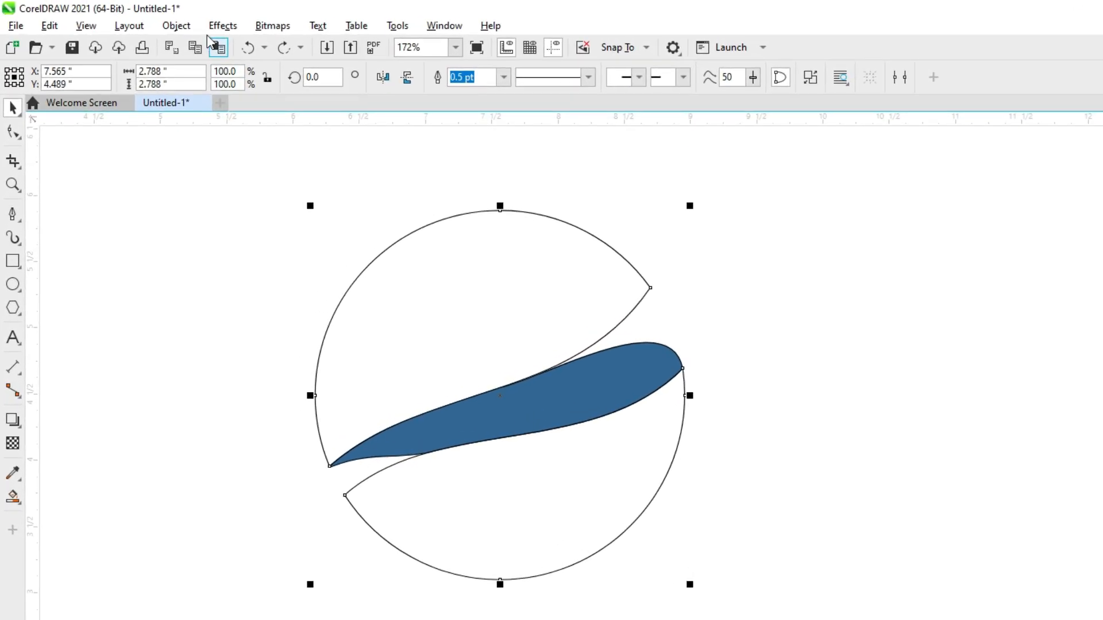
pyautogui.click(176, 25)
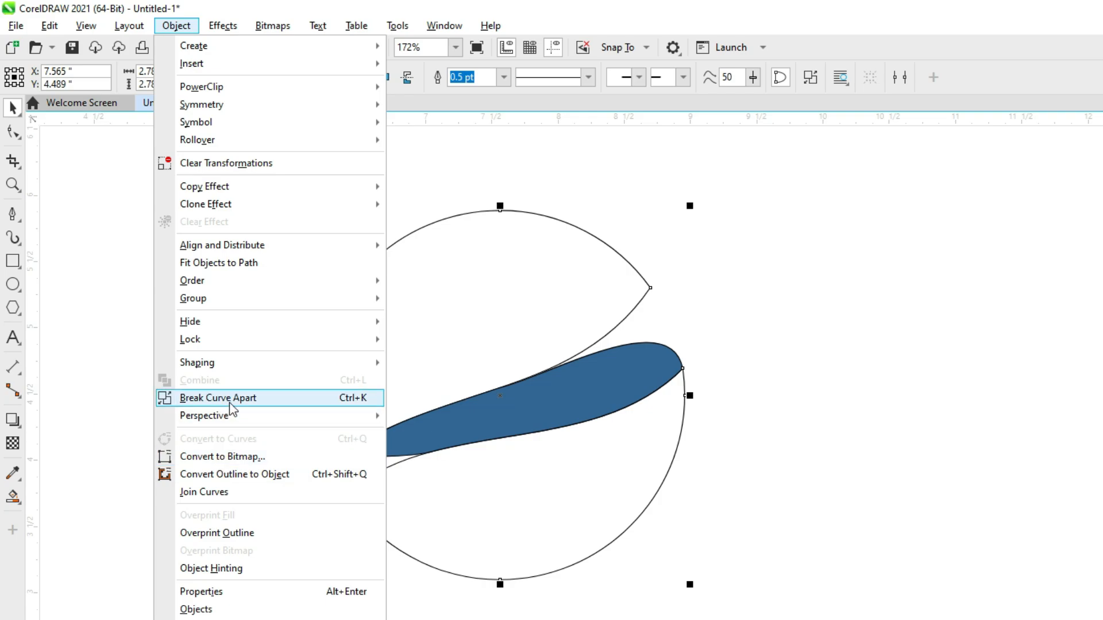
pyautogui.click(321, 397)
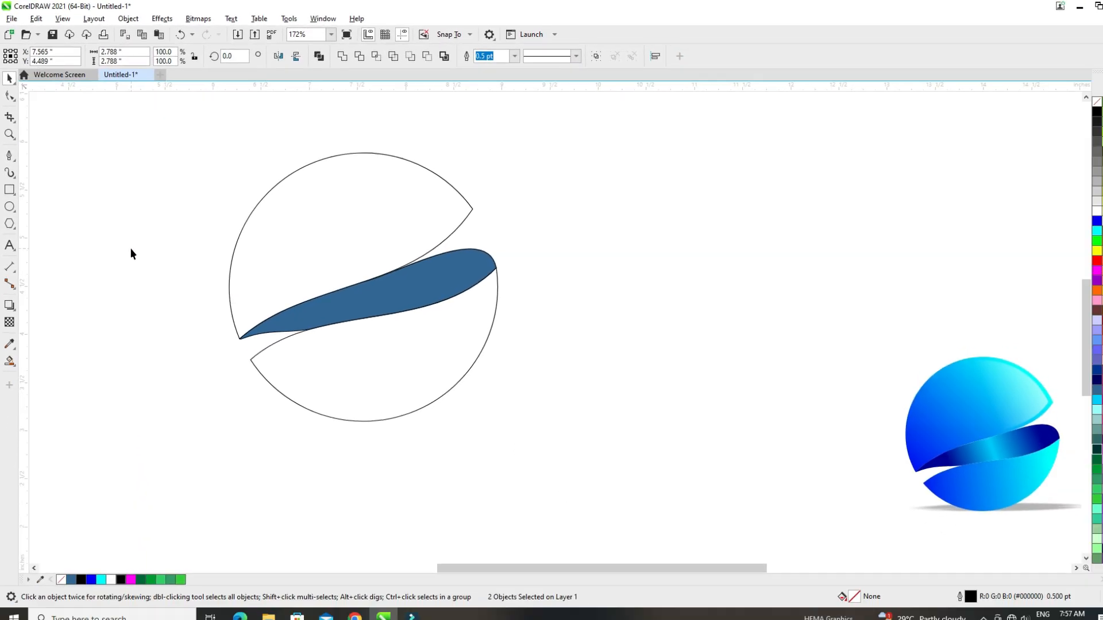
pyautogui.click(432, 372)
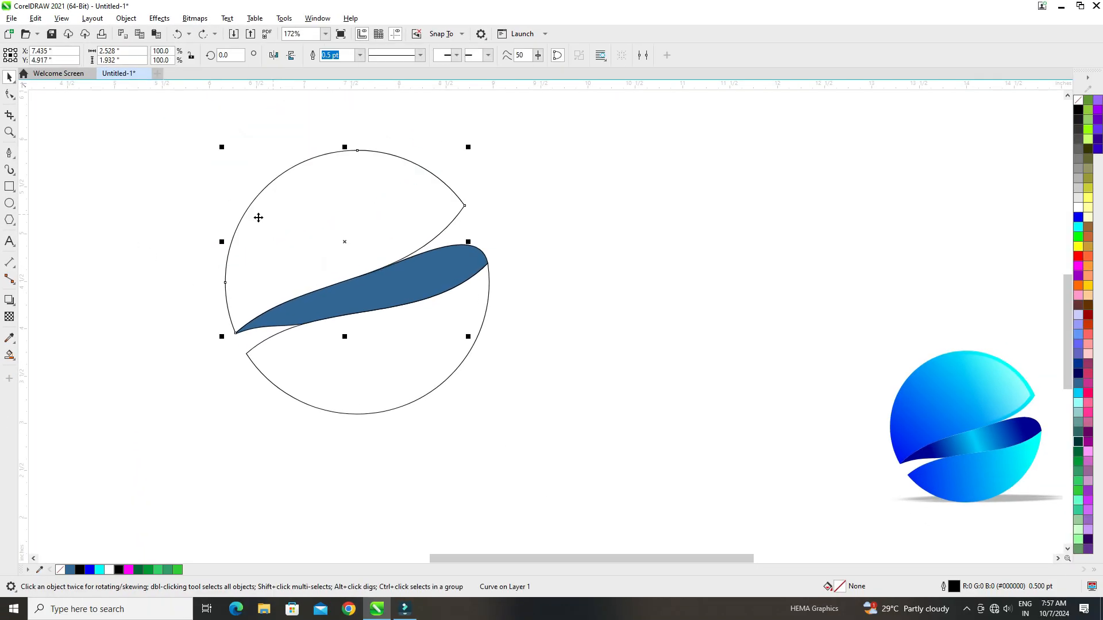
pyautogui.click(258, 217)
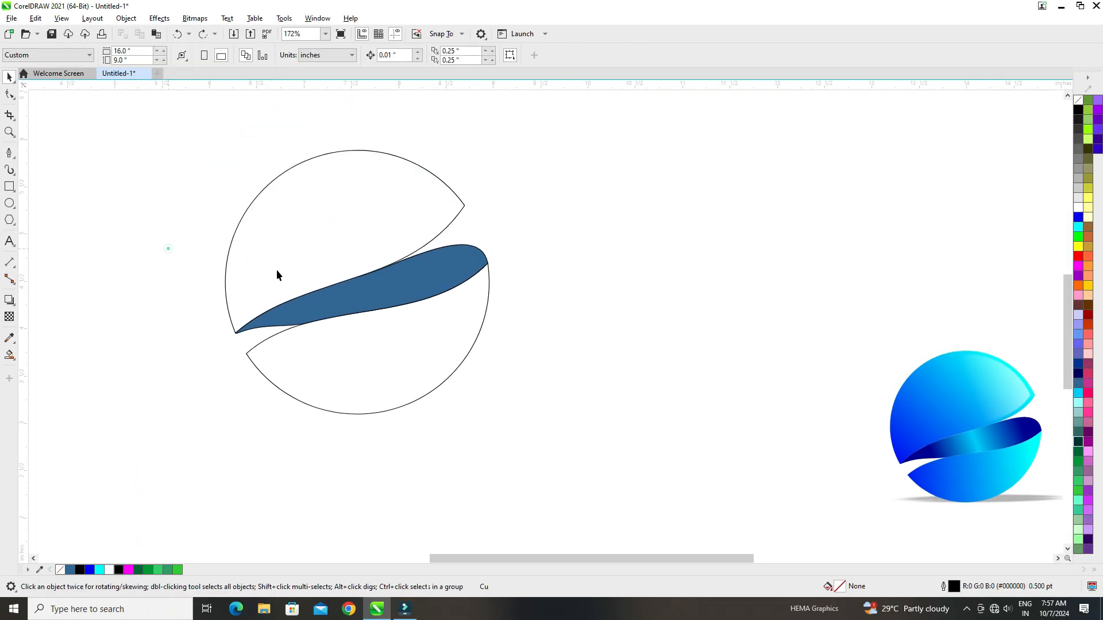
# Apply a linear fountain fill to the band with Interactive Fill, running from its left tip to its right end
pyautogui.click(367, 288)
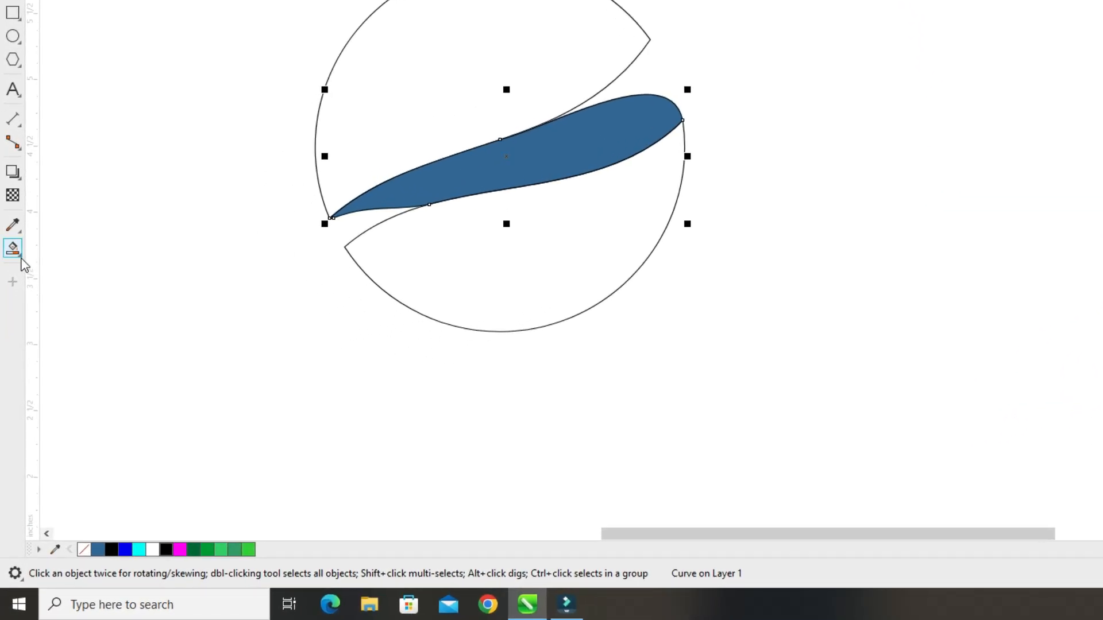
pyautogui.click(21, 261)
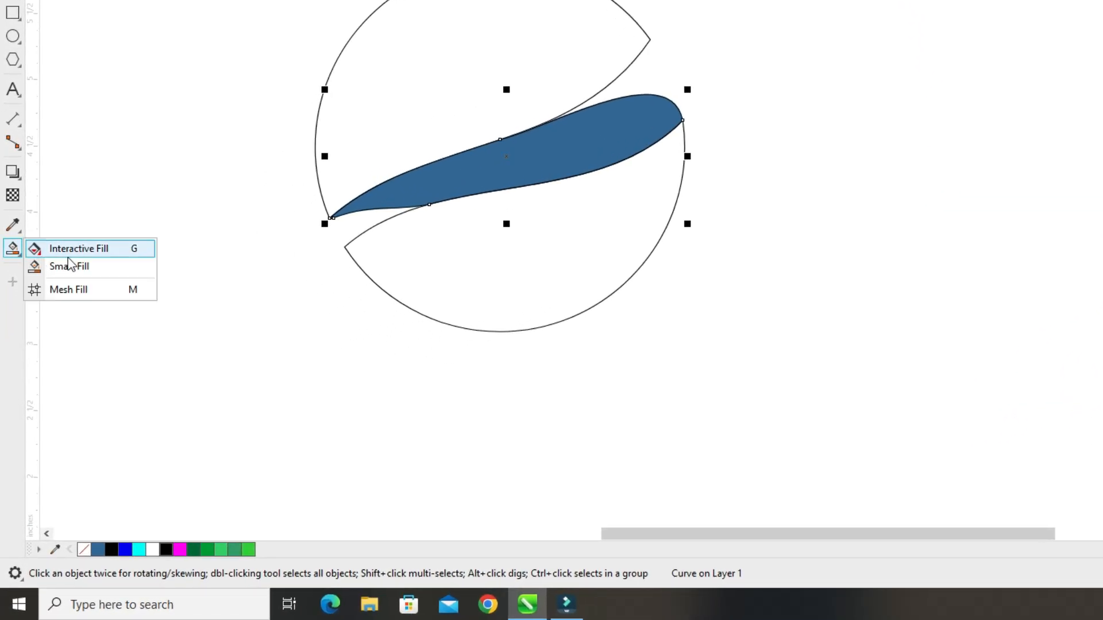
pyautogui.click(79, 252)
pyautogui.moveTo(331, 218); pyautogui.dragTo(682, 120)
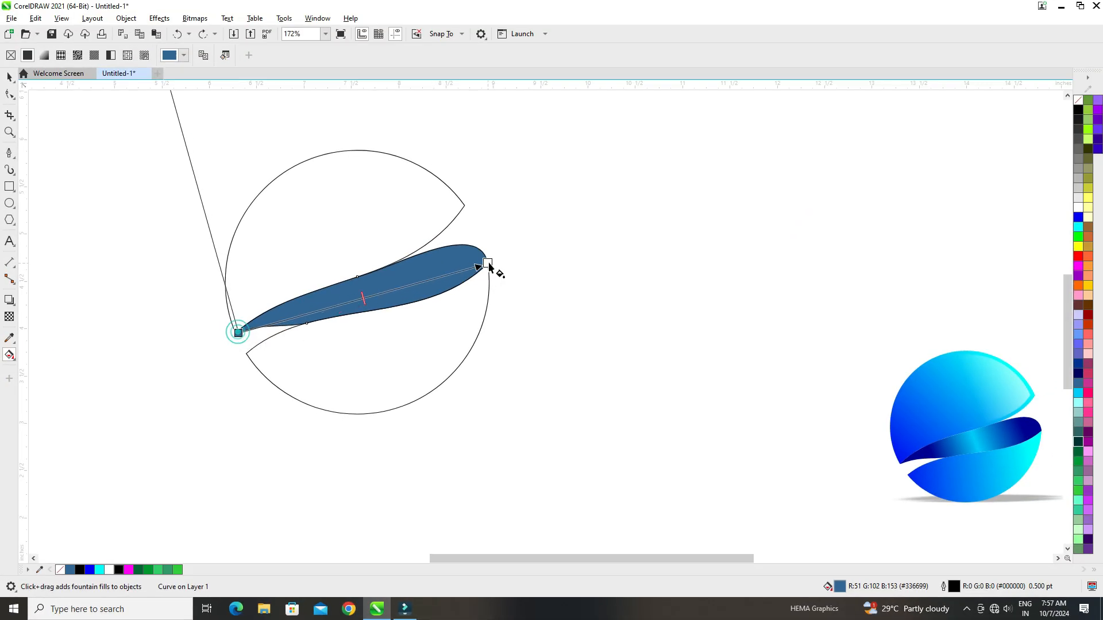
# Colour the band's gradient blue at both ends and add a middle node in cyan, then recolour that node sky blue
pyautogui.moveTo(473, 269); pyautogui.dragTo(474, 267)
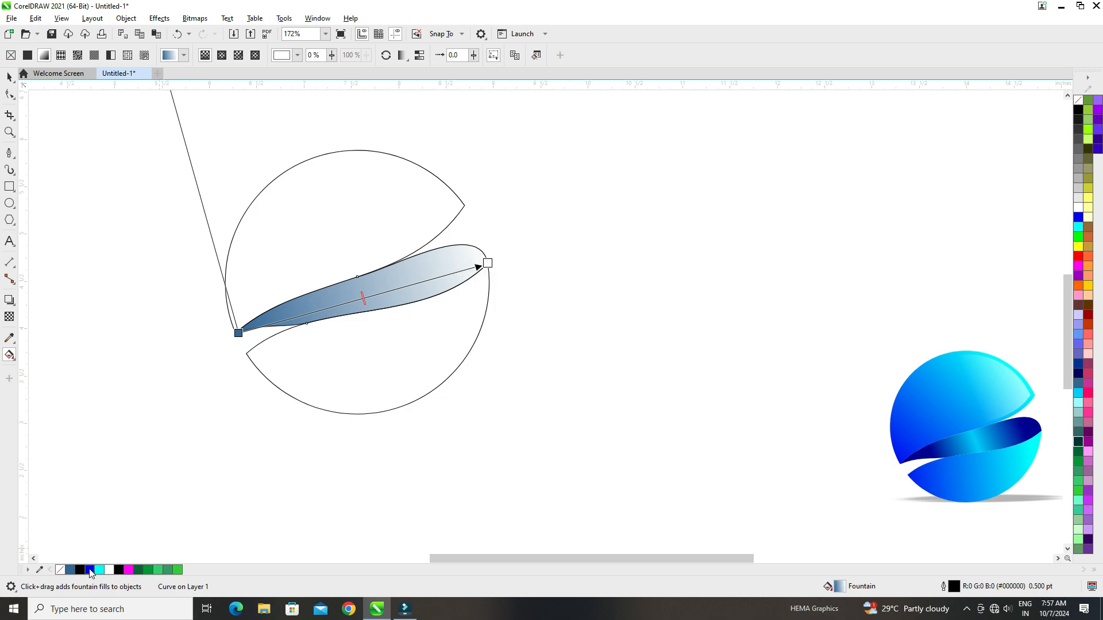
pyautogui.moveTo(232, 360); pyautogui.dragTo(238, 333)
pyautogui.moveTo(89, 569); pyautogui.dragTo(487, 264)
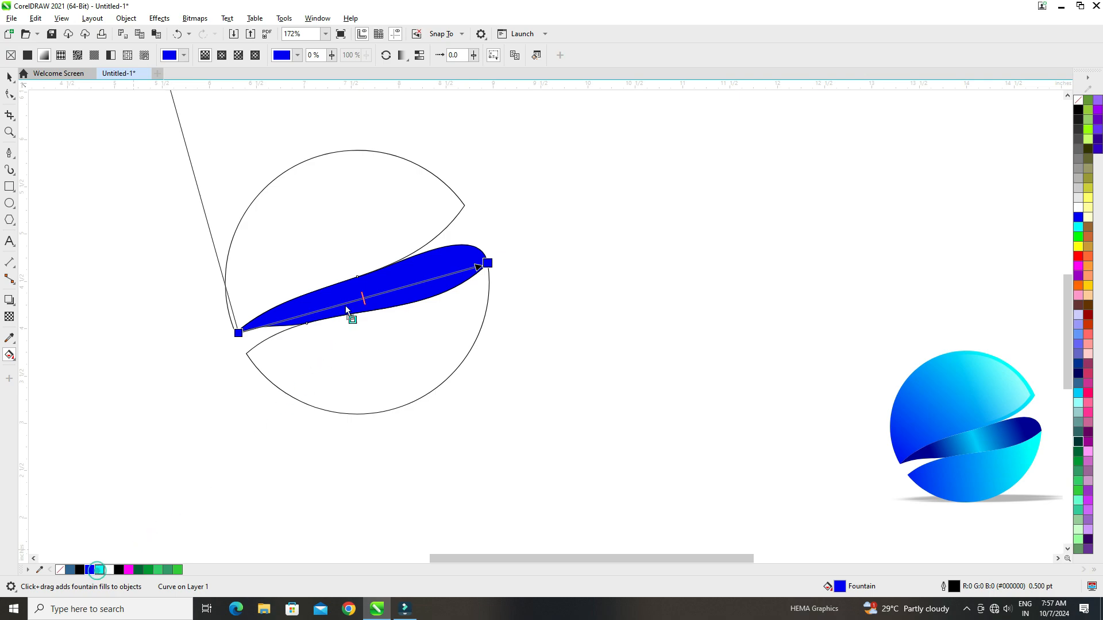
pyautogui.moveTo(346, 310); pyautogui.dragTo(365, 298)
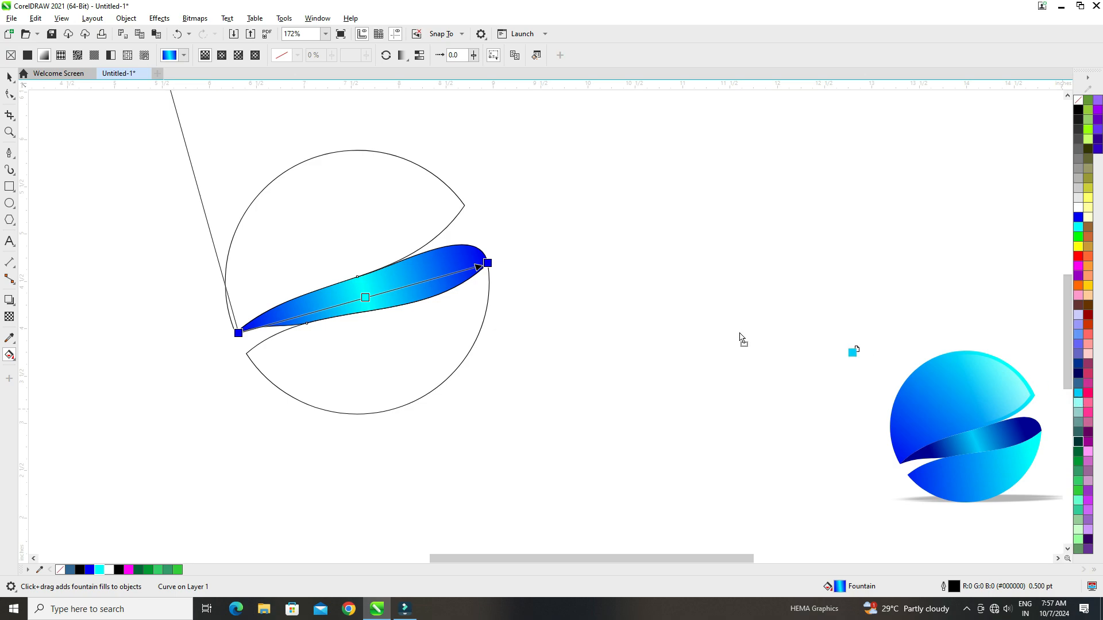
pyautogui.moveTo(740, 337); pyautogui.dragTo(366, 298)
pyautogui.scroll(1, 366, 297)
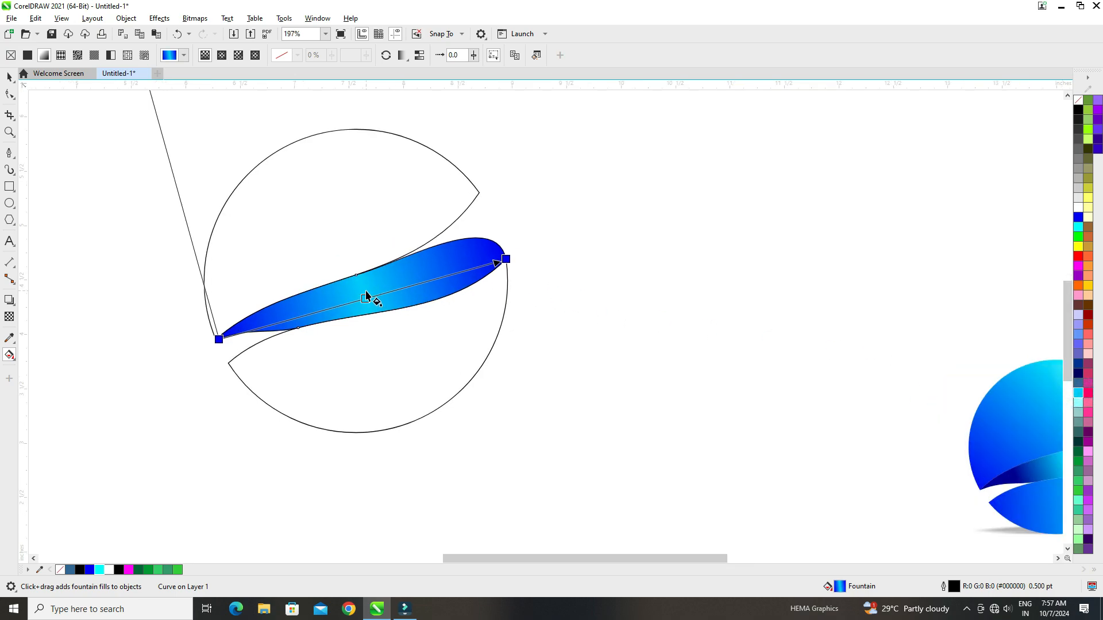
# Darken the end nodes at both tips of the band's gradient by tinting them with dark navy
pyautogui.scroll(1, 365, 297)
pyautogui.click(196, 346)
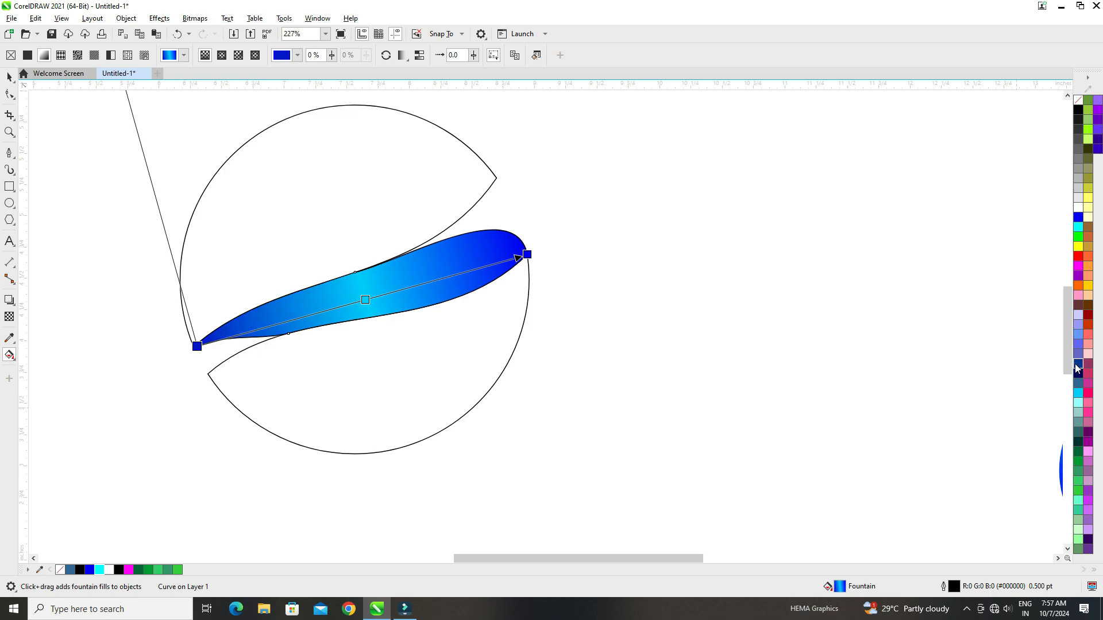
pyautogui.click(527, 255)
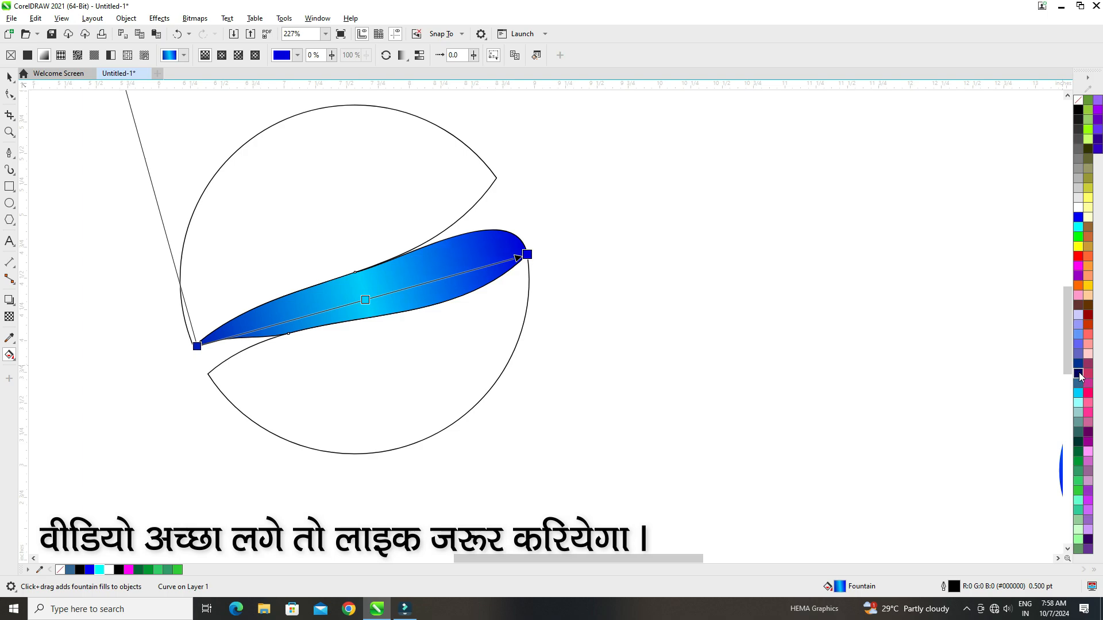
pyautogui.moveTo(1078, 373); pyautogui.dragTo(281, 331)
pyautogui.click(197, 347)
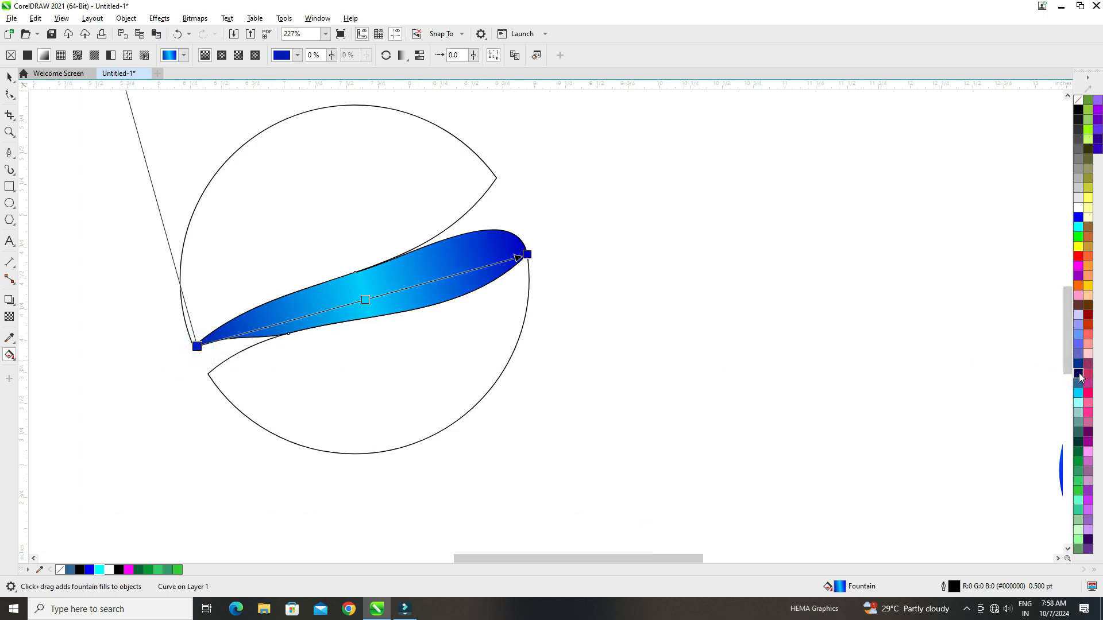
pyautogui.moveTo(1079, 373); pyautogui.dragTo(375, 297)
# Pull both end nodes of the band's gradient inward and tilt the gradient line more steeply across the band
pyautogui.moveTo(197, 345); pyautogui.dragTo(234, 337)
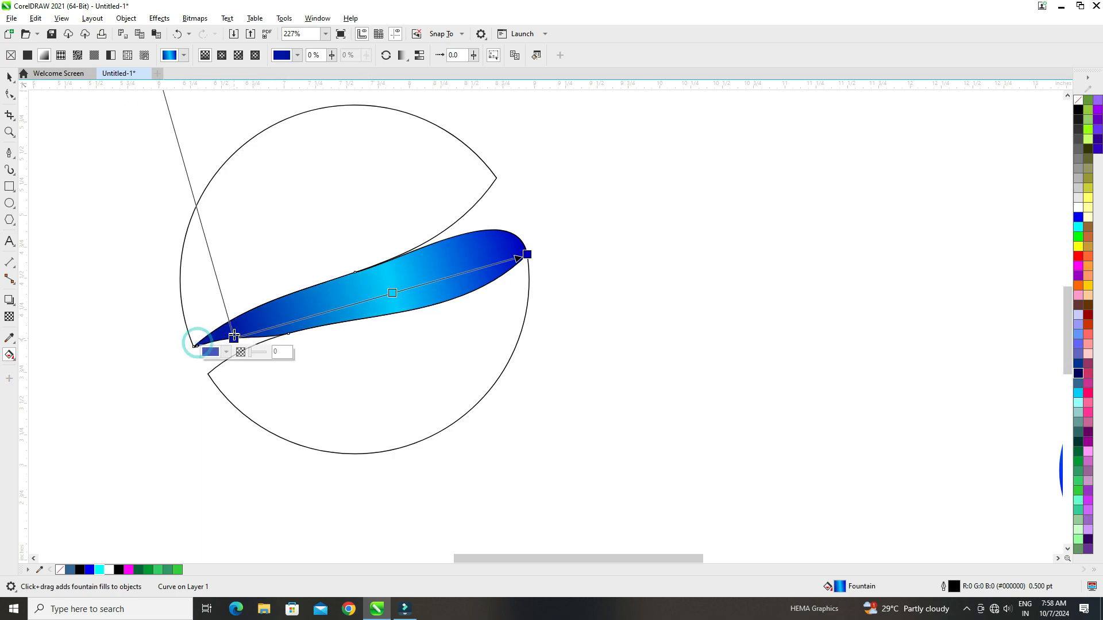
pyautogui.moveTo(527, 254); pyautogui.dragTo(482, 263)
pyautogui.moveTo(234, 338); pyautogui.dragTo(241, 347)
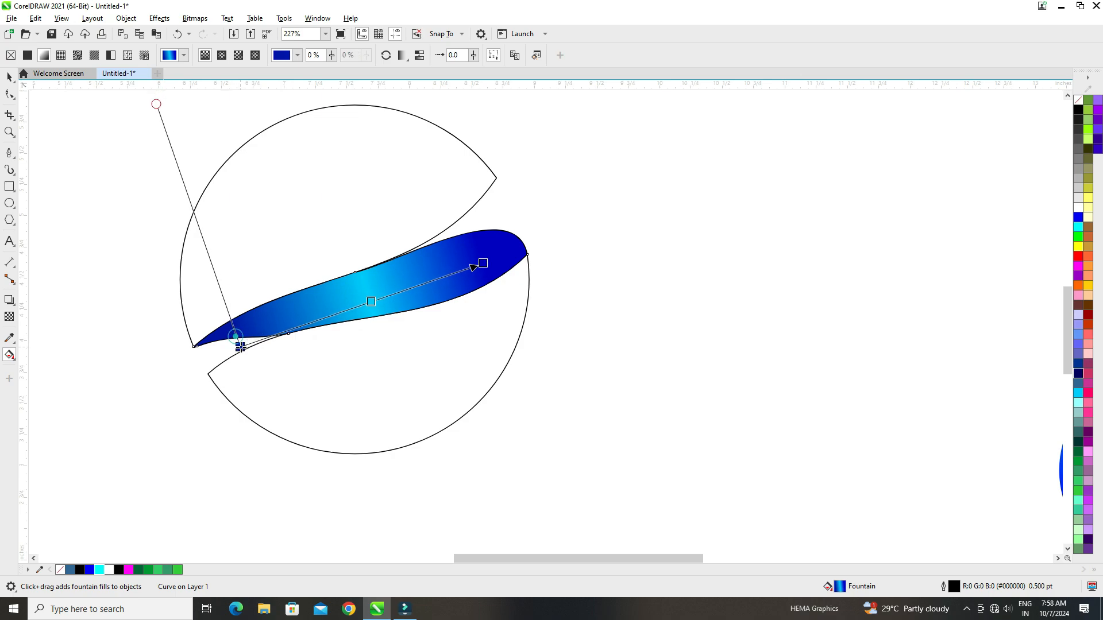
pyautogui.moveTo(483, 261); pyautogui.dragTo(476, 238)
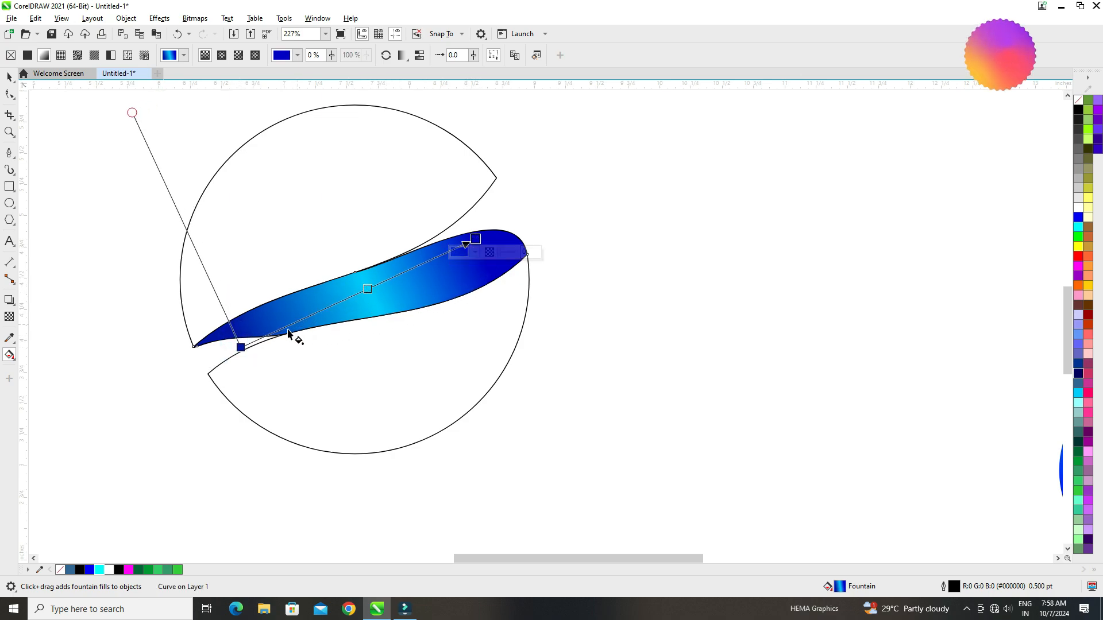
# Fill the upper circle part with a linear gradient from cyan near its right tip to blue just outside its lower-left tip
pyautogui.click(299, 225)
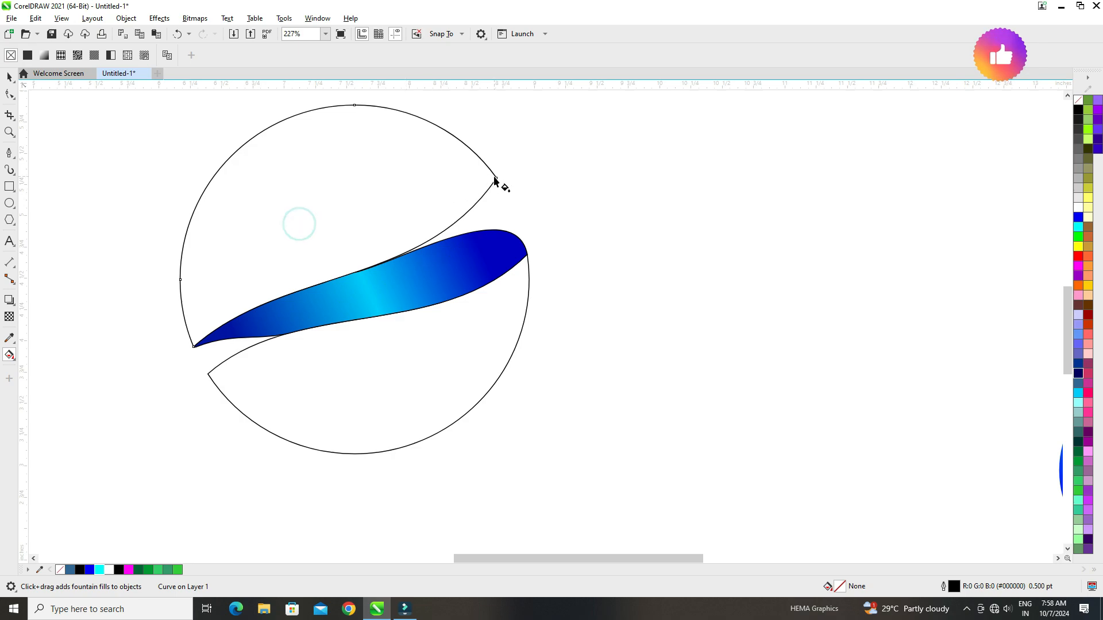
pyautogui.moveTo(459, 193); pyautogui.dragTo(193, 347)
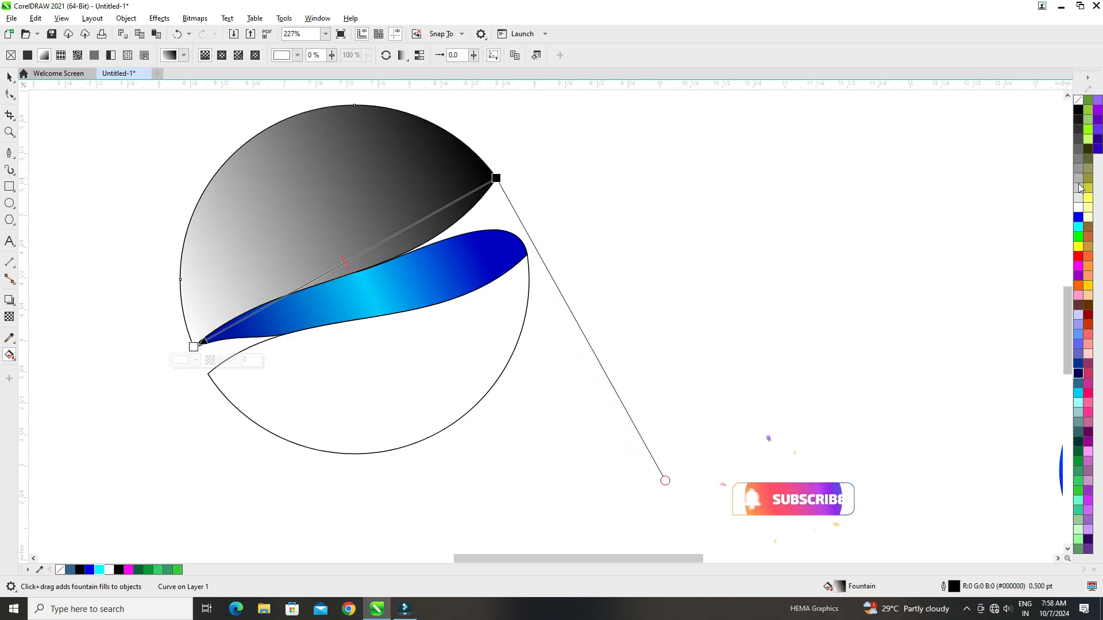
pyautogui.moveTo(89, 569); pyautogui.dragTo(194, 347)
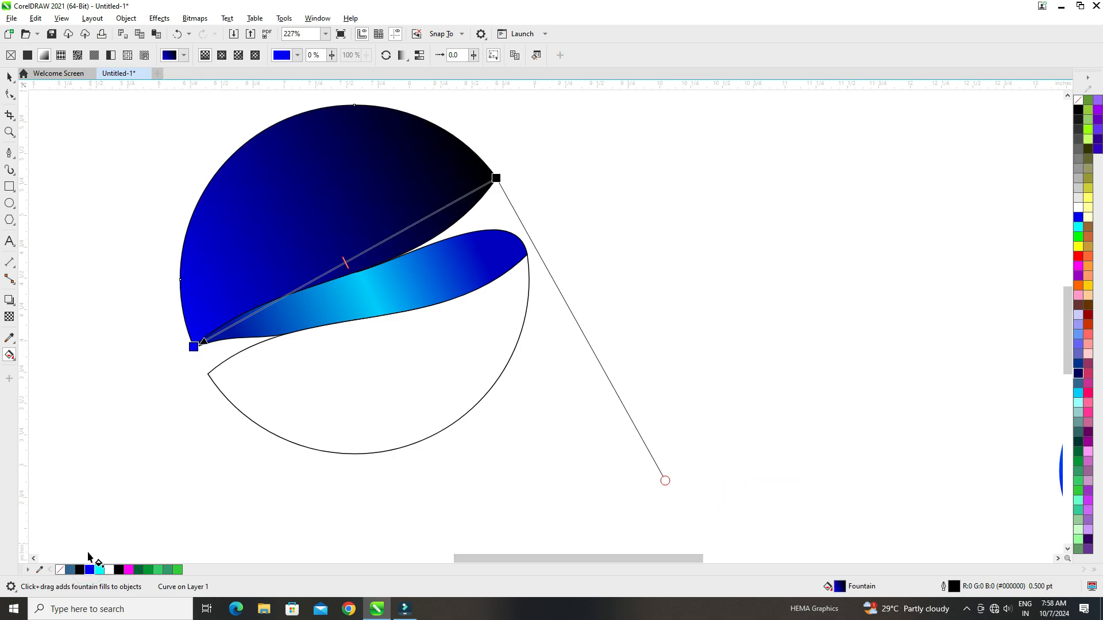
pyautogui.moveTo(260, 410); pyautogui.dragTo(420, 176)
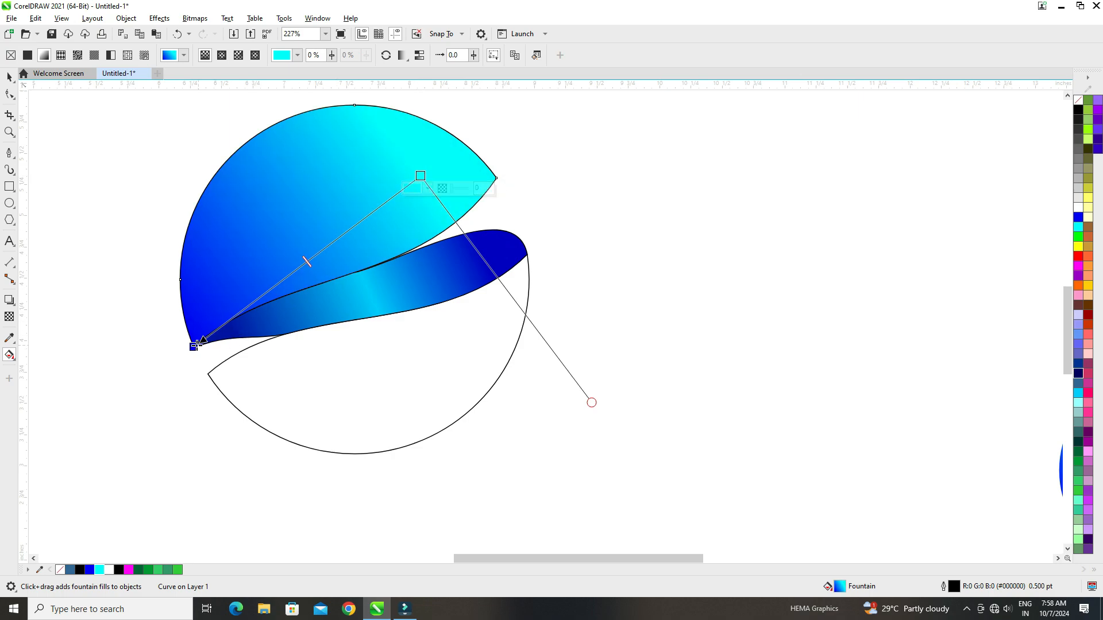
pyautogui.moveTo(194, 346); pyautogui.dragTo(145, 344)
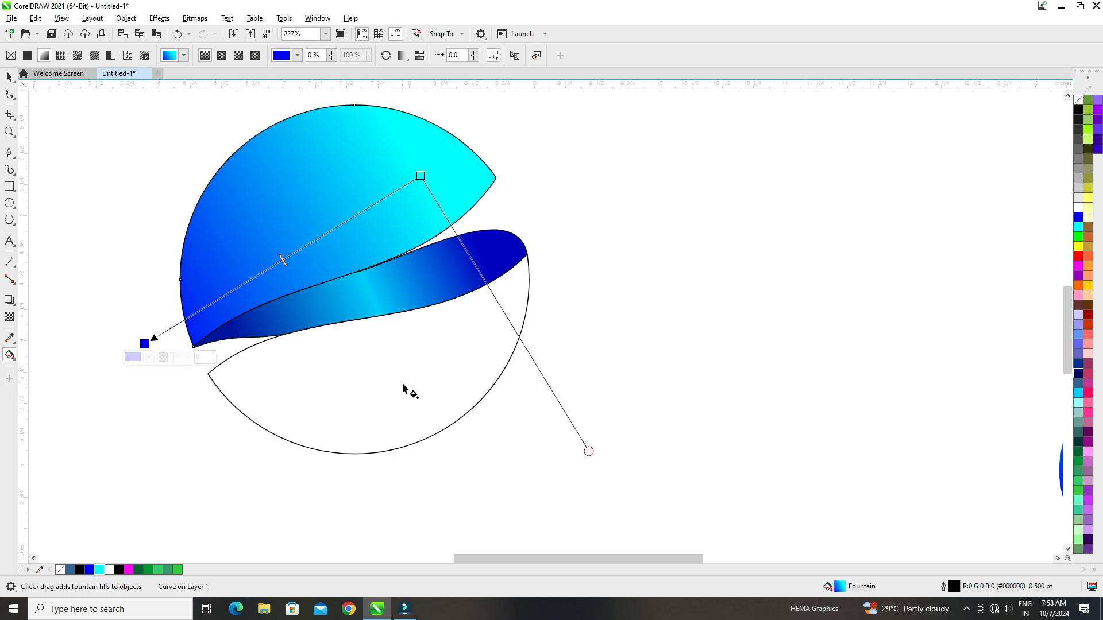
pyautogui.moveTo(421, 176); pyautogui.dragTo(463, 153)
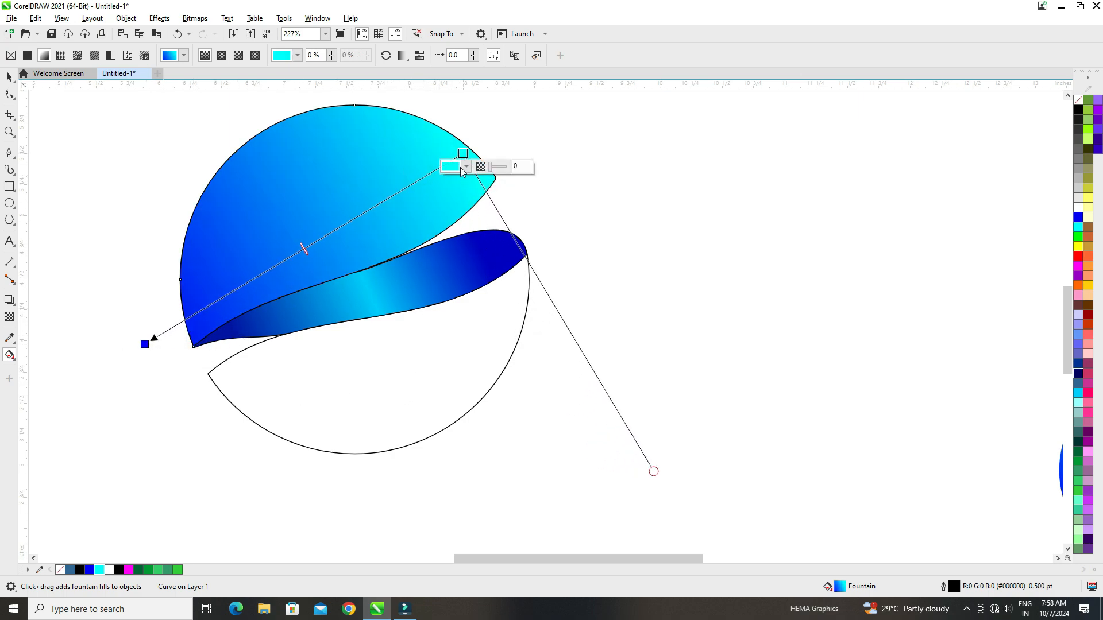
# Repeat the cyan-to-blue gradient fill on the lower circle part, adjust its end nodes slightly, and deselect the part
pyautogui.click(431, 362)
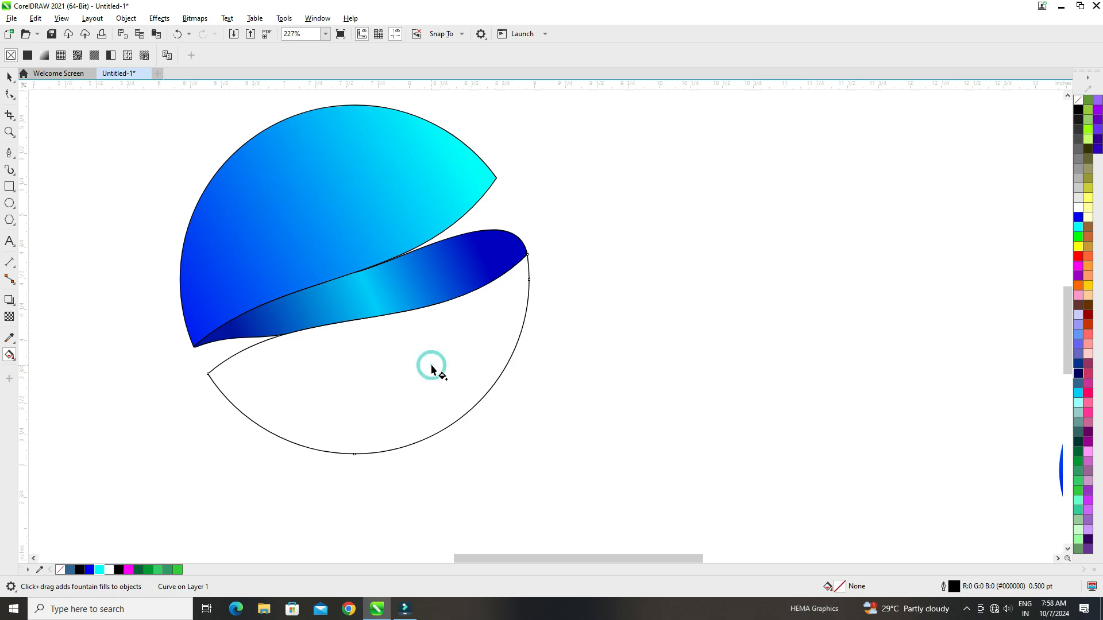
pyautogui.hotkey('ctrl', 'r')
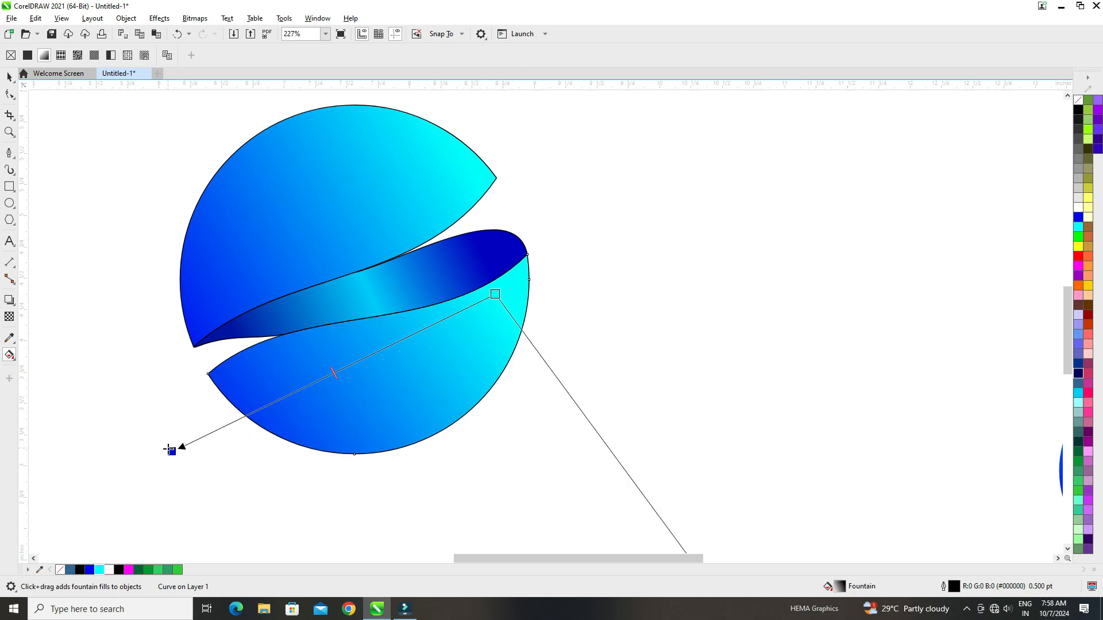
pyautogui.moveTo(170, 449)
pyautogui.mouseDown()
pyautogui.moveTo(101, 445)
pyautogui.moveTo(151, 440)
pyautogui.mouseUp()
pyautogui.moveTo(495, 294); pyautogui.dragTo(503, 305)
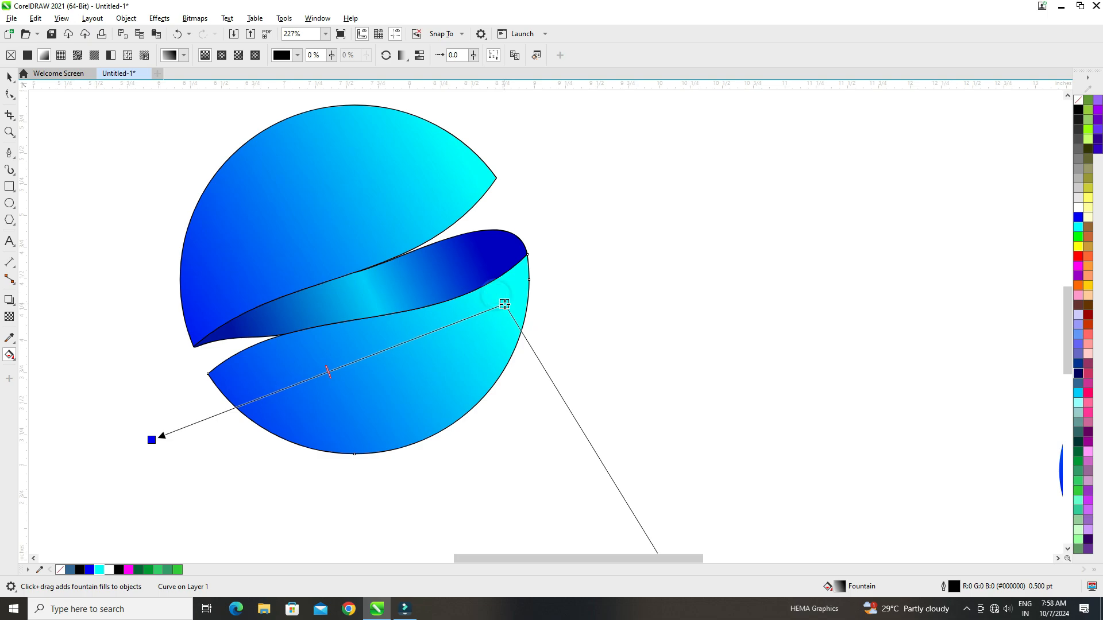
pyautogui.click(10, 76)
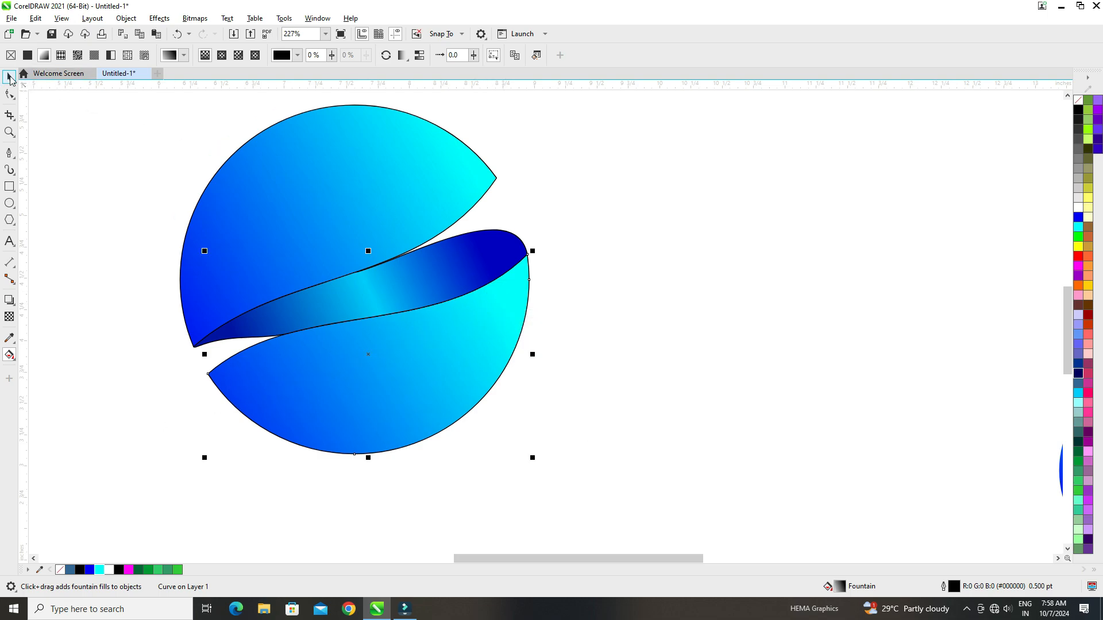
pyautogui.click(104, 188)
# Draw a closed Pen shape about 3.42 by 2.0 inches, its curved lower-left edge crossing the upper circle part and the band
pyautogui.scroll(-2, 356, 214)
pyautogui.scroll(1, 312, 112)
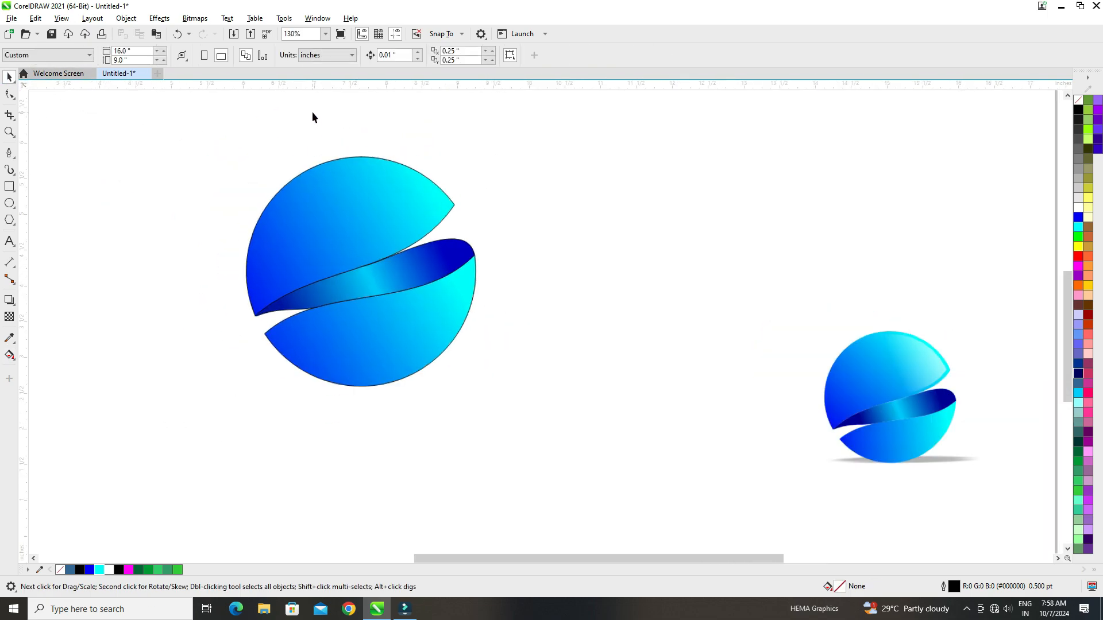
pyautogui.scroll(1, 313, 116)
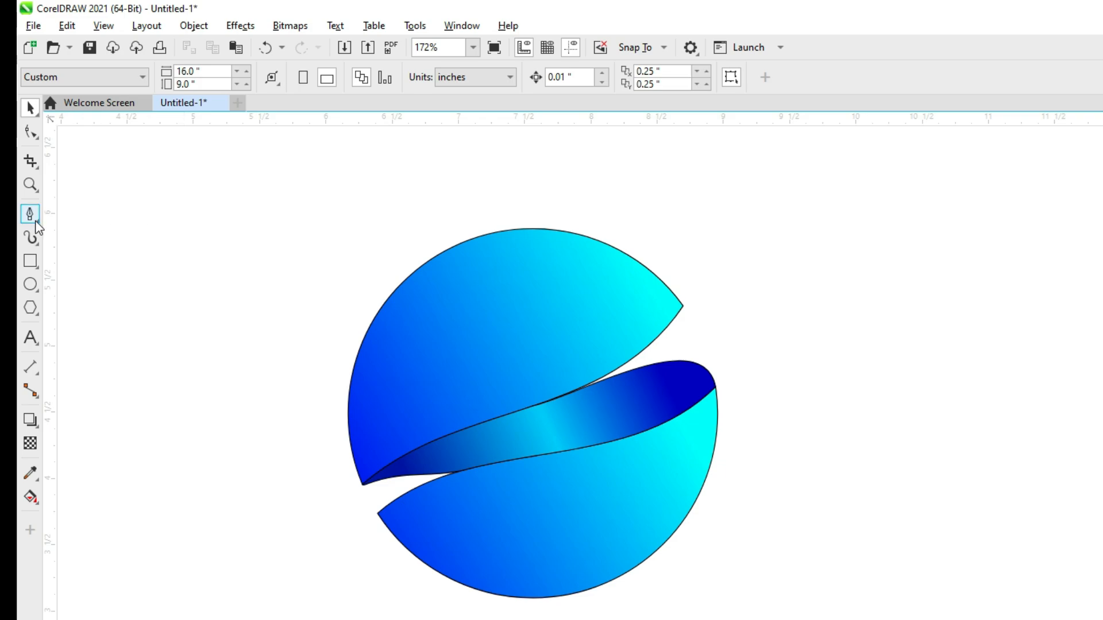
pyautogui.click(37, 221)
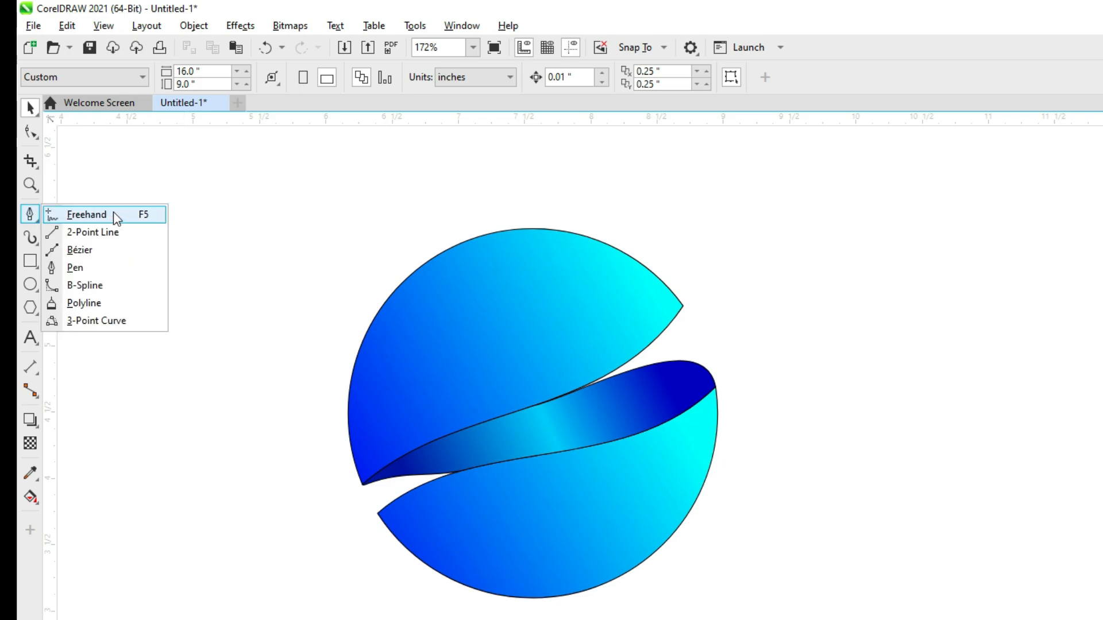
pyautogui.click(80, 268)
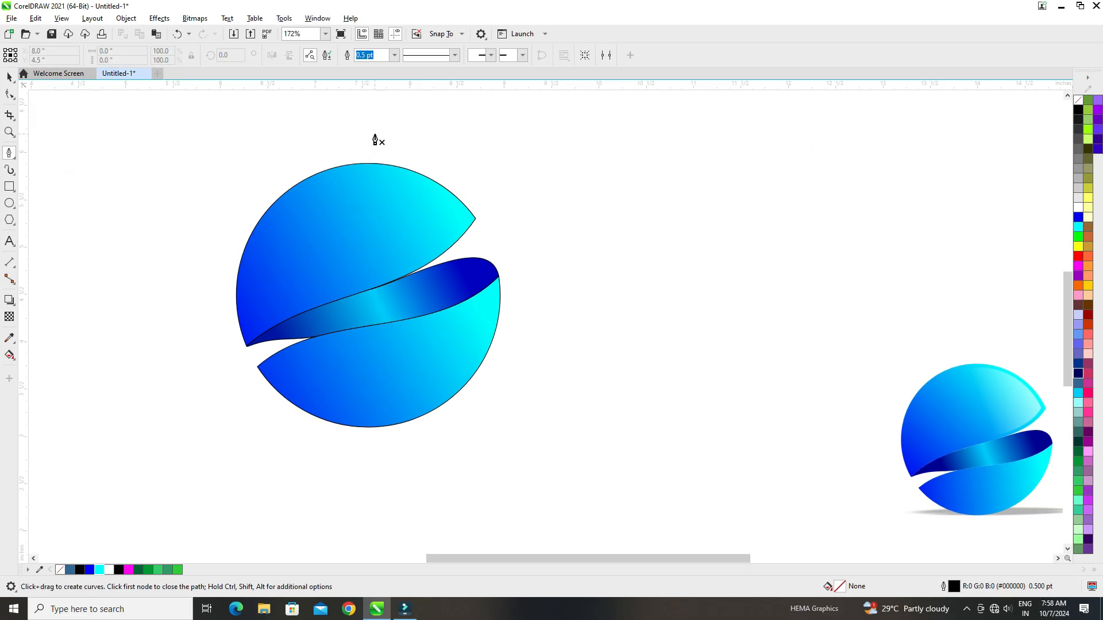
pyautogui.click(366, 125)
pyautogui.click(313, 147)
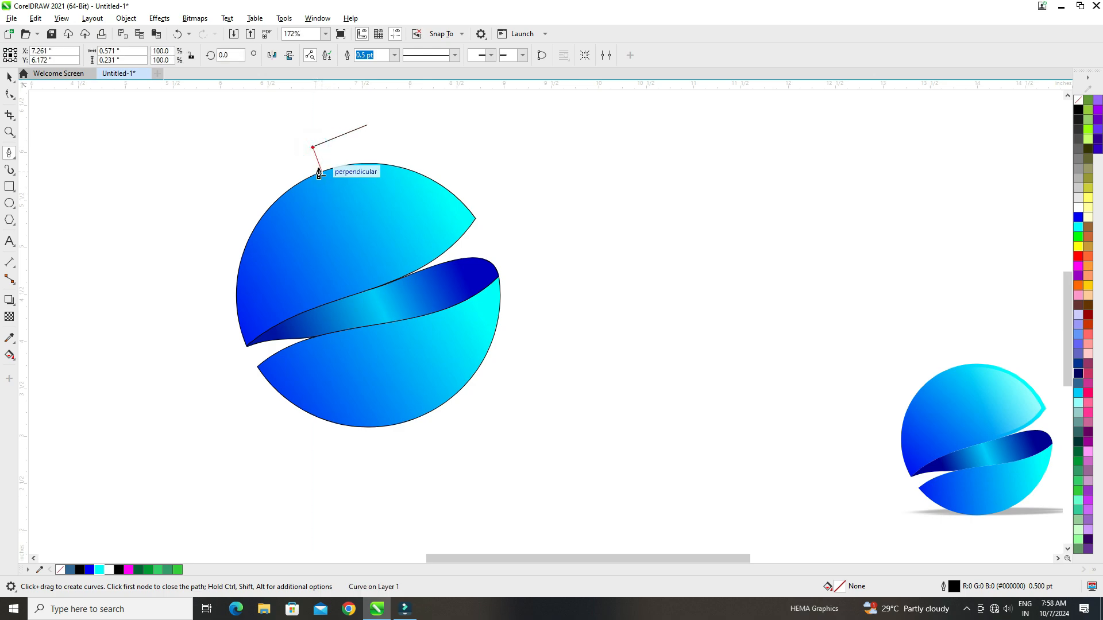
pyautogui.click(315, 164)
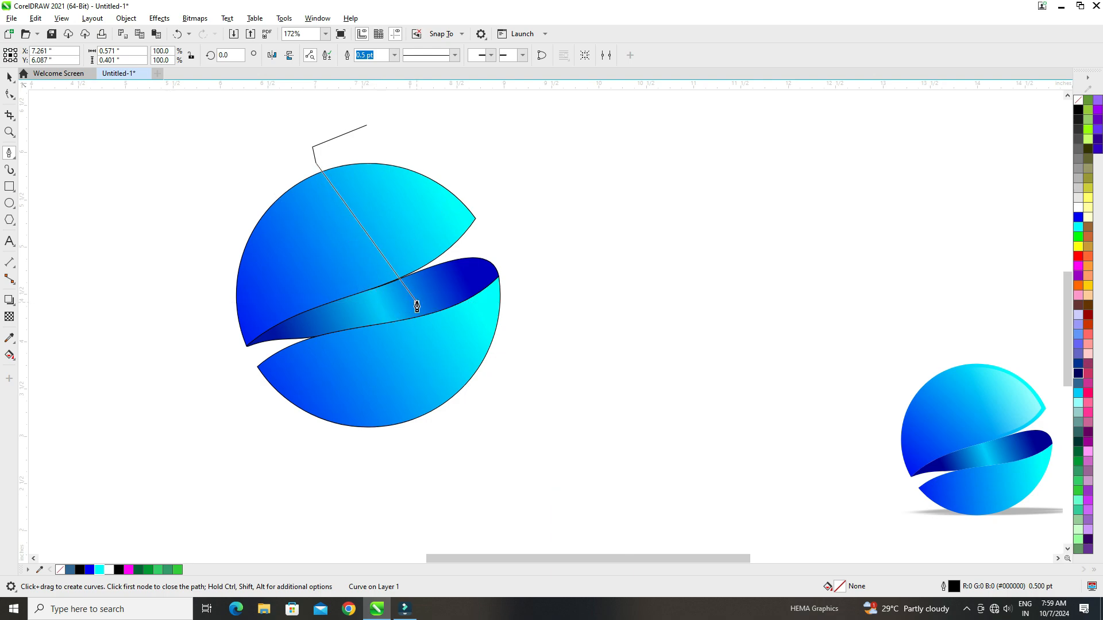
pyautogui.moveTo(416, 302); pyautogui.dragTo(568, 309)
pyautogui.moveTo(563, 322); pyautogui.dragTo(523, 346)
pyautogui.click(635, 239)
pyautogui.click(544, 132)
pyautogui.click(442, 123)
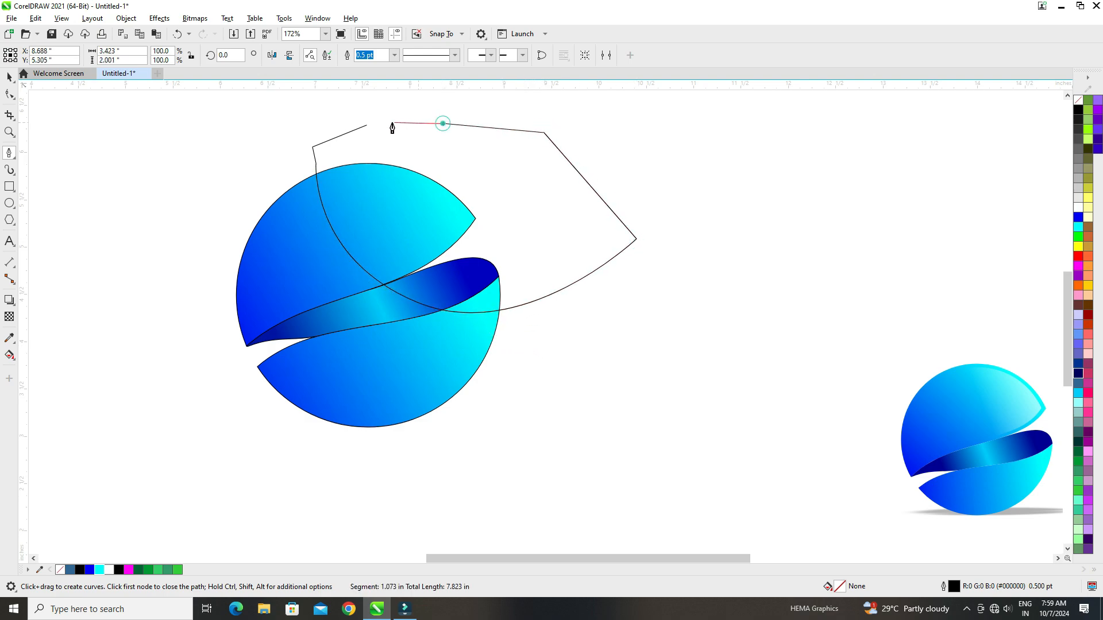
pyautogui.click(367, 125)
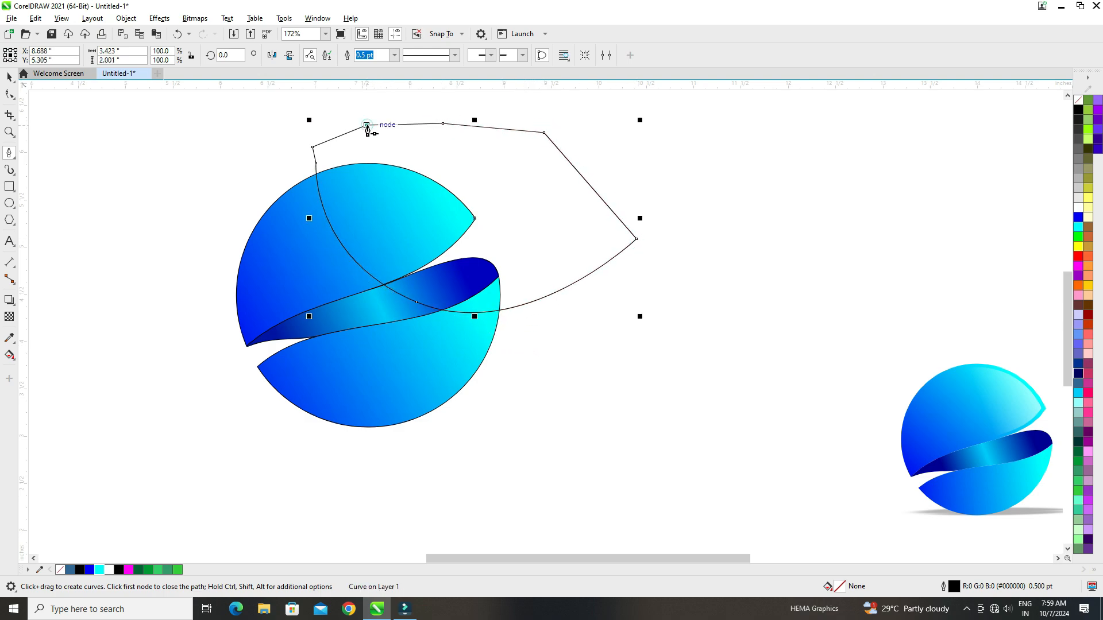
pyautogui.click(8, 79)
pyautogui.click(105, 150)
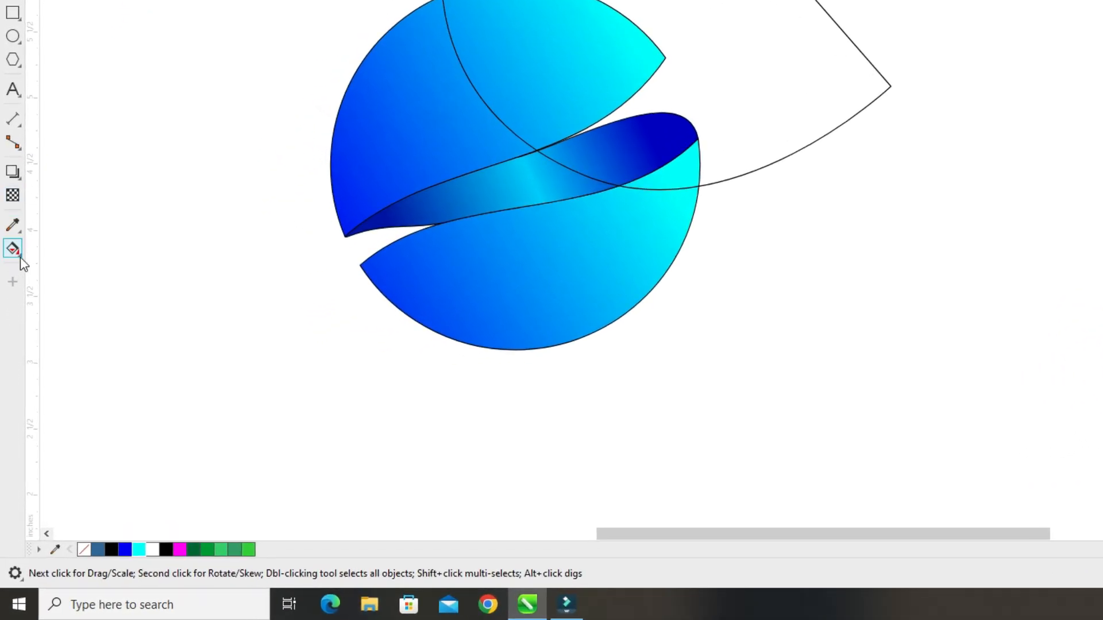
# Use Smart Fill to create a solid blue piece where the Pen shape overlaps the upper circle part
pyautogui.click(20, 258)
pyautogui.click(76, 266)
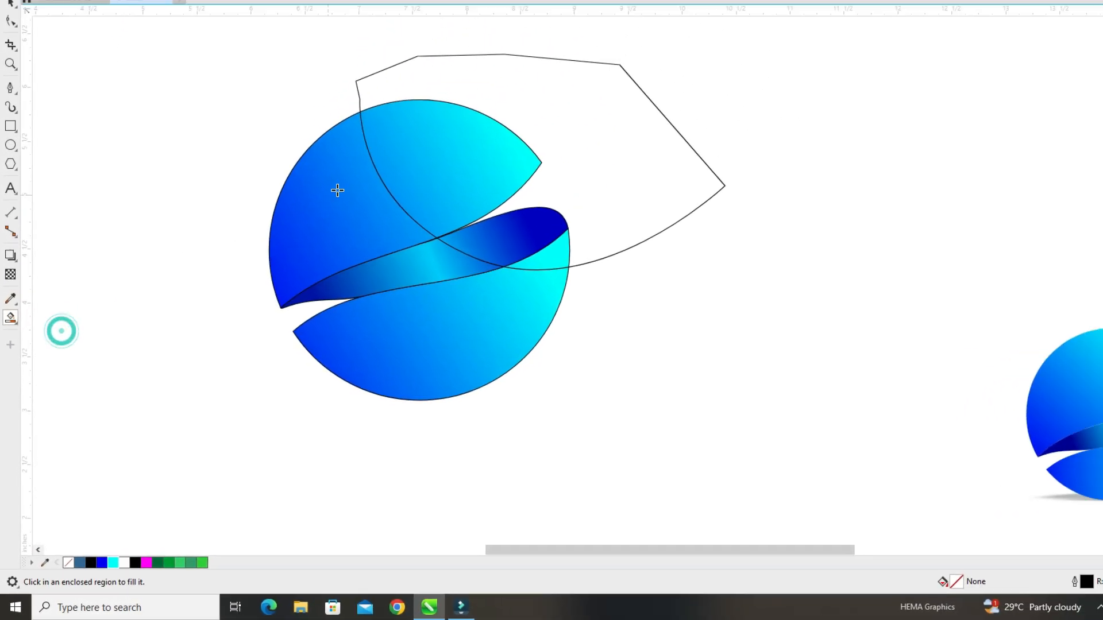
pyautogui.click(491, 16)
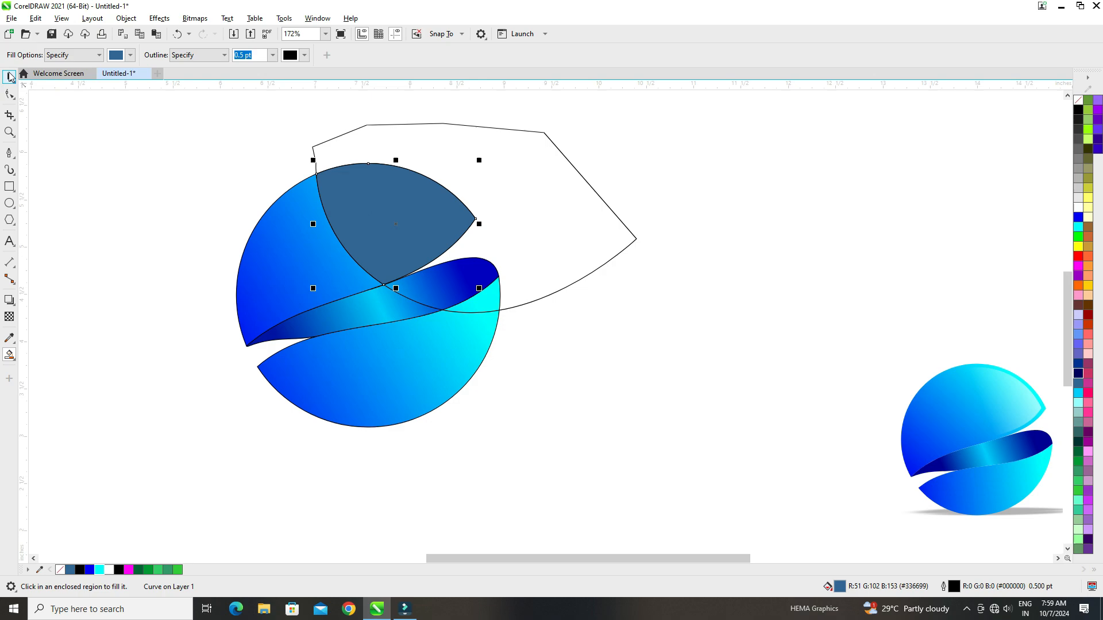
# Move the Pen outline away from the sphere and delete it, keeping the filled overlap piece
pyautogui.click(9, 76)
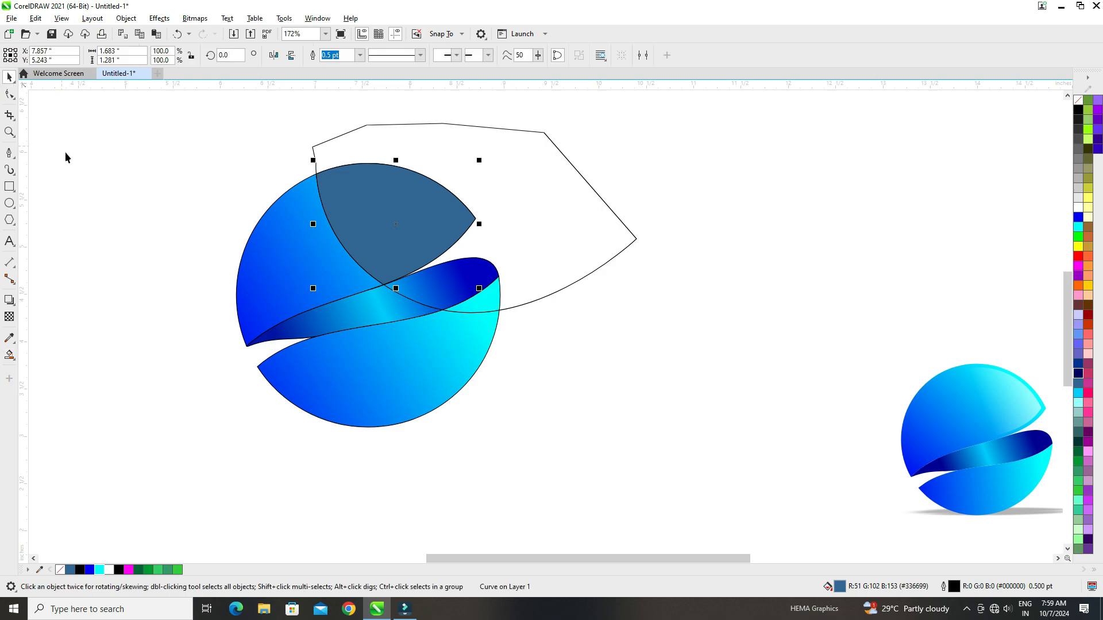
pyautogui.click(66, 154)
pyautogui.moveTo(475, 183); pyautogui.dragTo(668, 184)
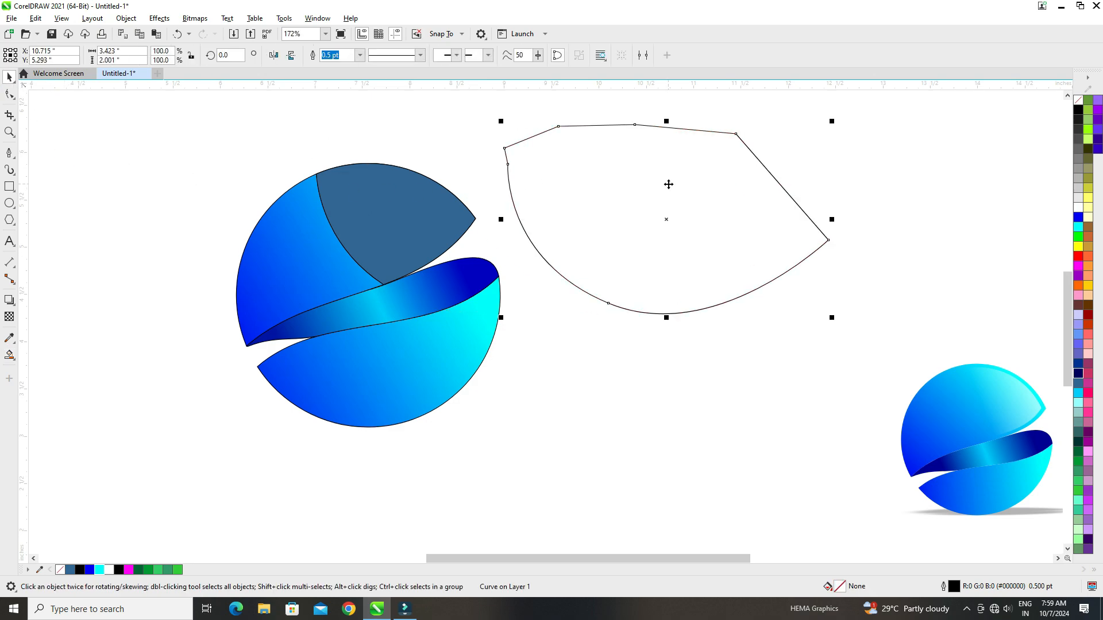
pyautogui.press('Delete')
# Scale the filled overlap piece to 93% about its centre, leaving a thin rim of the upper circle part around it
pyautogui.click(406, 220)
pyautogui.scroll(1, 323, 167)
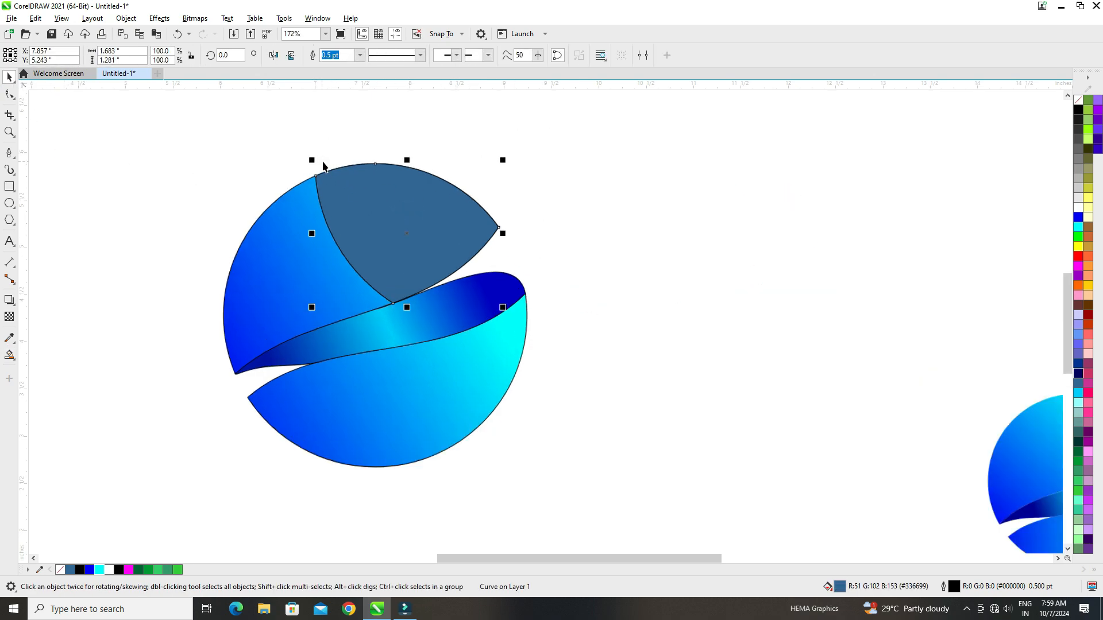
pyautogui.scroll(2, 323, 166)
pyautogui.moveTo(309, 164); pyautogui.dragTo(319, 173)
pyautogui.scroll(-4, 319, 174)
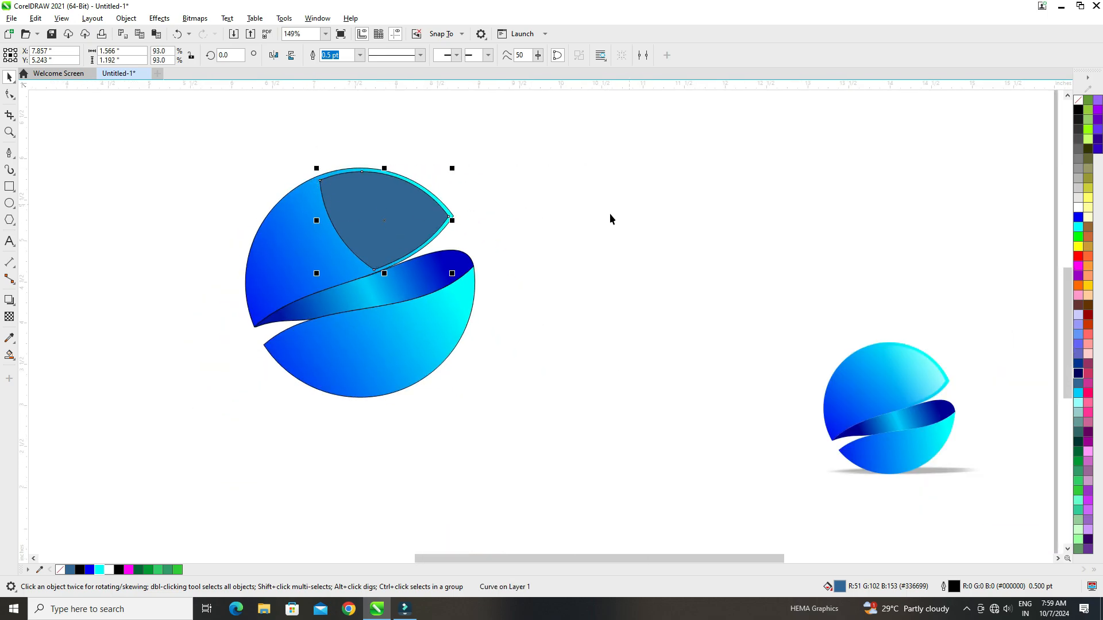
# Fill the inset overlap piece with white and remove the outlines from all four sphere parts
pyautogui.click(109, 569)
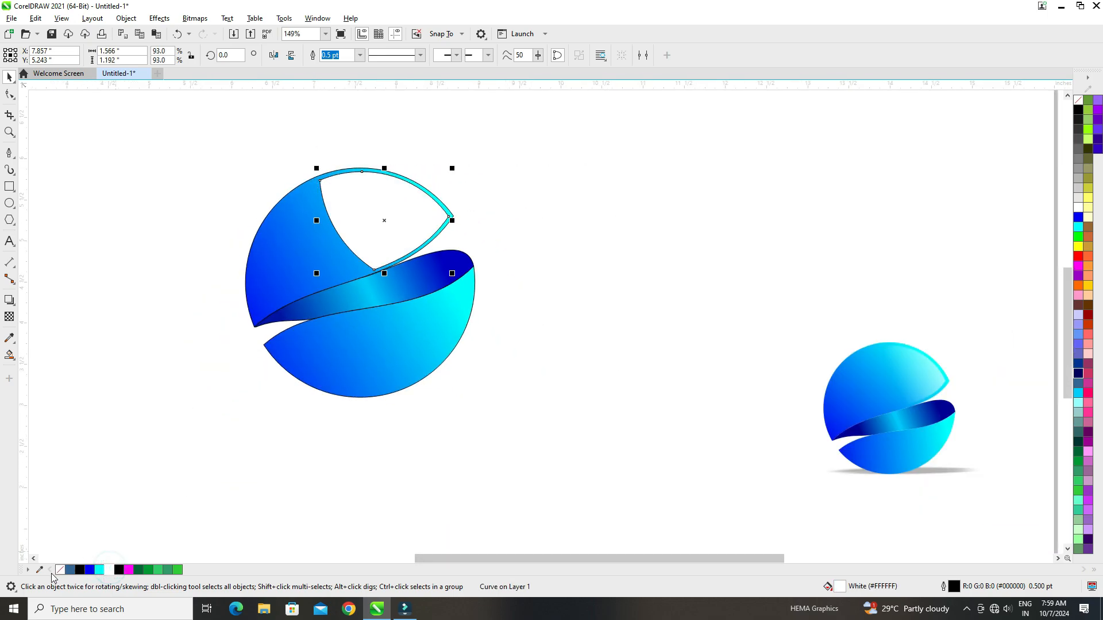
pyautogui.click(184, 244)
pyautogui.moveTo(173, 153); pyautogui.dragTo(564, 460)
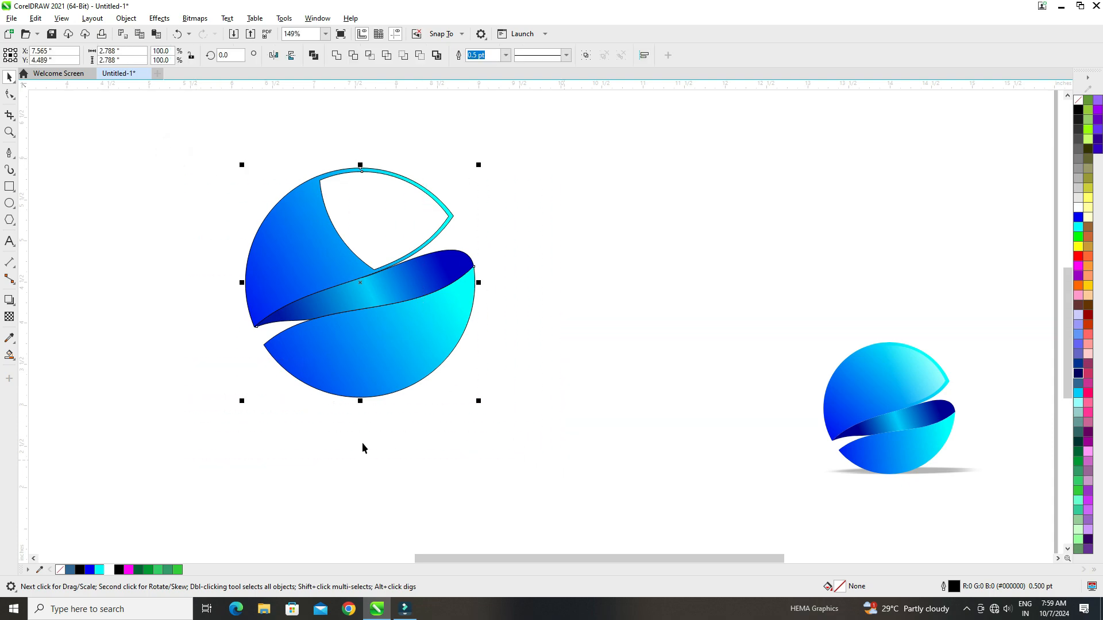
pyautogui.rightClick(63, 570)
pyautogui.click(123, 414)
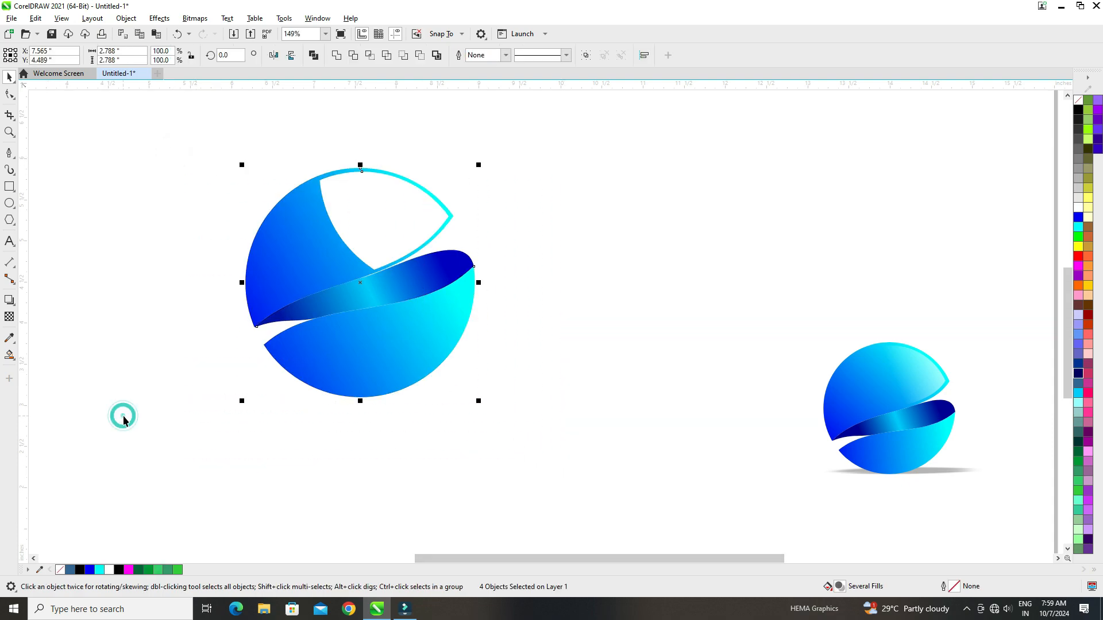
pyautogui.click(176, 262)
# Apply a linear fountain transparency at about -150° to the white inset piece, opaque beyond its right tip and fully transparent near its left-centre
pyautogui.scroll(2, 273, 209)
pyautogui.click(408, 215)
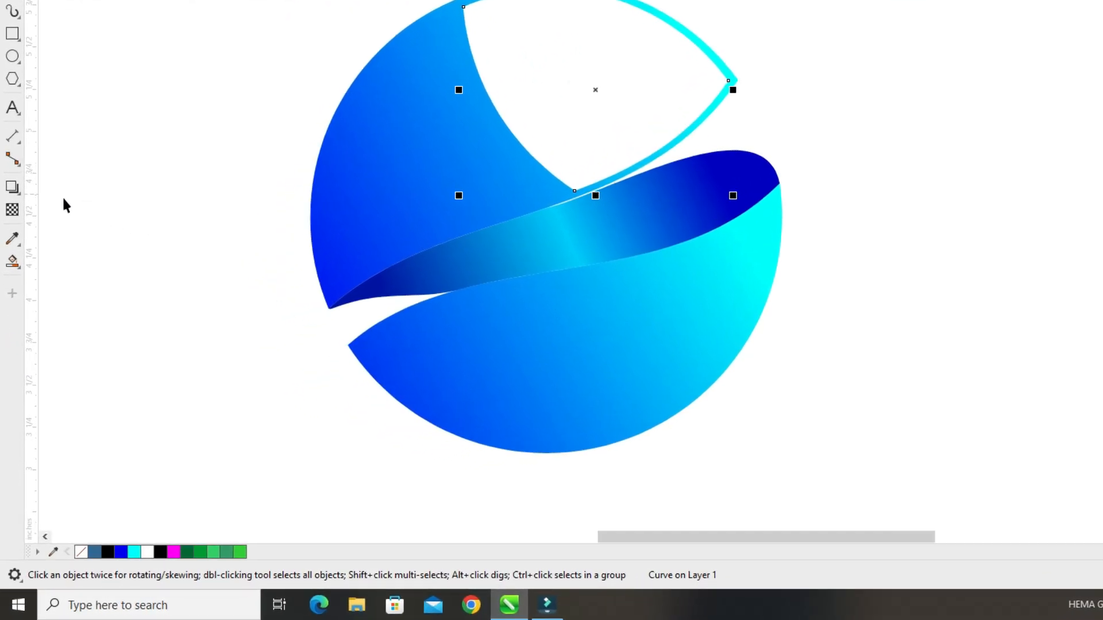
pyautogui.click(12, 211)
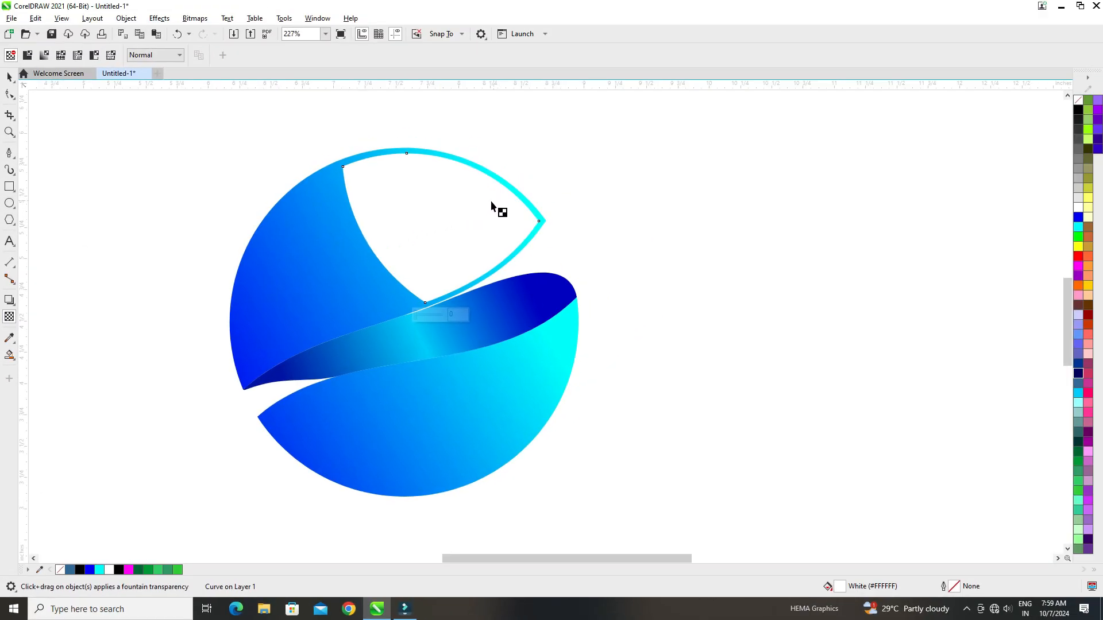
pyautogui.moveTo(675, 38); pyautogui.dragTo(494, 114)
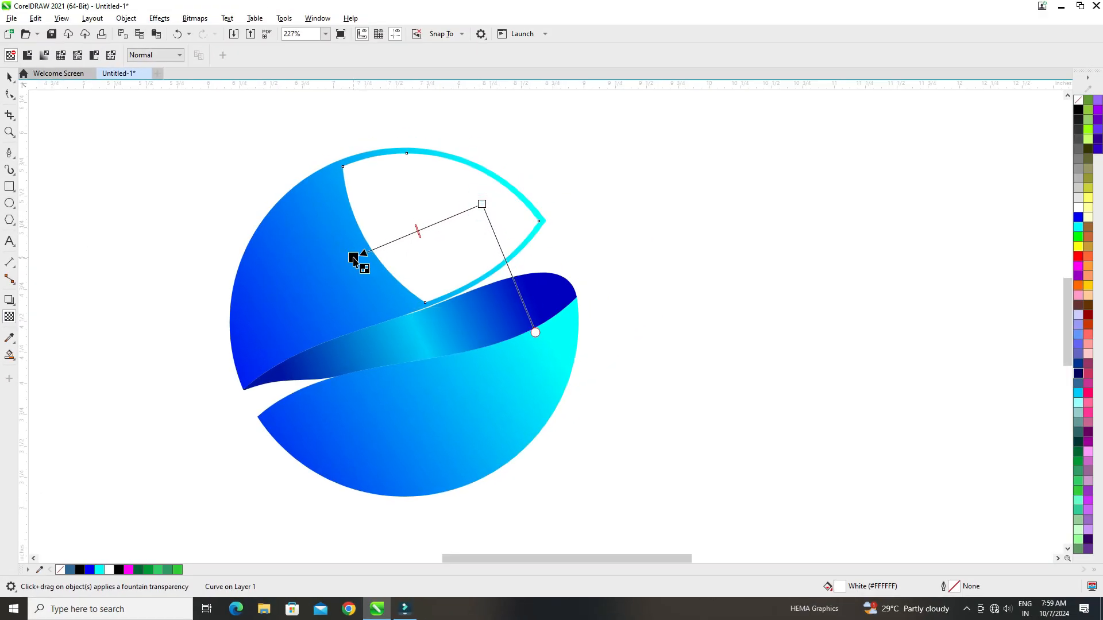
pyautogui.moveTo(353, 260); pyautogui.dragTo(352, 257)
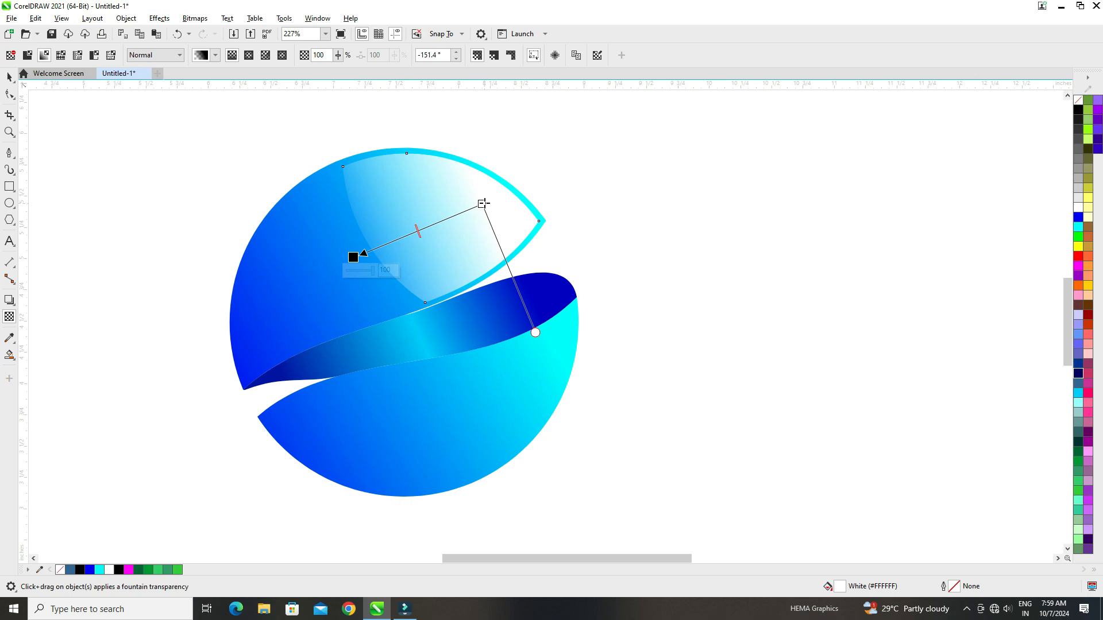
pyautogui.moveTo(482, 205); pyautogui.dragTo(568, 166)
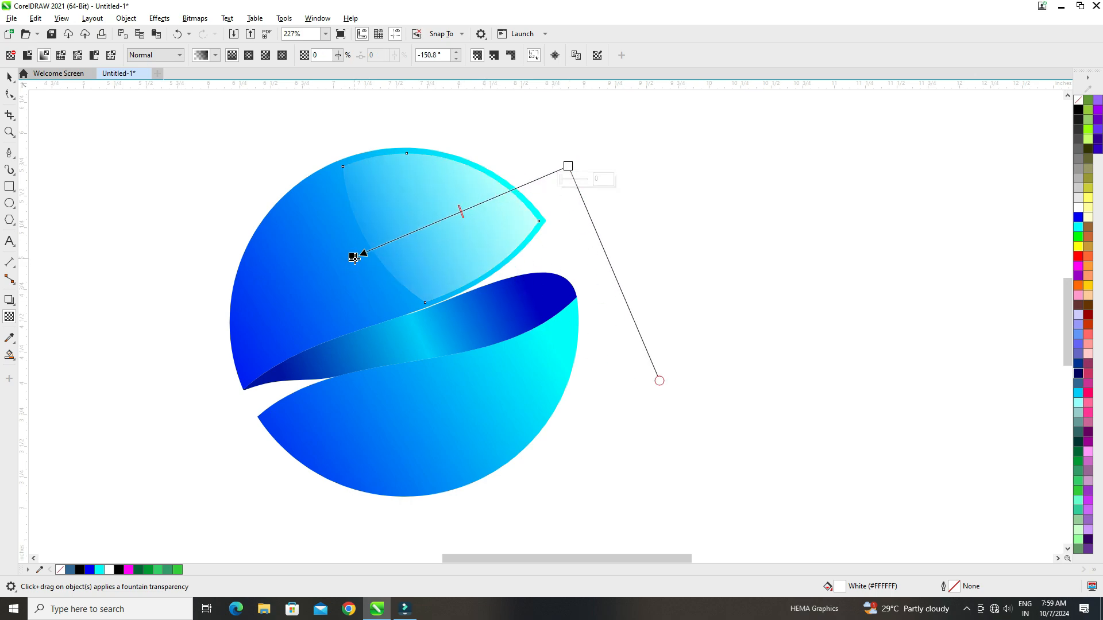
pyautogui.moveTo(353, 257); pyautogui.dragTo(398, 238)
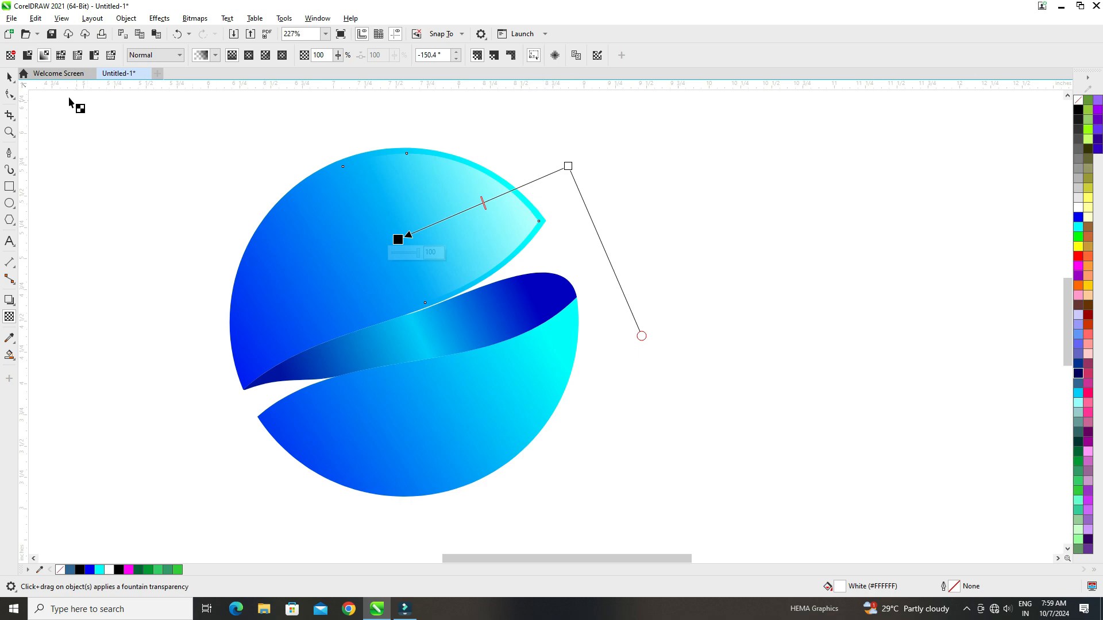
pyautogui.click(10, 77)
pyautogui.click(163, 187)
# Group the four parts of the large sphere into one object
pyautogui.scroll(-3, 305, 190)
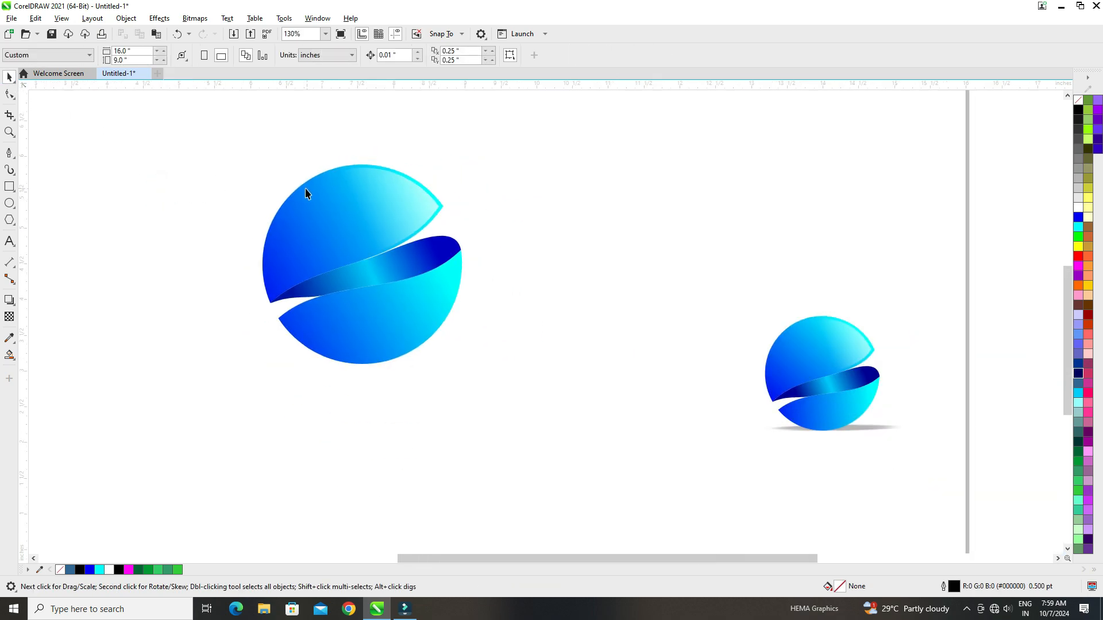
pyautogui.moveTo(179, 136); pyautogui.dragTo(532, 431)
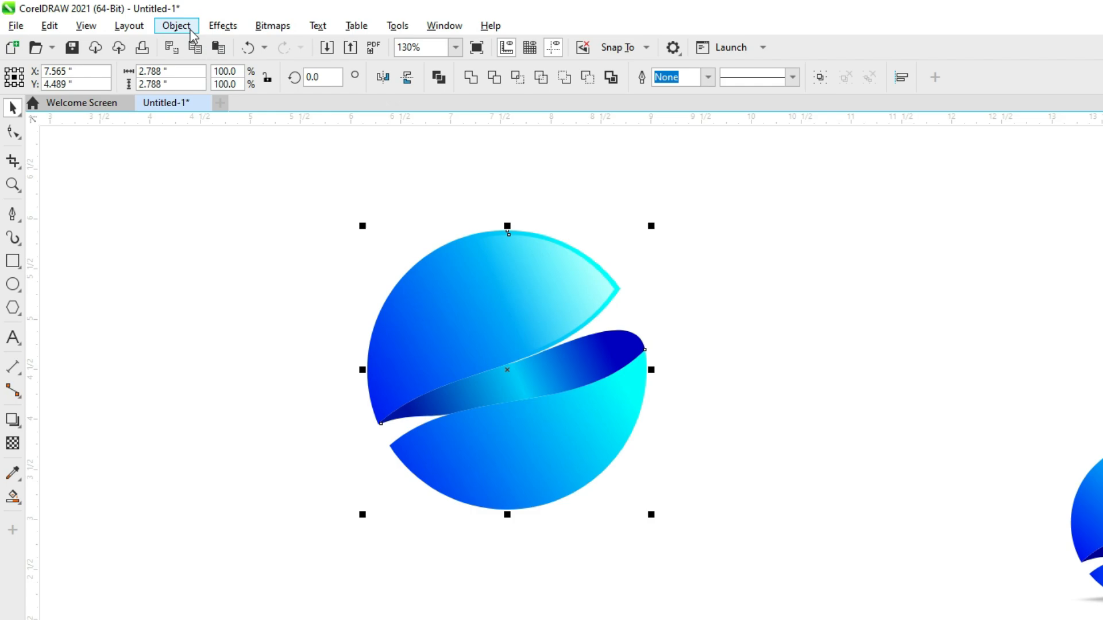
pyautogui.click(125, 18)
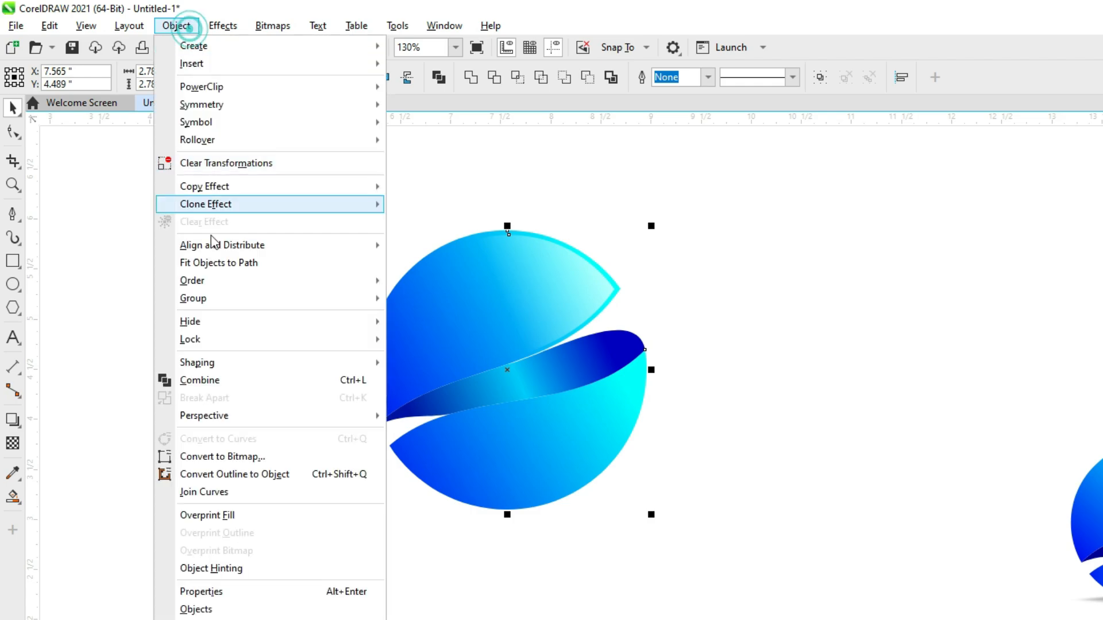
pyautogui.moveTo(230, 300)
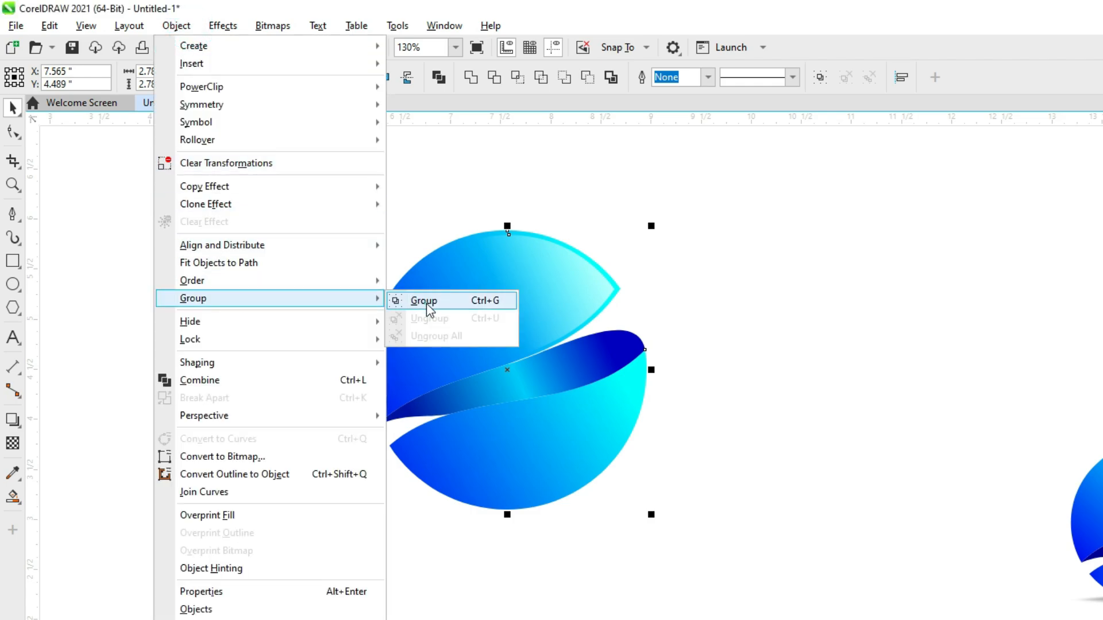
pyautogui.click(421, 301)
# Add a low perspective drop shadow from the base of the sphere group, slanting to the right at about 16°
pyautogui.scroll(2, 298, 216)
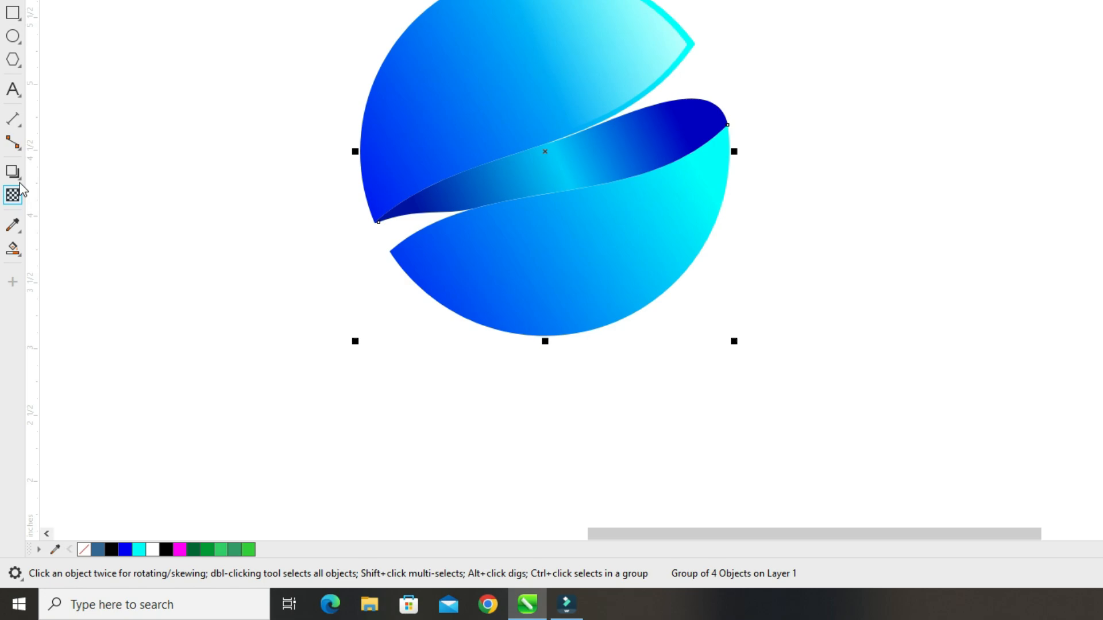
pyautogui.click(11, 301)
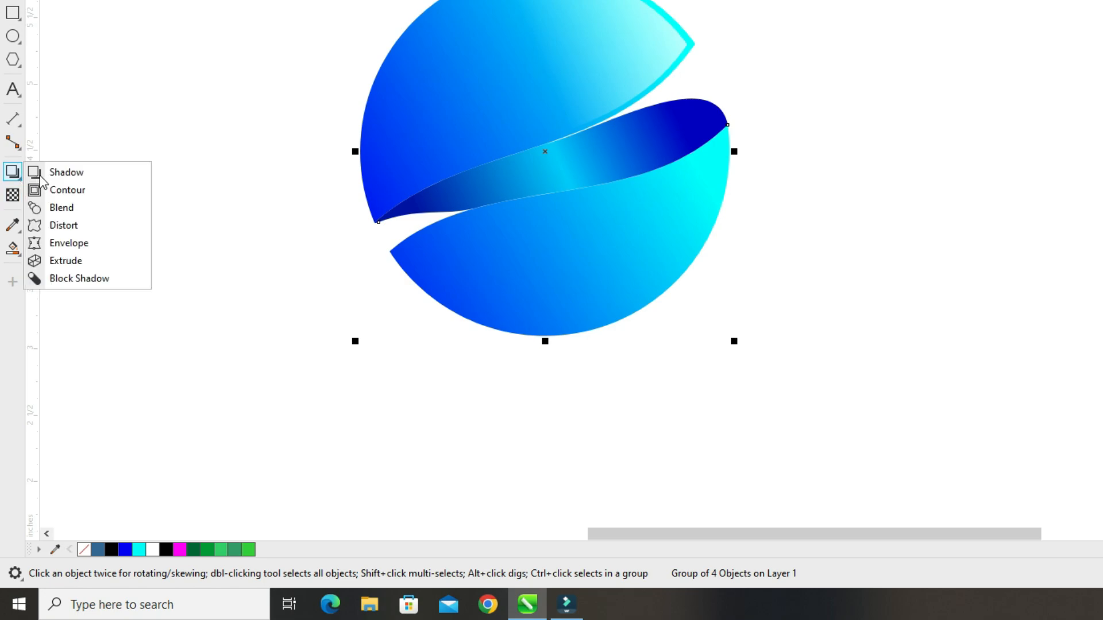
pyautogui.click(86, 174)
pyautogui.moveTo(545, 338); pyautogui.dragTo(645, 309)
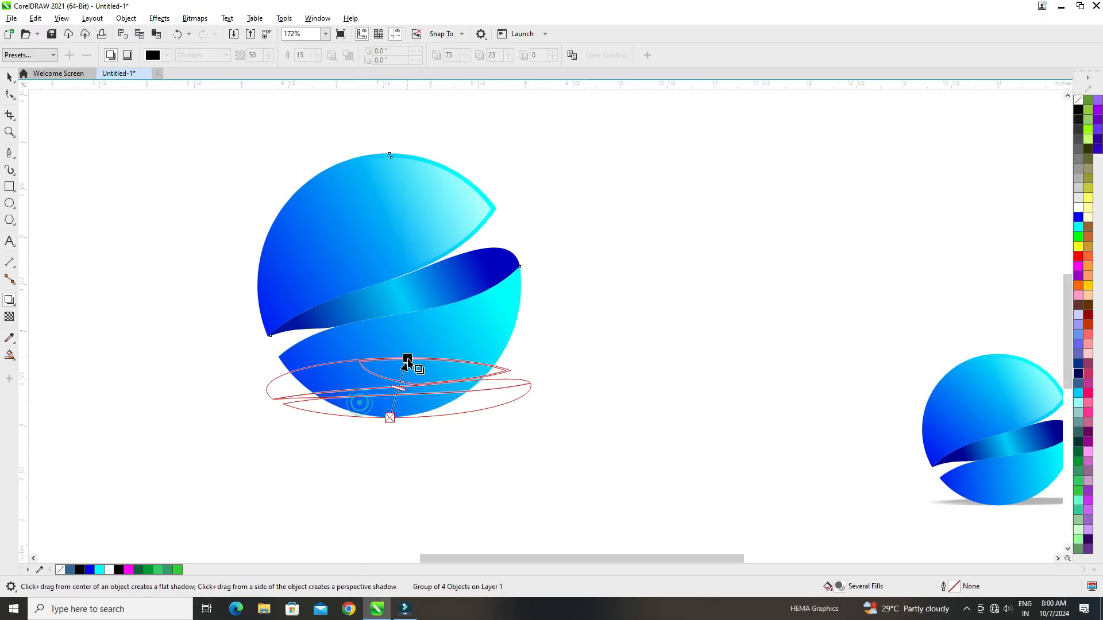
pyautogui.moveTo(460, 395); pyautogui.dragTo(461, 396)
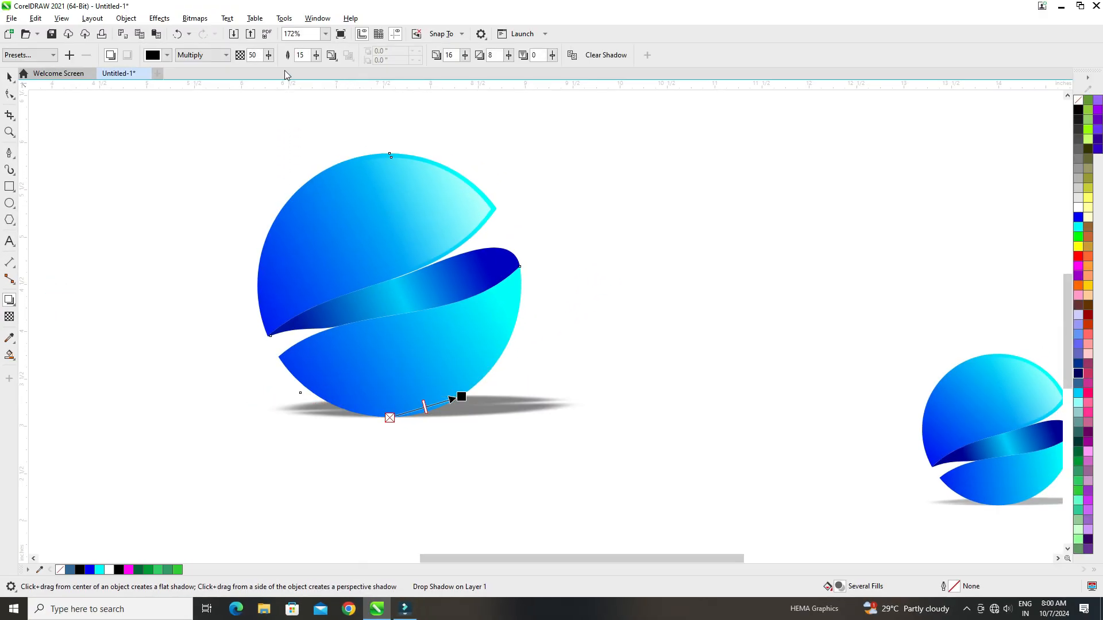
# Set the drop shadow's feathering to 20 and its opacity to 30
pyautogui.doubleClick(303, 55)
pyautogui.write('20')
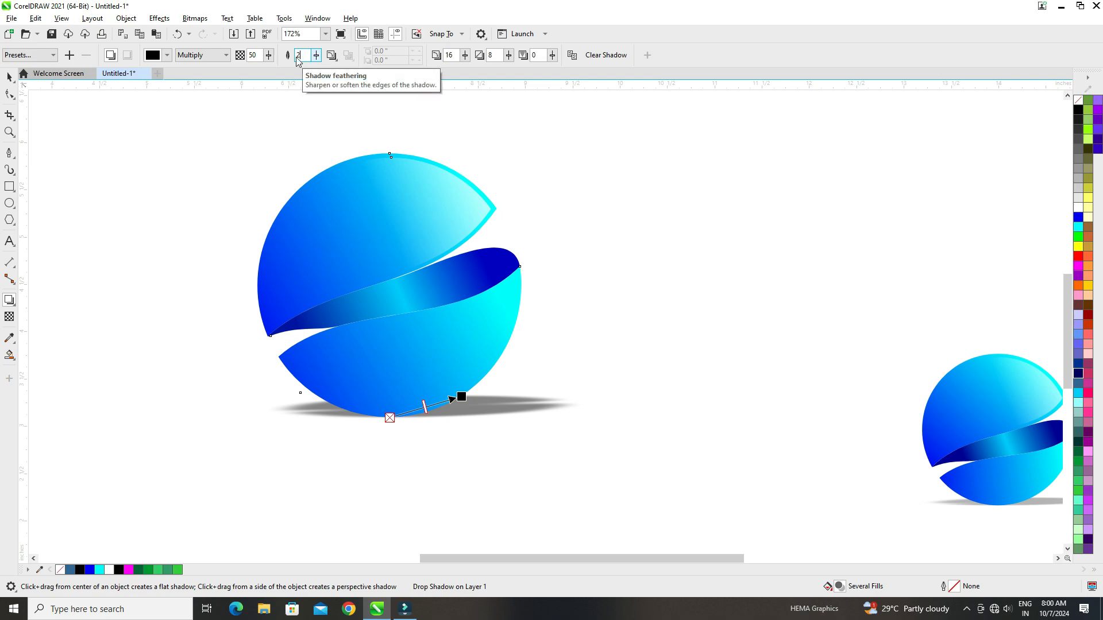
pyautogui.doubleClick(253, 55)
pyautogui.write('30')
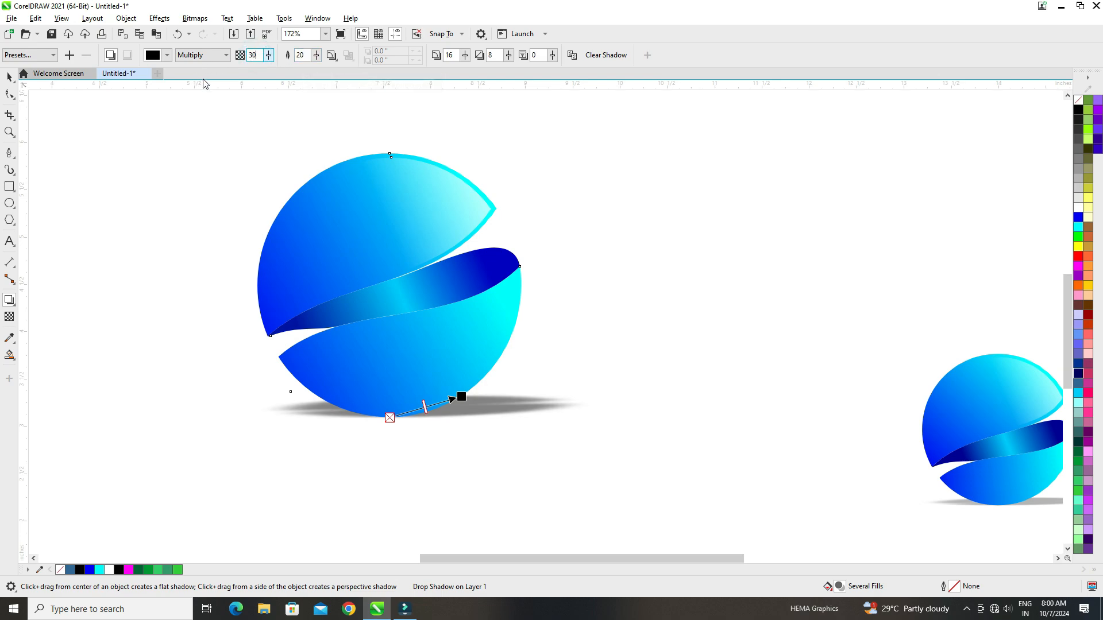
pyautogui.press('Return')
pyautogui.click(13, 81)
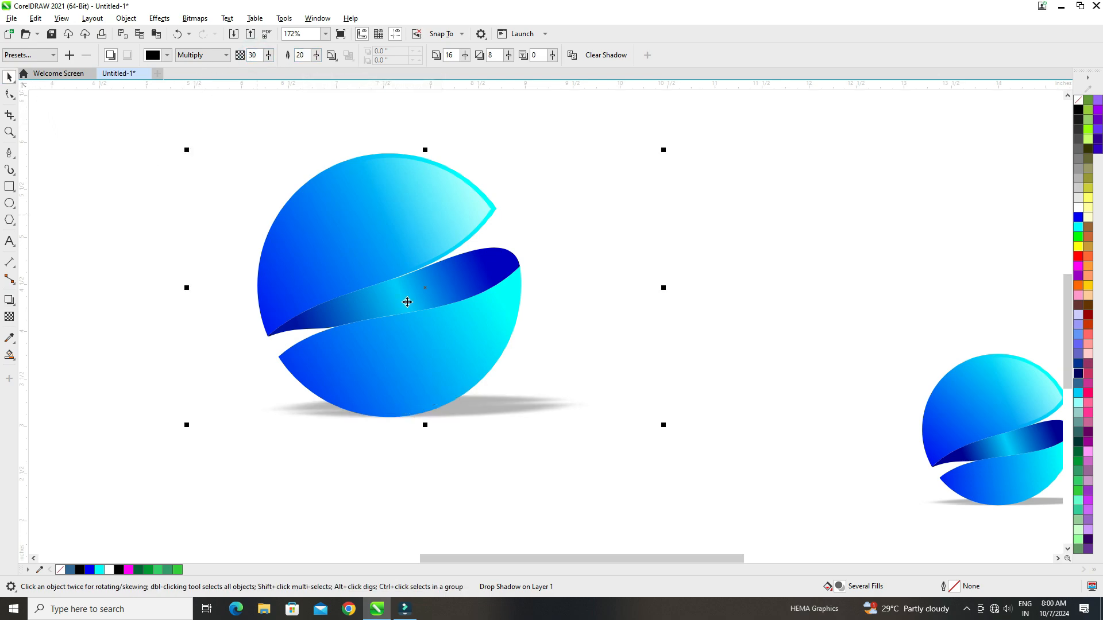